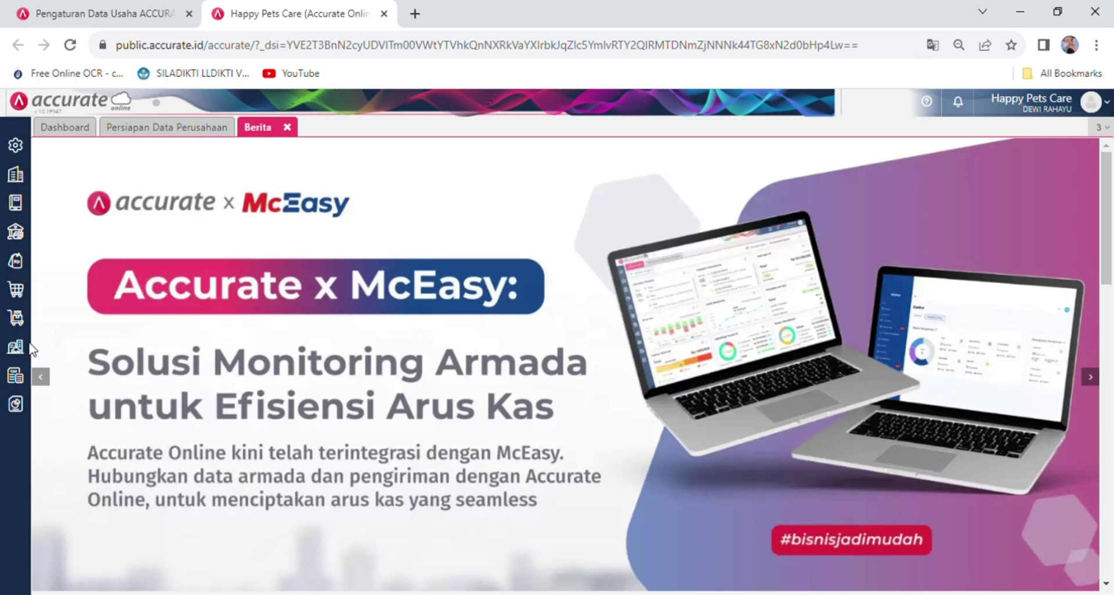
- Start a new Kas & Bank payment (Pembayaran) from the Bank account, dated 31/10/2023
{"action": "left_click", "coordinate": [24, 235]}
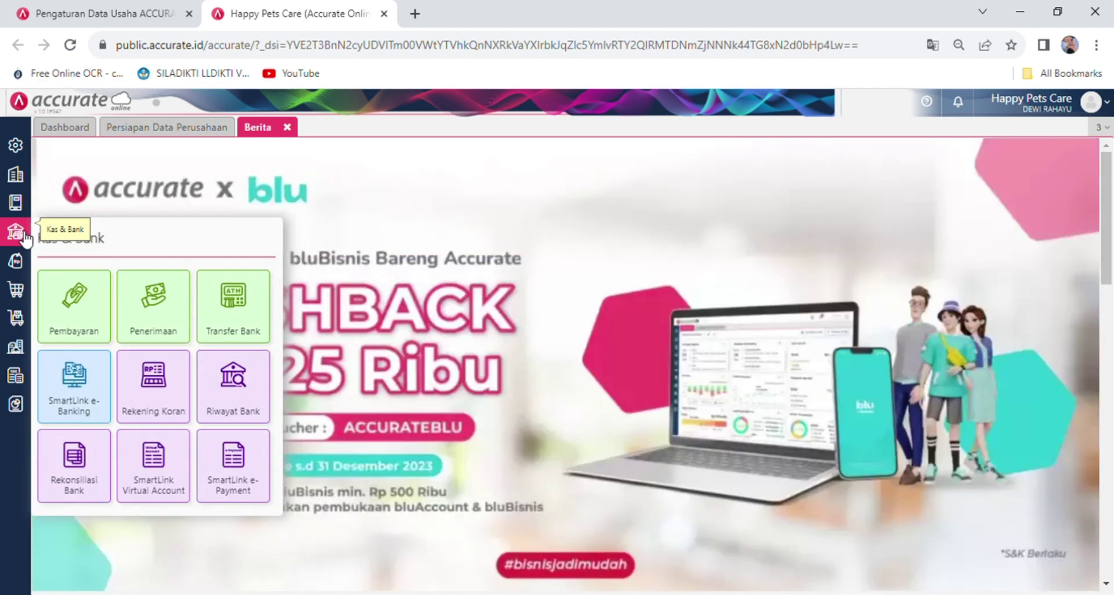
{"action": "left_click", "coordinate": [74, 313]}
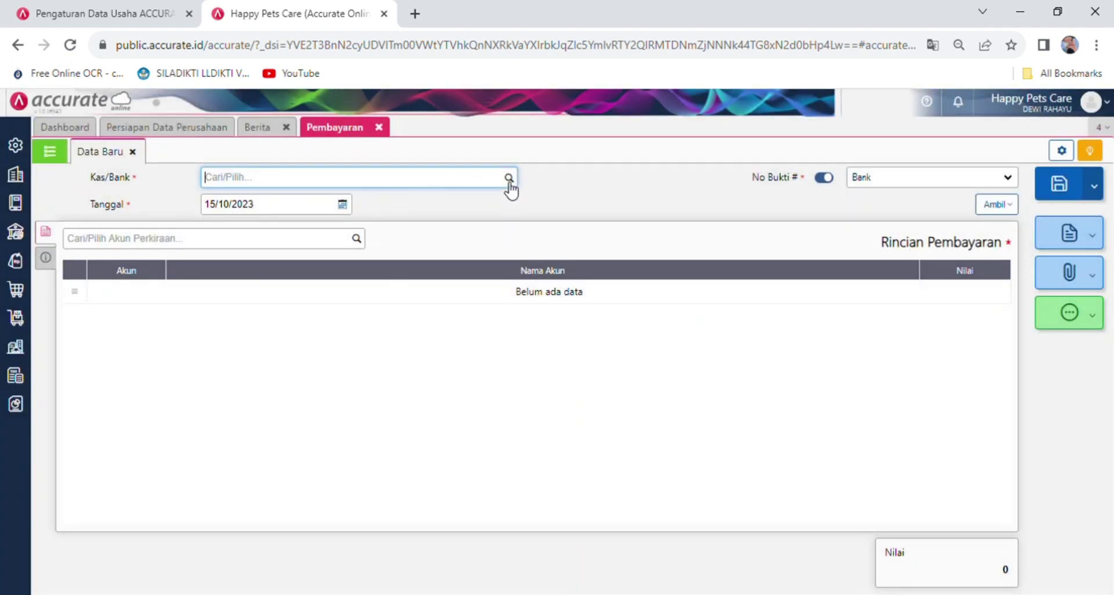
{"action": "left_click", "coordinate": [510, 177]}
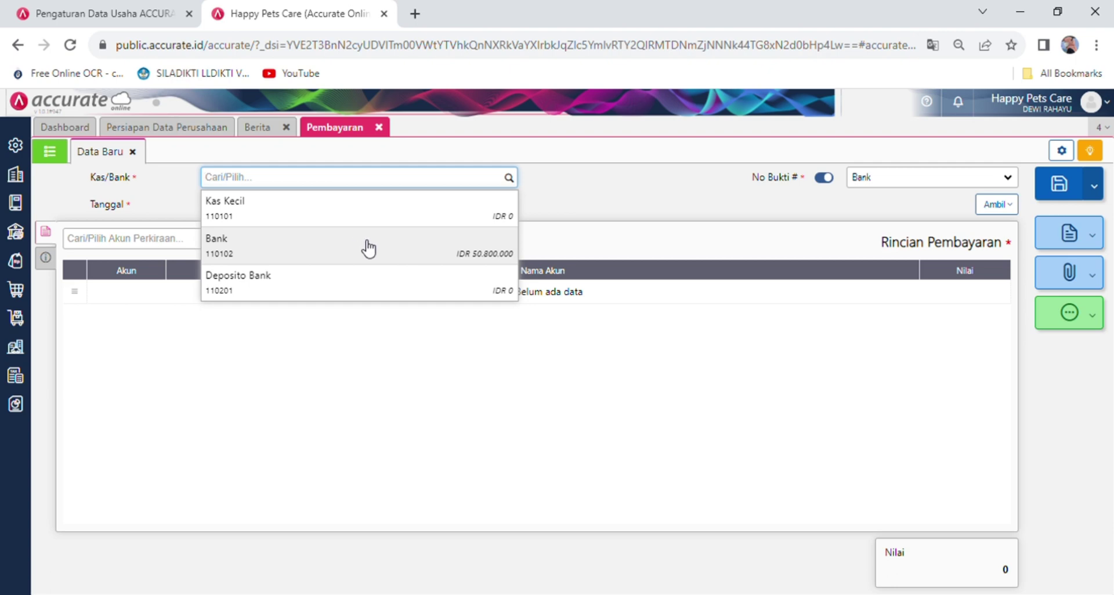
{"action": "left_click", "coordinate": [368, 248]}
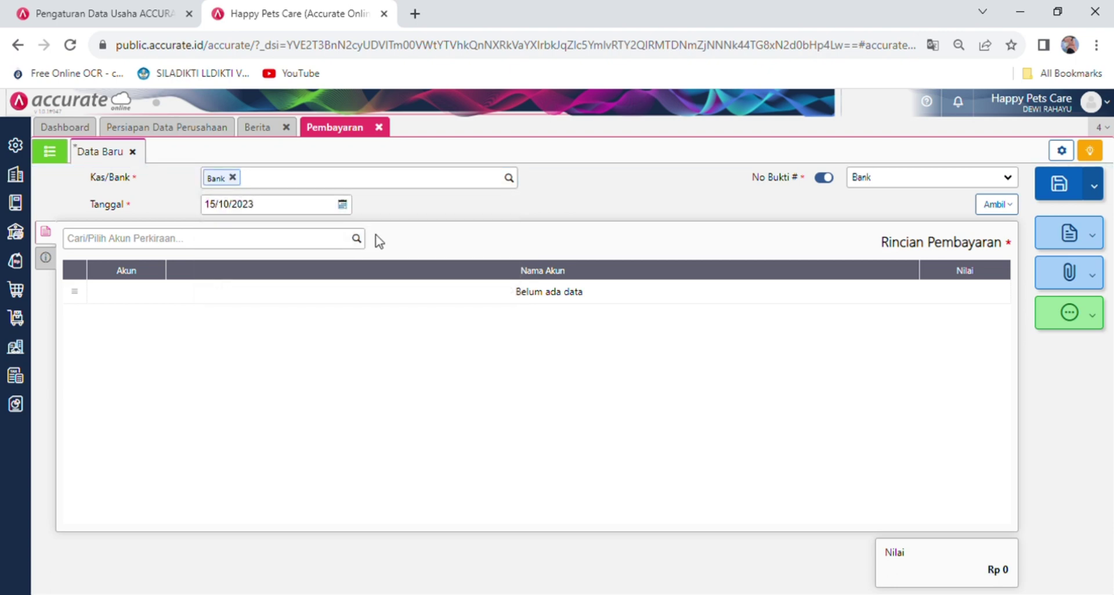
{"action": "left_click", "coordinate": [344, 206]}
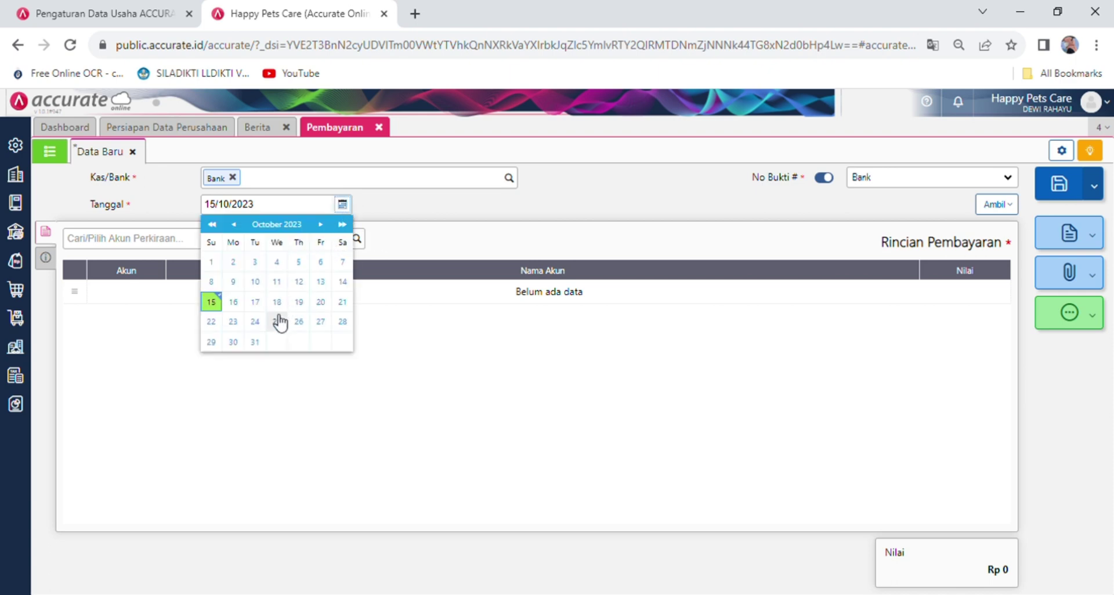
{"action": "left_click", "coordinate": [259, 340]}
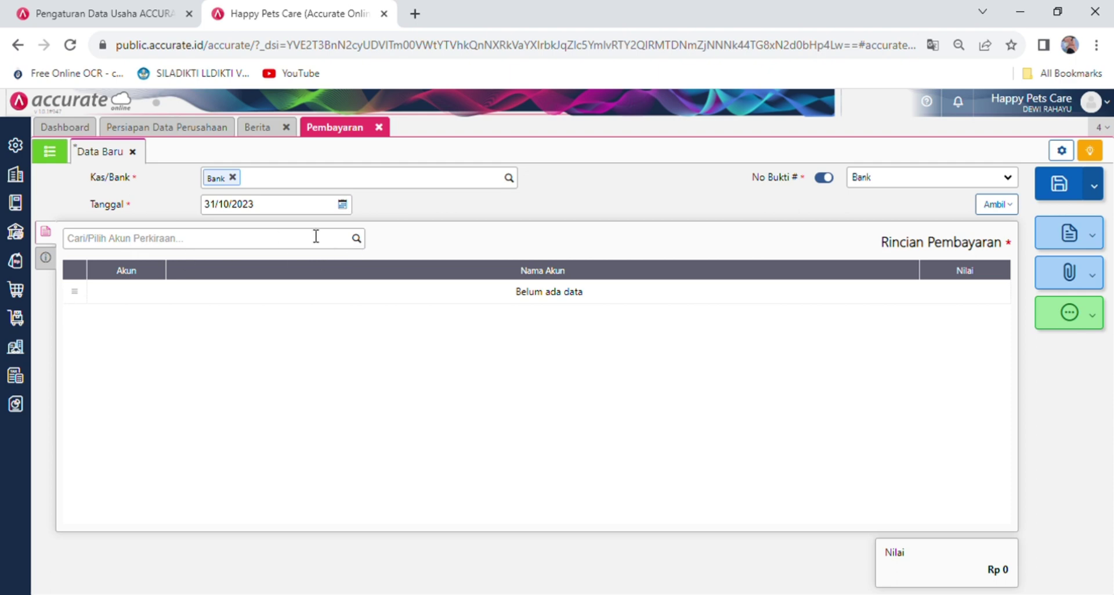
- Choose Beban Listrik (600011) as the payment's expense account and set its amount to Rp 500.000
{"action": "left_click", "coordinate": [356, 241]}
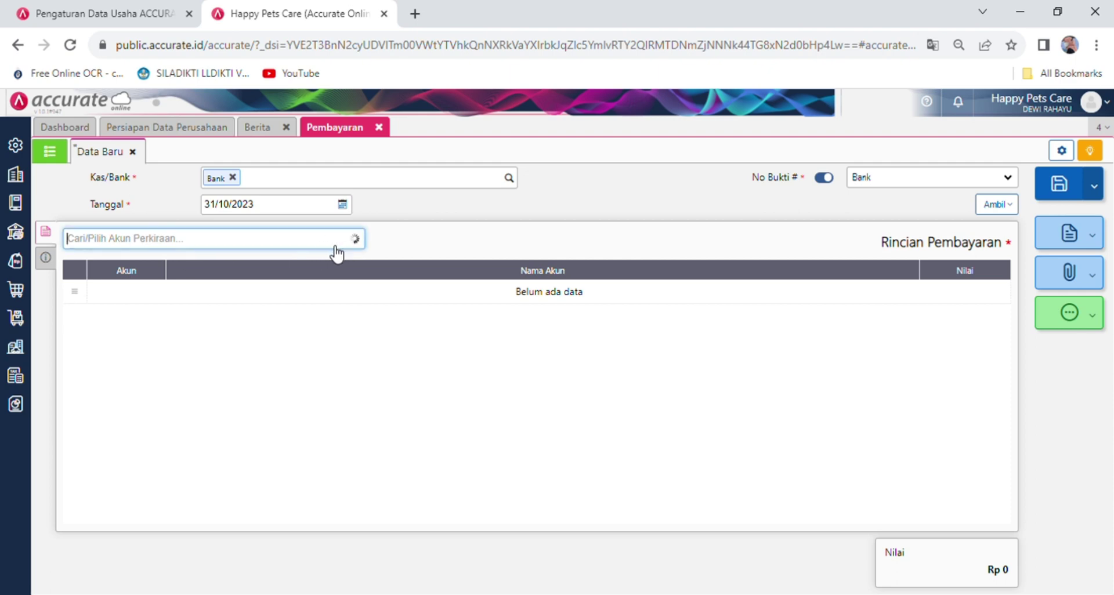
{"action": "scroll", "coordinate": [219, 293], "scroll_direction": "down", "scroll_amount": 3}
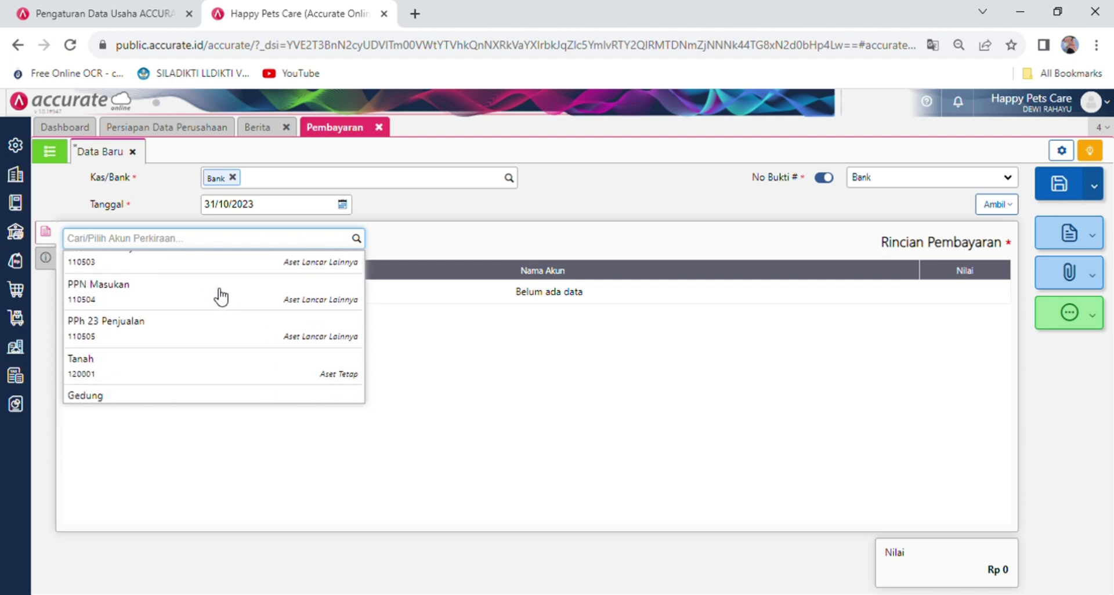
{"action": "scroll", "coordinate": [219, 295], "scroll_direction": "up", "scroll_amount": 2}
{"action": "scroll", "coordinate": [220, 297], "scroll_direction": "down", "scroll_amount": 5}
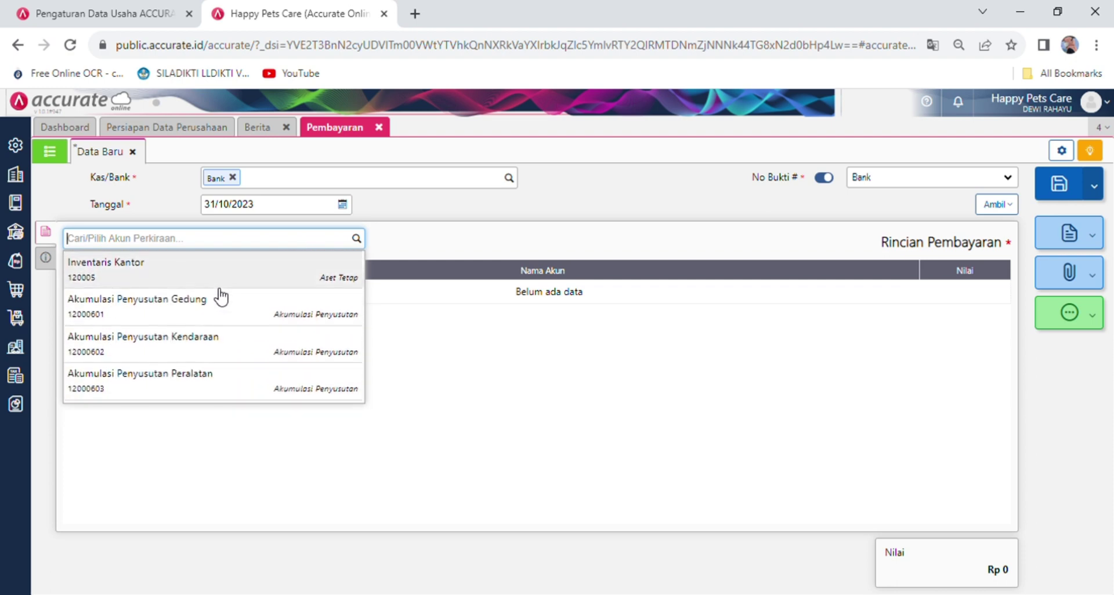
{"action": "scroll", "coordinate": [220, 297], "scroll_direction": "down", "scroll_amount": 2}
{"action": "scroll", "coordinate": [221, 297], "scroll_direction": "down", "scroll_amount": 15}
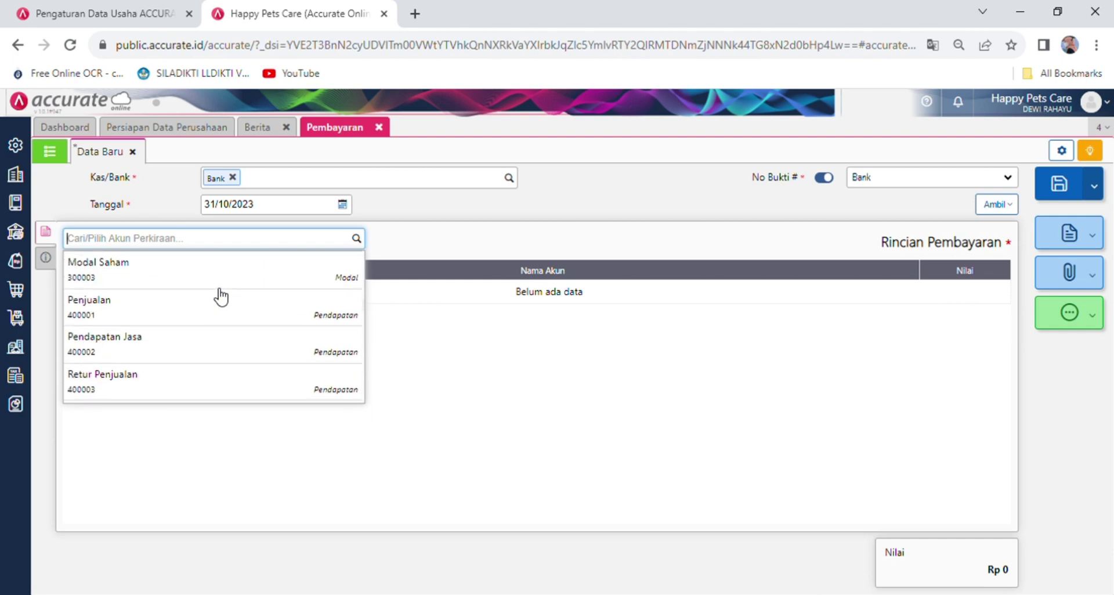
{"action": "scroll", "coordinate": [220, 295], "scroll_direction": "down", "scroll_amount": 2}
{"action": "scroll", "coordinate": [219, 293], "scroll_direction": "up", "scroll_amount": 4}
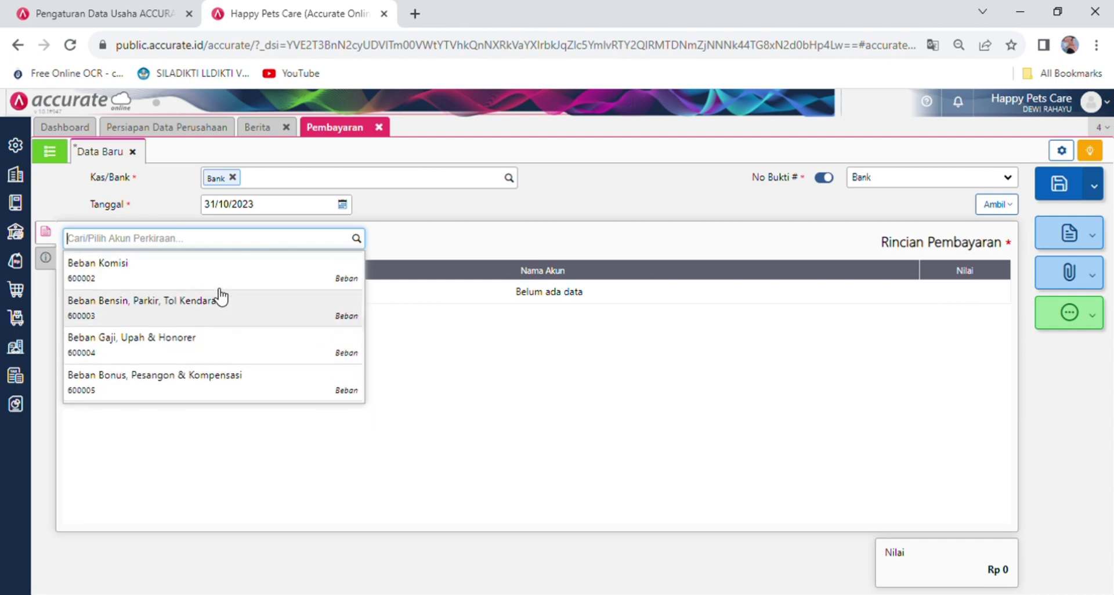
{"action": "scroll", "coordinate": [179, 319], "scroll_direction": "down", "scroll_amount": 5}
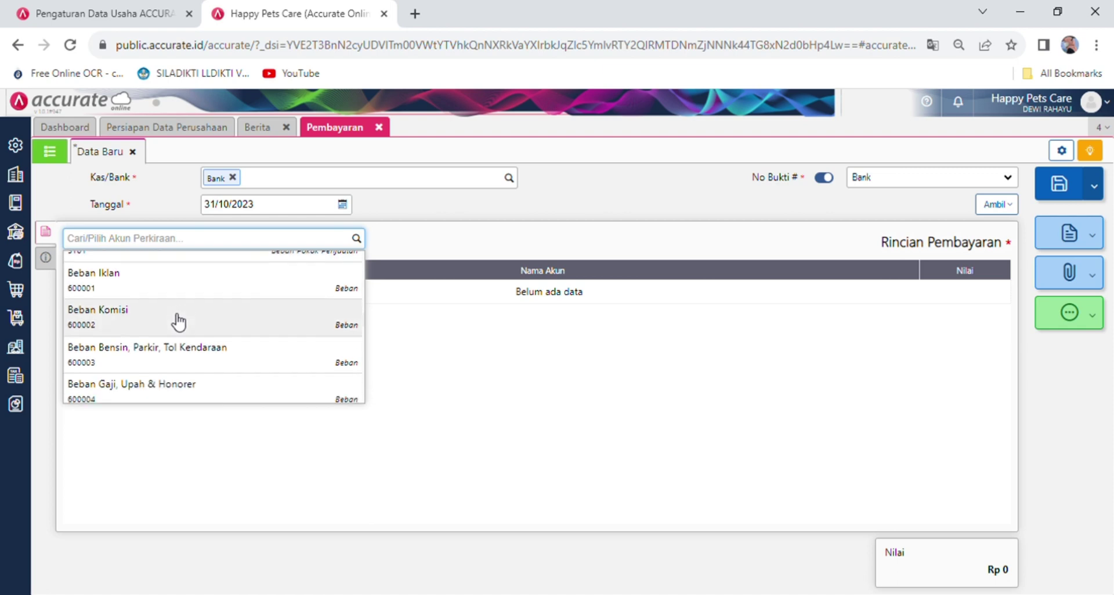
{"action": "scroll", "coordinate": [179, 319], "scroll_direction": "down", "scroll_amount": 2}
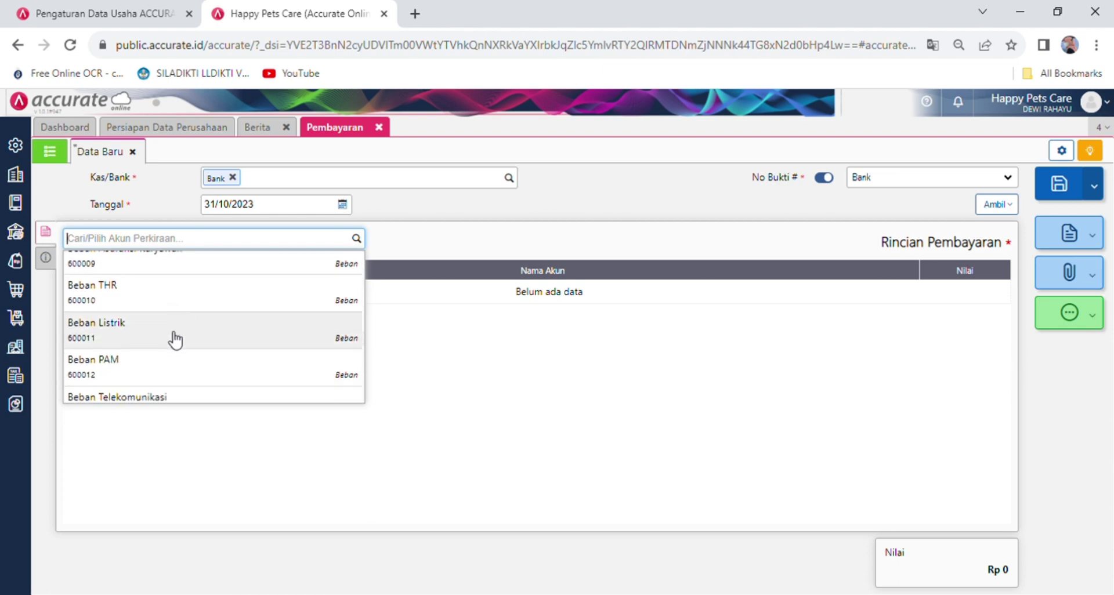
{"action": "left_click", "coordinate": [175, 339]}
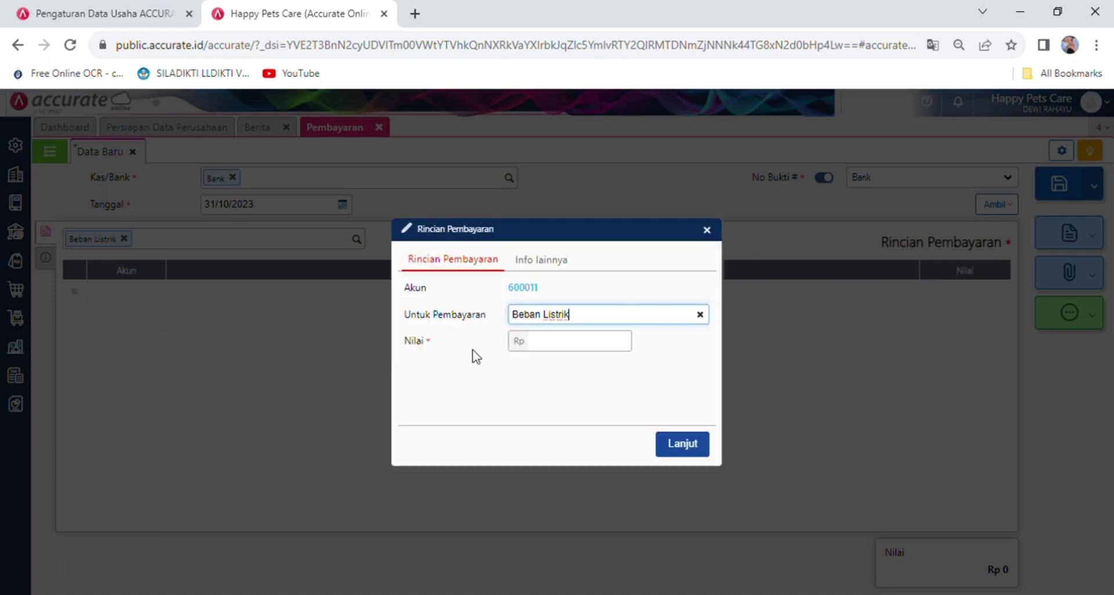
{"action": "left_click", "coordinate": [563, 348]}
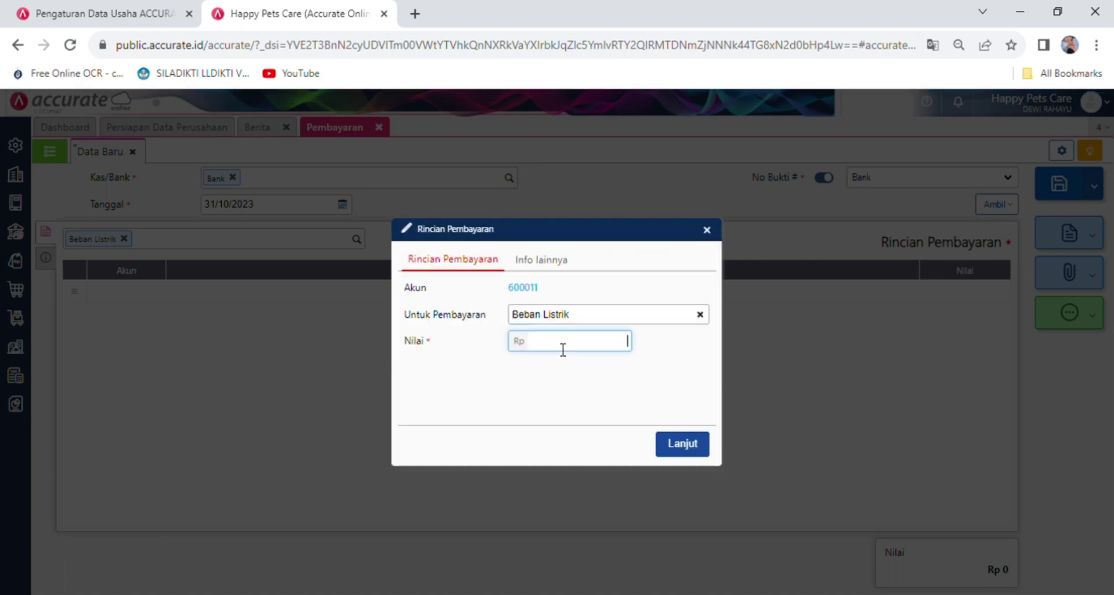
{"action": "type", "text": "5000000"}
- Add the note "pembayaran beban listrik sebesar 500.000" to the Beban Listrik line and save the payment
{"action": "left_click", "coordinate": [561, 264]}
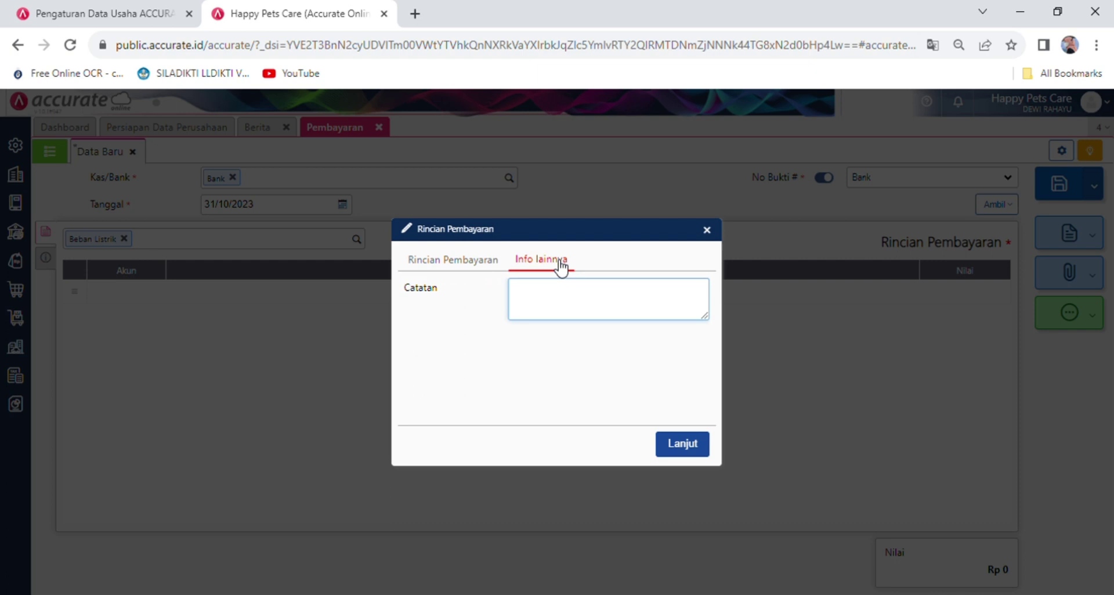
{"action": "type", "text": "pembayaran beban listrik seb"}
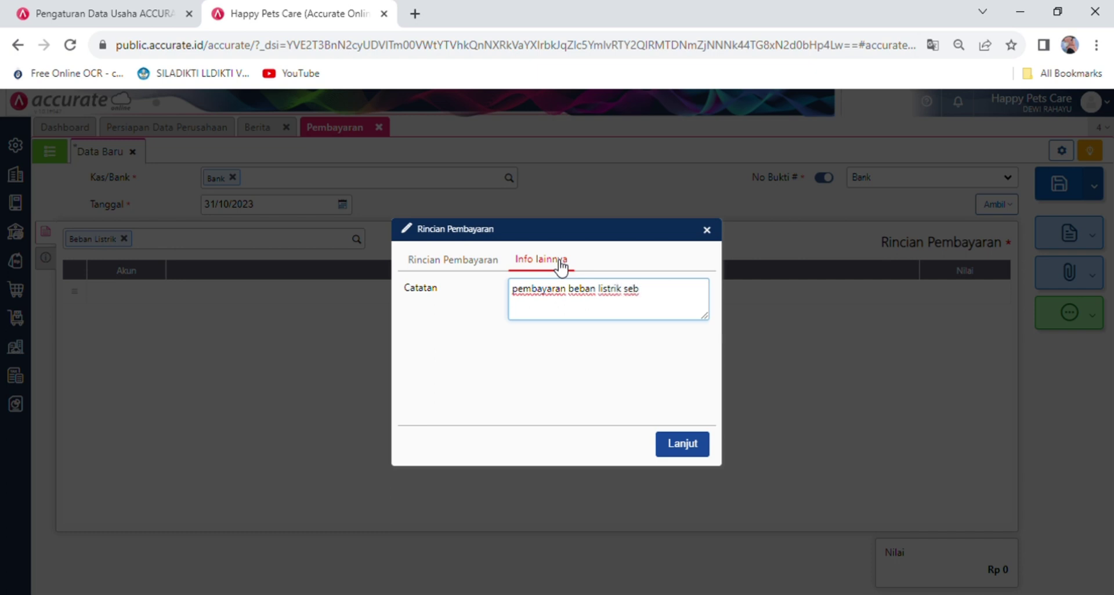
{"action": "type", "text": "esar 500.000"}
{"action": "left_click", "coordinate": [676, 451]}
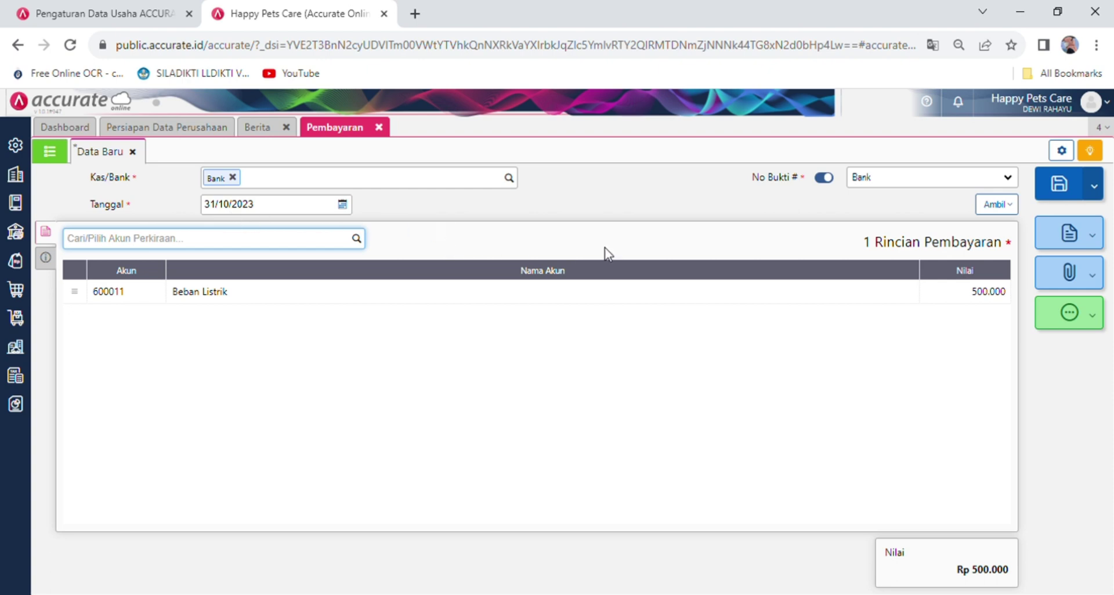
{"action": "left_click", "coordinate": [1067, 185]}
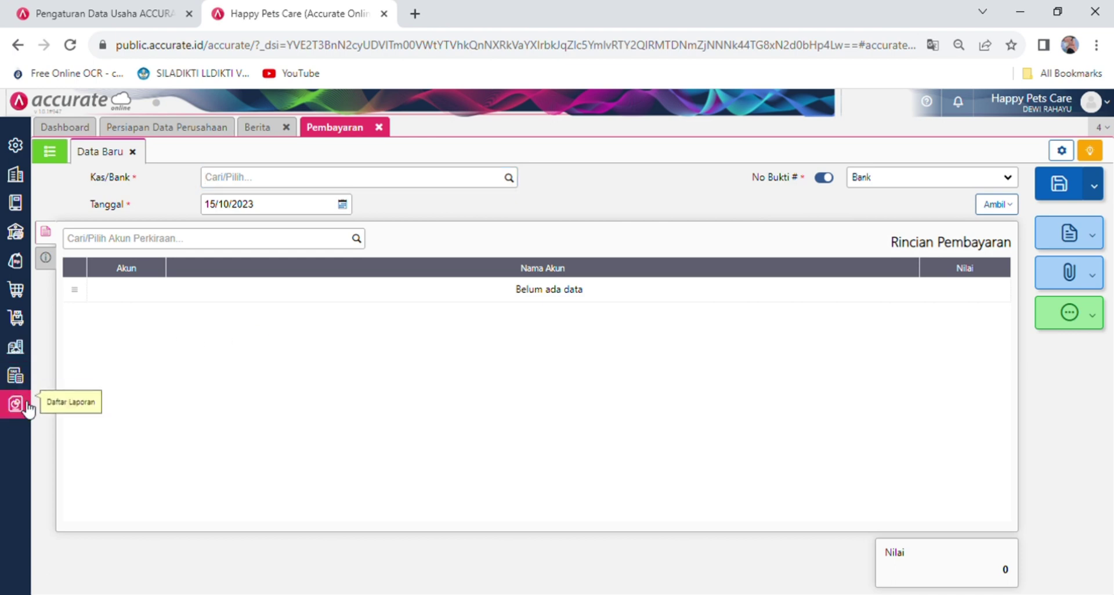
- Show the Buku Besar report Keseluruhan Jurnal with end date 31/10/2023, review its journal entries, and close it
{"action": "mouse_move", "coordinate": [23, 402]}
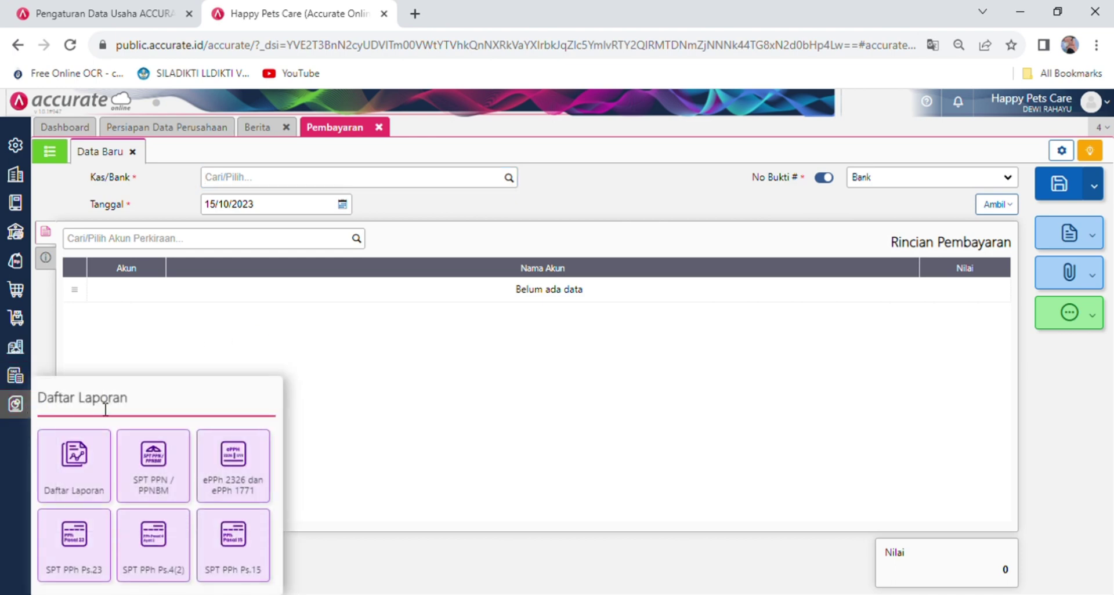
{"action": "left_click", "coordinate": [81, 467]}
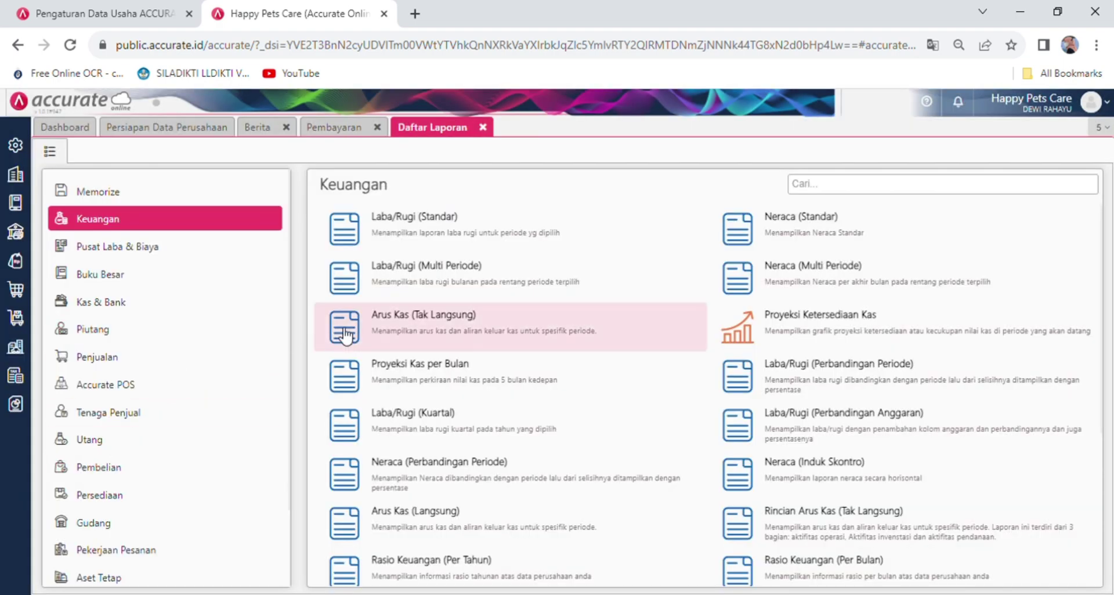
{"action": "left_click", "coordinate": [189, 281]}
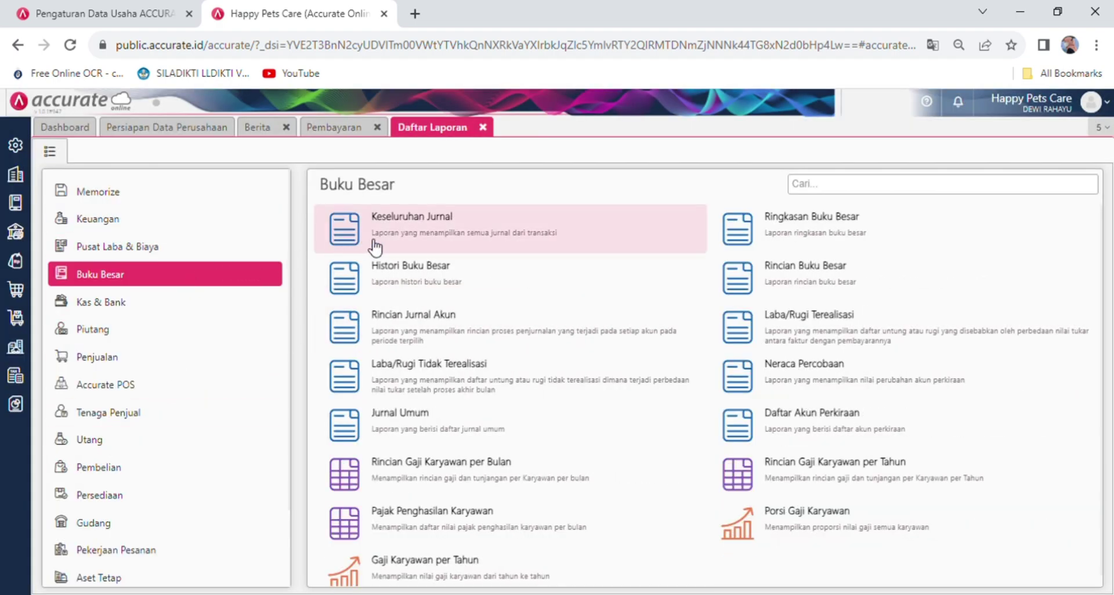
{"action": "left_click", "coordinate": [421, 235]}
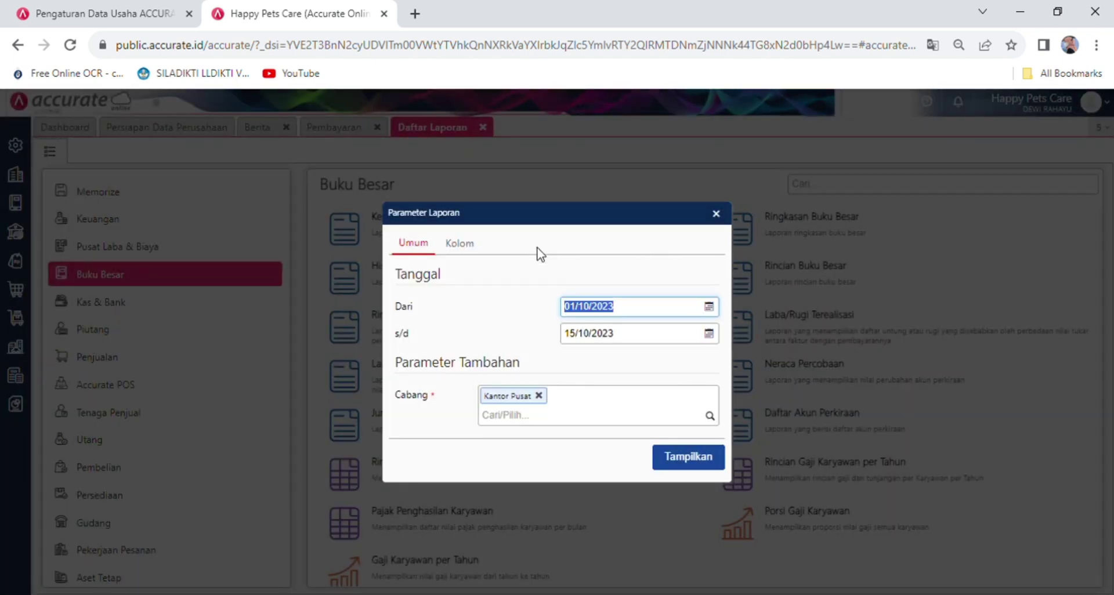
{"action": "left_click", "coordinate": [709, 335]}
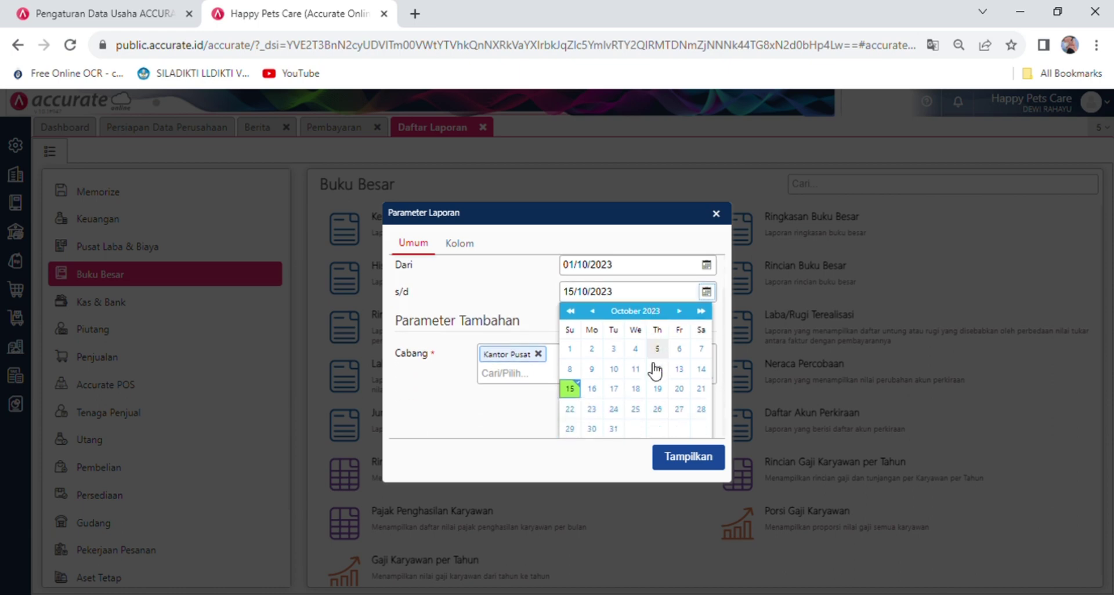
{"action": "scroll", "coordinate": [653, 367], "scroll_direction": "down", "scroll_amount": 1}
{"action": "left_click", "coordinate": [615, 430]}
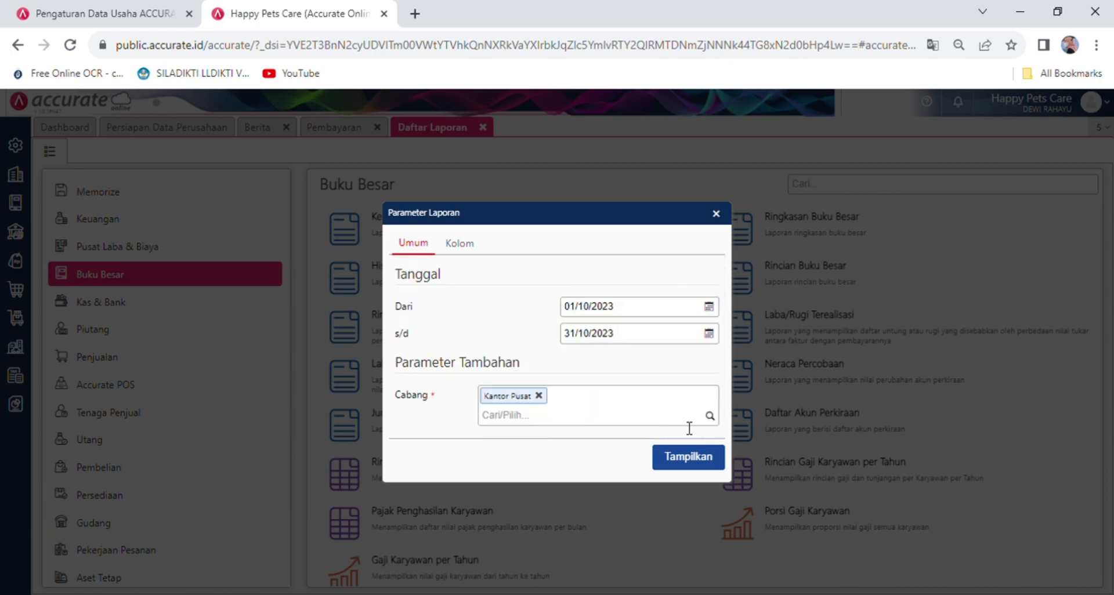
{"action": "left_click", "coordinate": [692, 458]}
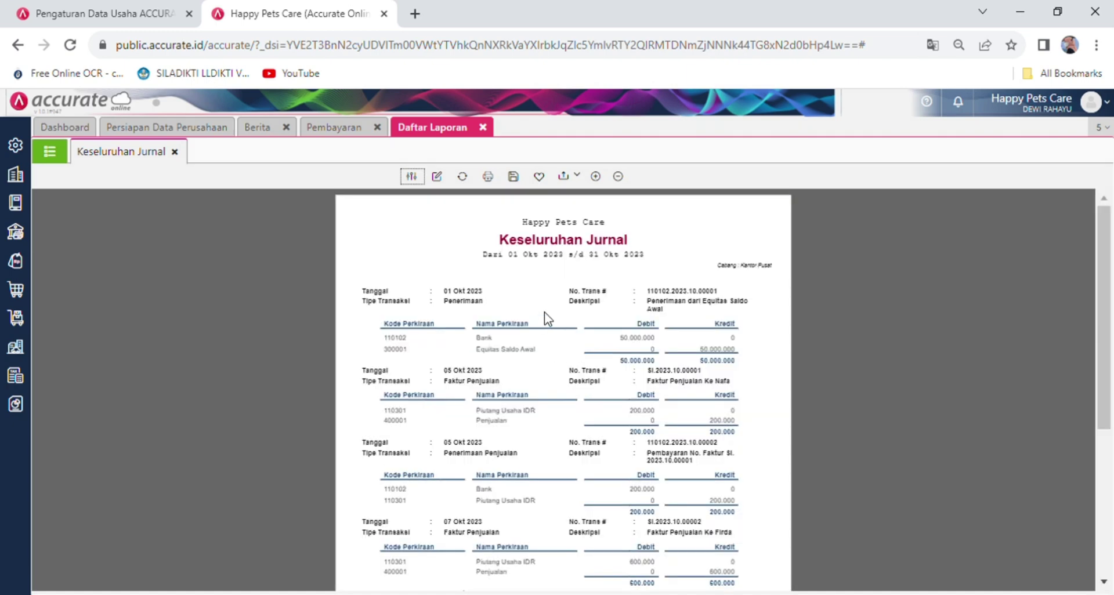
{"action": "scroll", "coordinate": [546, 317], "scroll_direction": "down", "scroll_amount": 2}
{"action": "scroll", "coordinate": [545, 316], "scroll_direction": "down", "scroll_amount": 3}
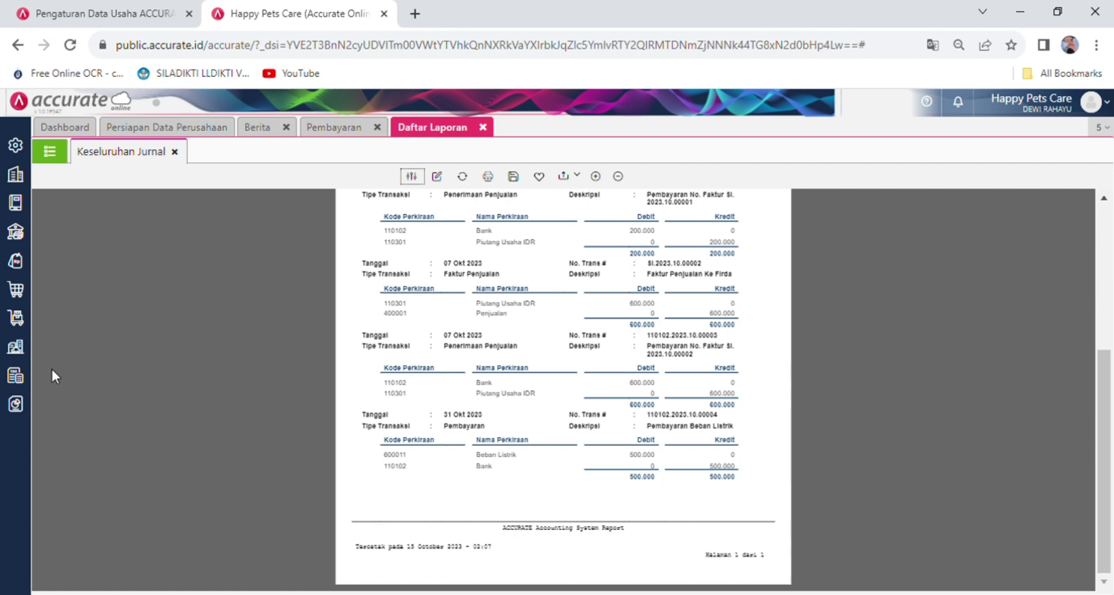
{"action": "left_click", "coordinate": [174, 152]}
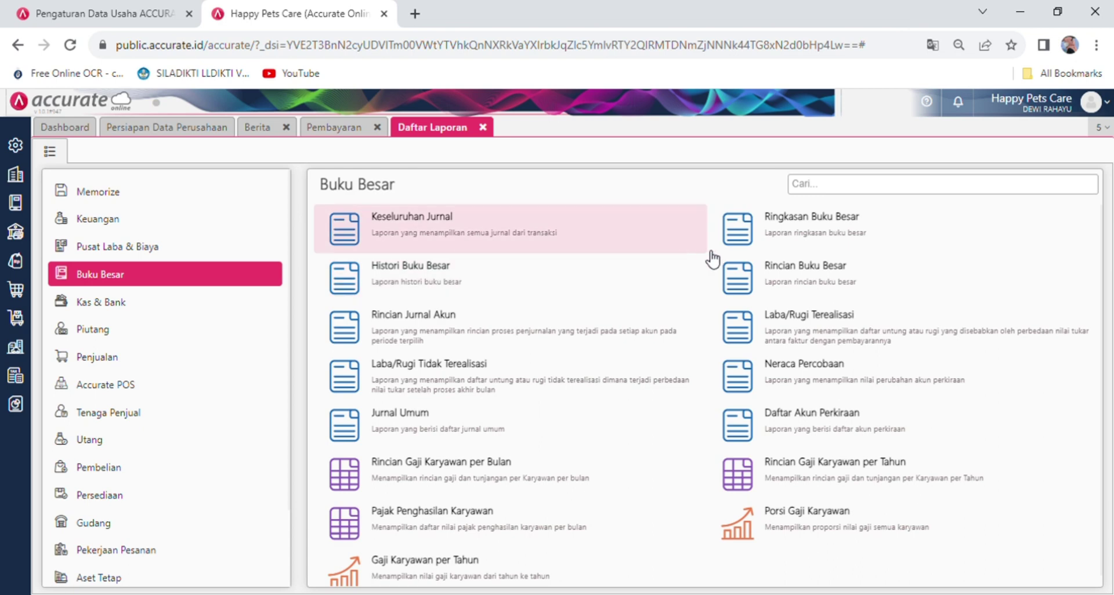
- Show the Keuangan report Laba/Rugi (Standar) with end date 31/10/2023 and examine its income and expense lines
{"action": "left_click", "coordinate": [237, 228]}
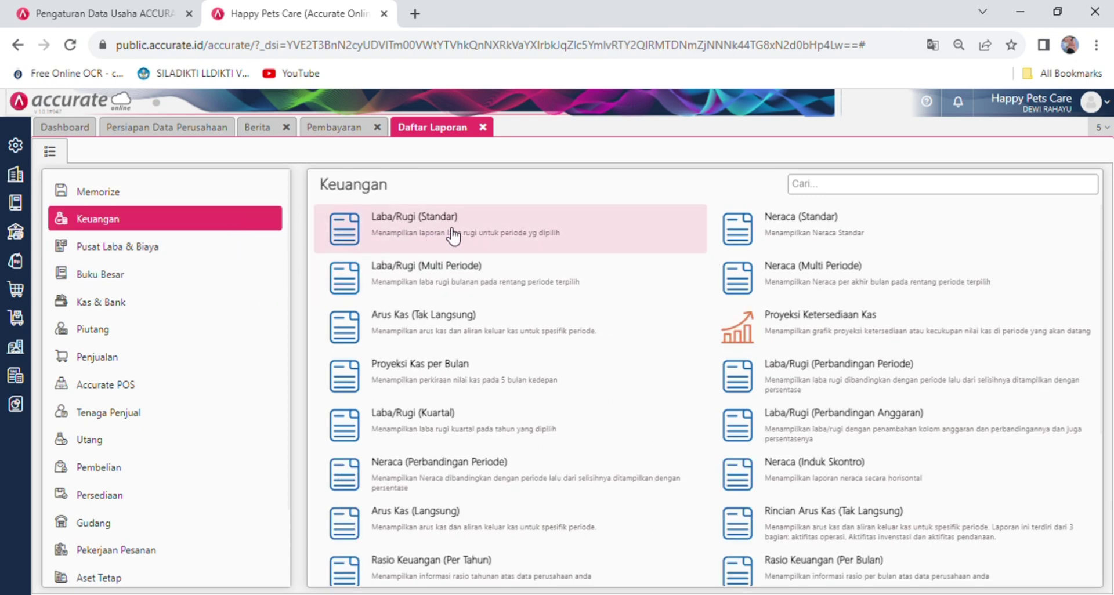
{"action": "left_click", "coordinate": [453, 233]}
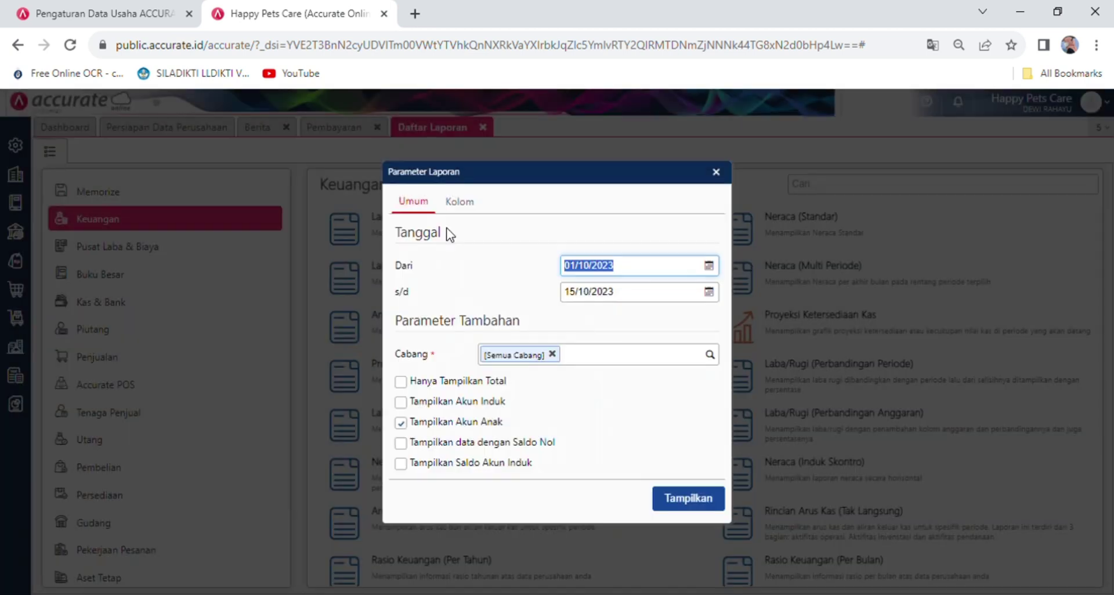
{"action": "left_click", "coordinate": [709, 293]}
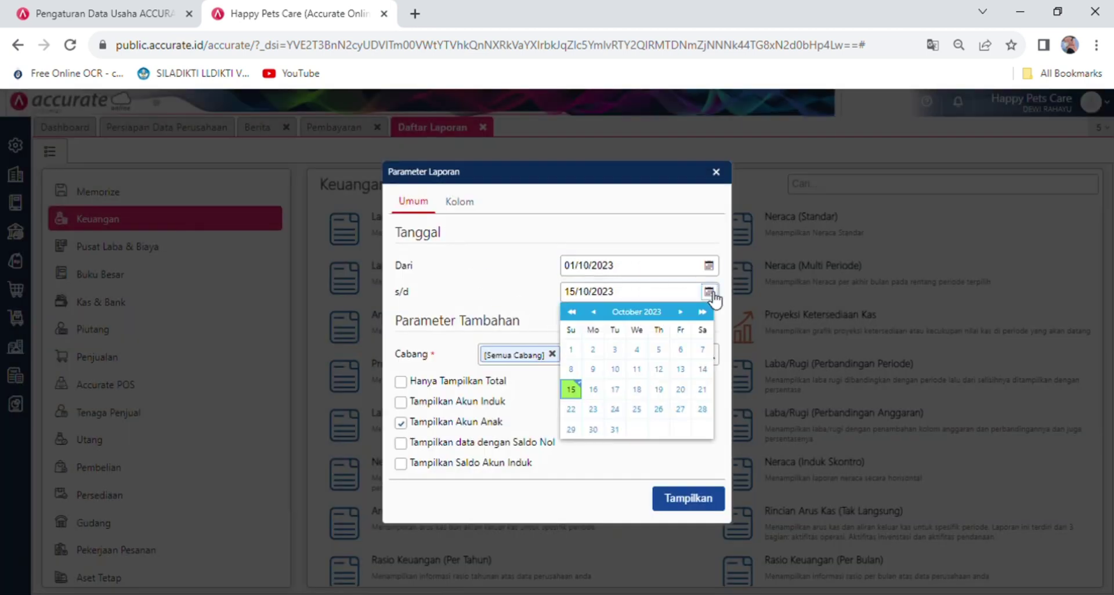
{"action": "left_click", "coordinate": [616, 429]}
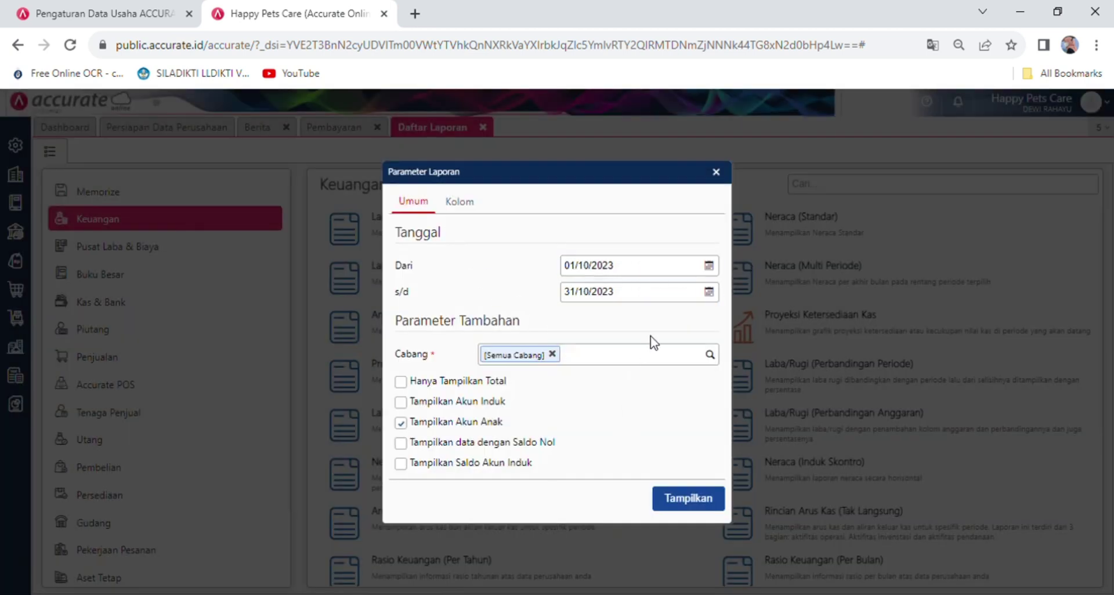
{"action": "left_click", "coordinate": [690, 498]}
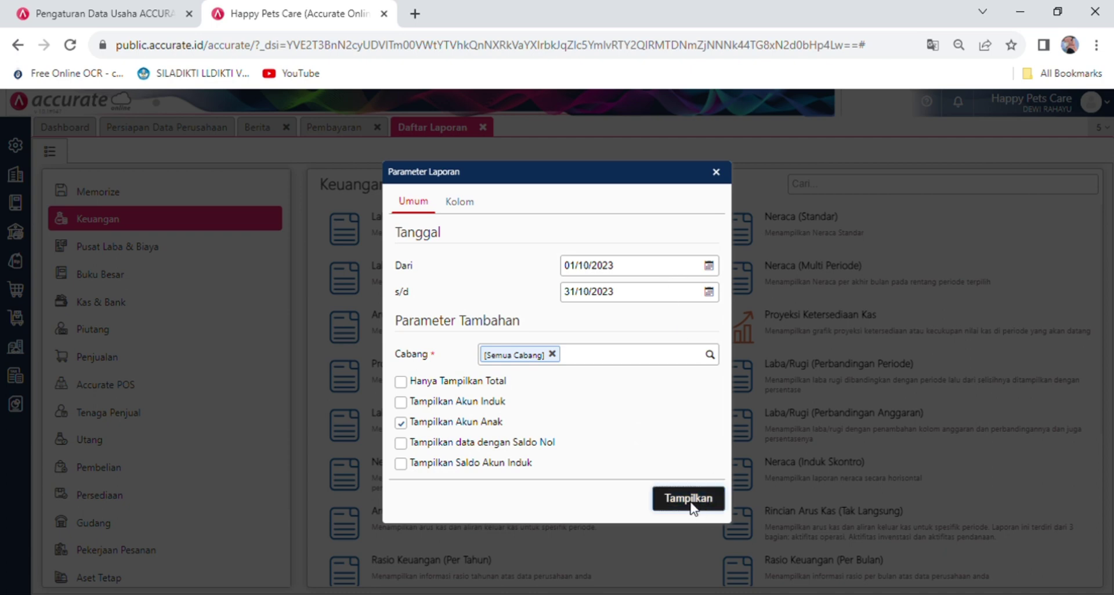
{"action": "scroll", "coordinate": [622, 427], "scroll_direction": "down", "scroll_amount": 4}
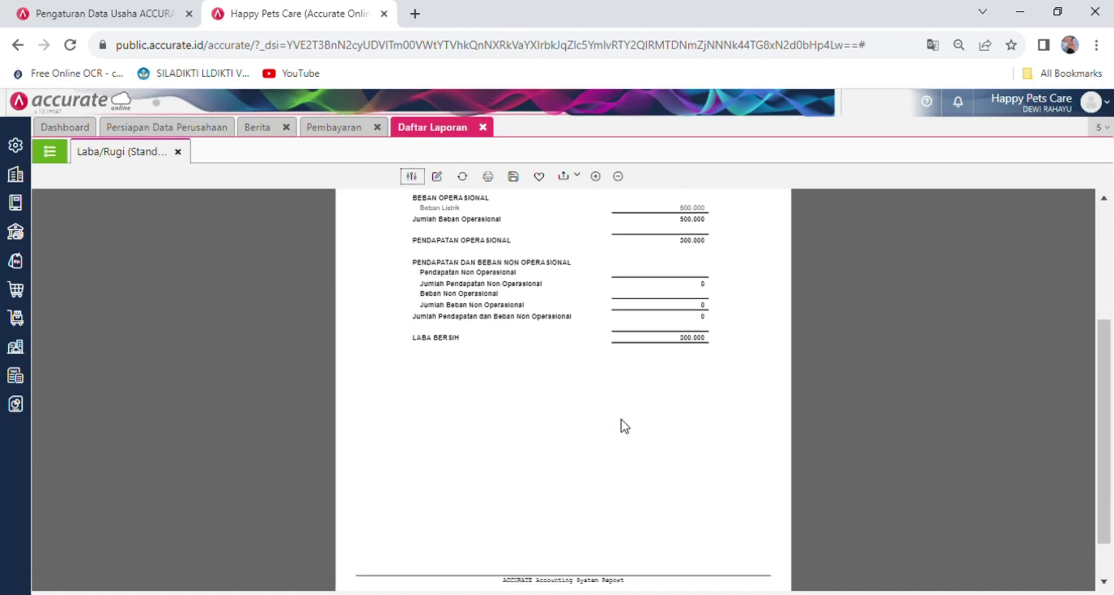
{"action": "scroll", "coordinate": [498, 383], "scroll_direction": "up", "scroll_amount": 3}
{"action": "scroll", "coordinate": [497, 382], "scroll_direction": "up", "scroll_amount": 1}
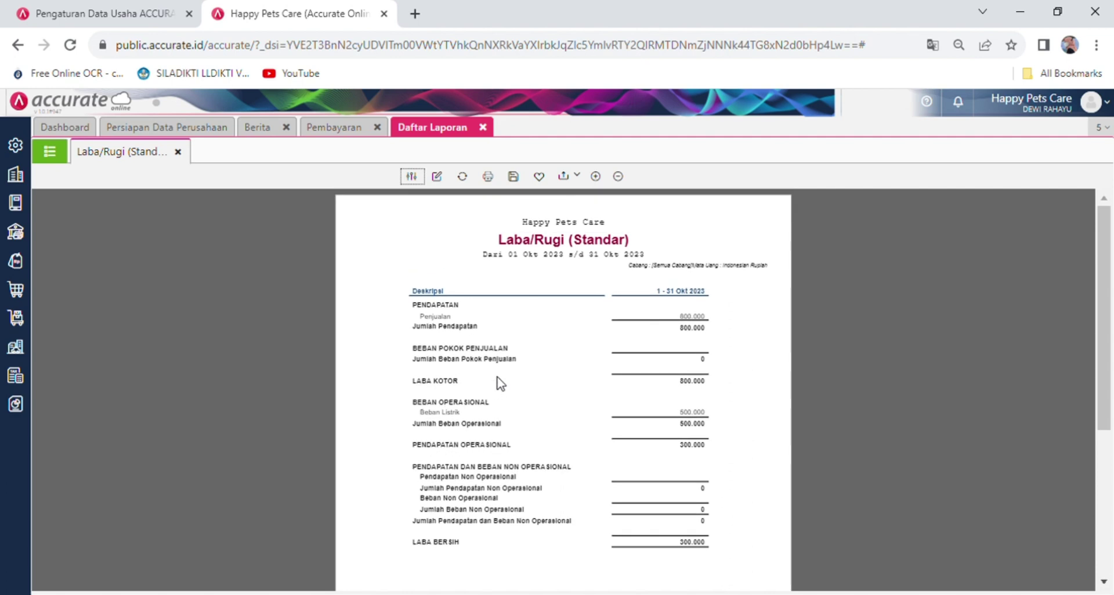
- Review the Laba/Rugi (Standar) report down to Laba Bersih, and close the report list and the Pembayaran form
{"action": "scroll", "coordinate": [502, 383], "scroll_direction": "down", "scroll_amount": 2}
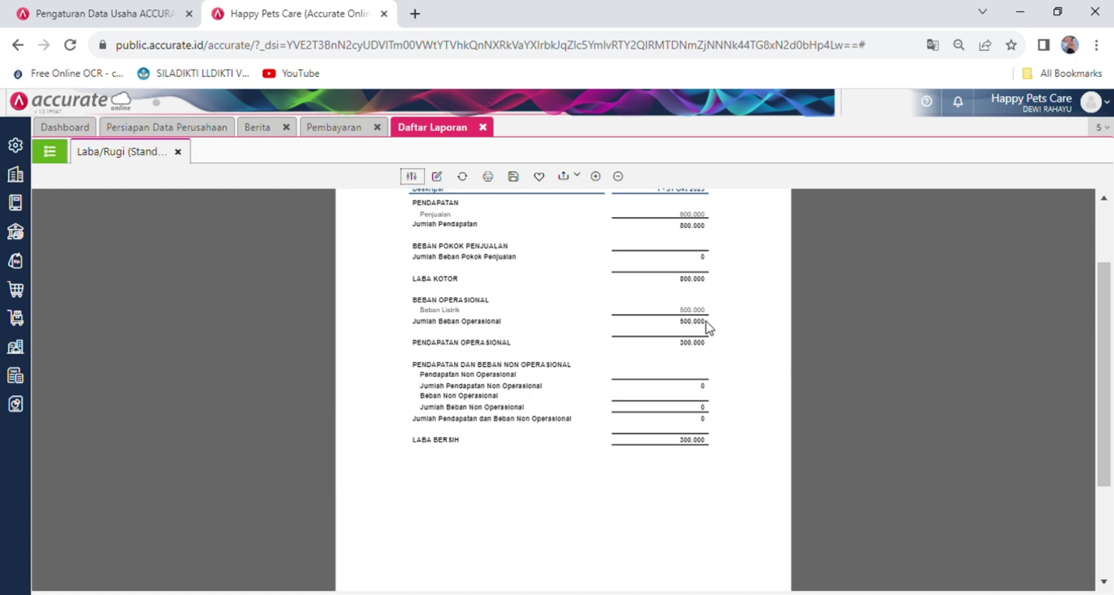
{"action": "scroll", "coordinate": [686, 332], "scroll_direction": "up", "scroll_amount": 2}
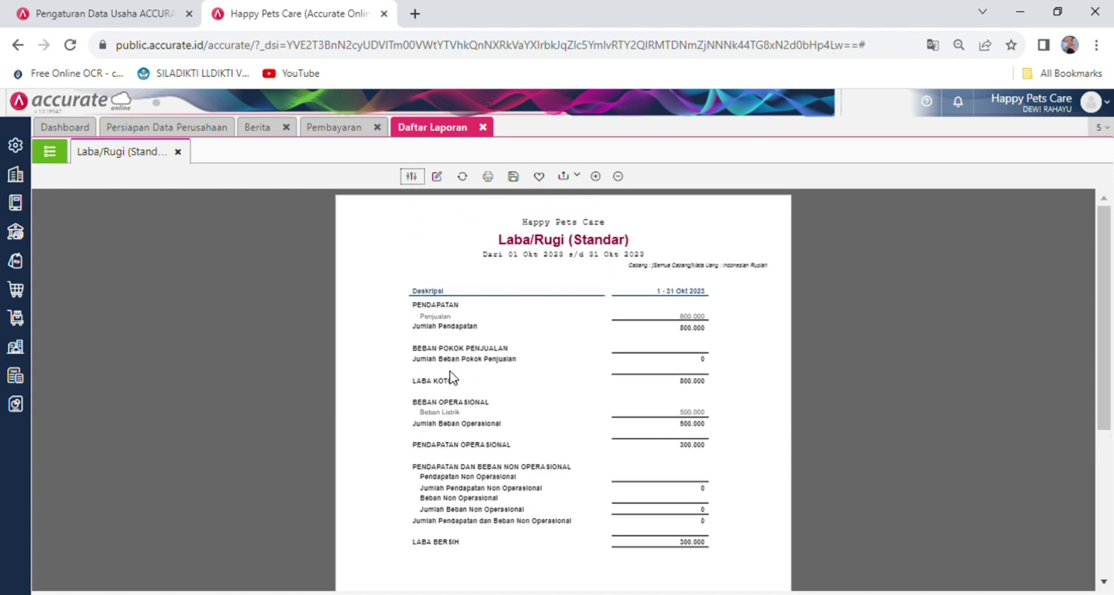
{"action": "scroll", "coordinate": [703, 351], "scroll_direction": "down", "scroll_amount": 2}
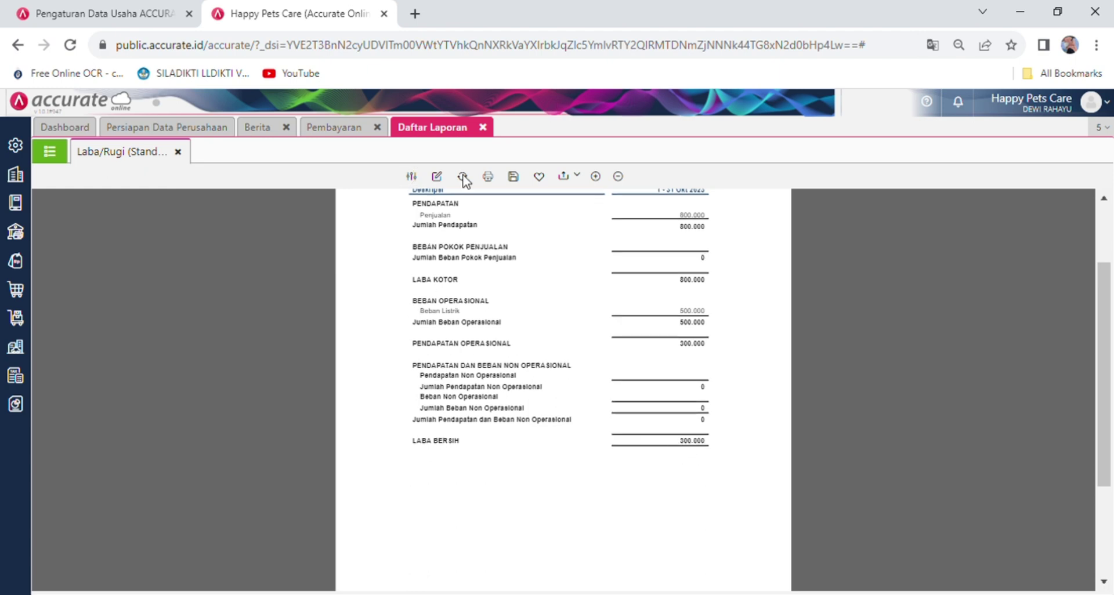
{"action": "left_click", "coordinate": [483, 128]}
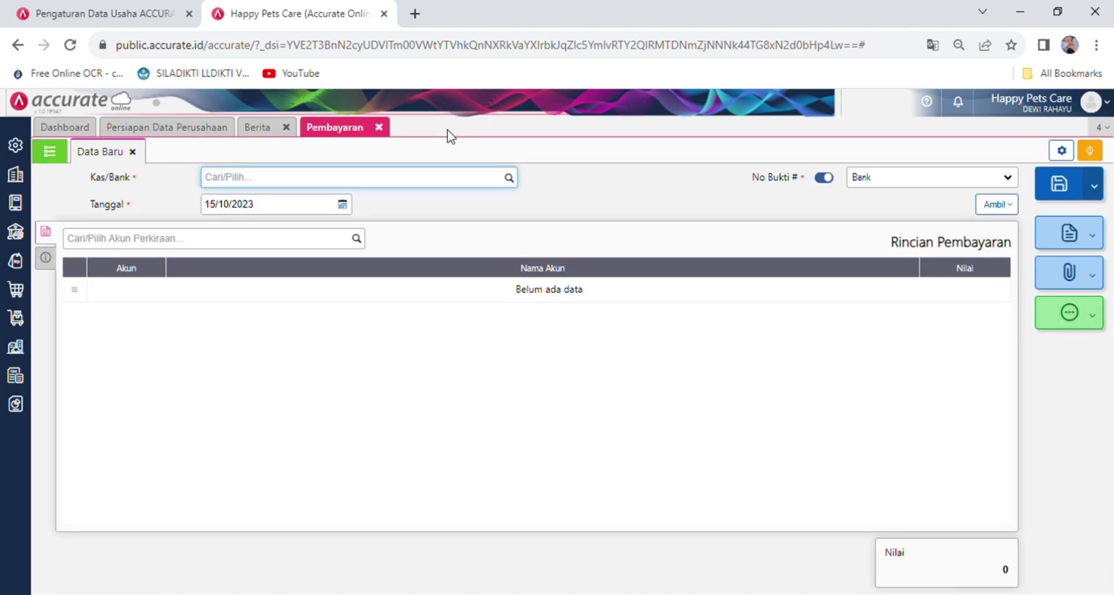
{"action": "left_click", "coordinate": [378, 127]}
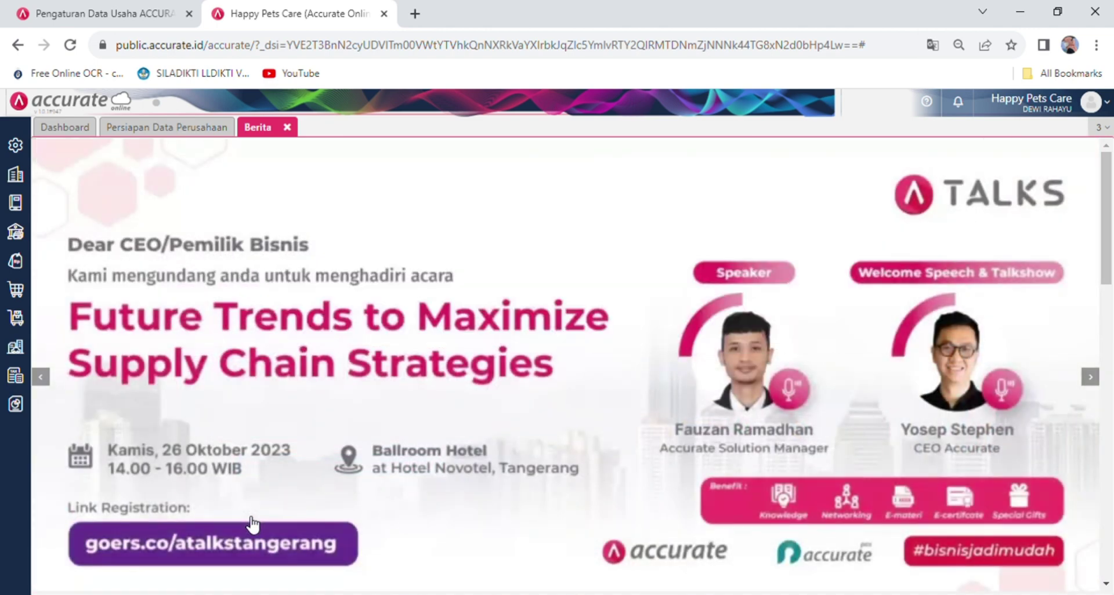
- Start a new Kas & Bank payment with Bank (110102) as the paying account and date it 01/11/2023
{"action": "left_click", "coordinate": [25, 237]}
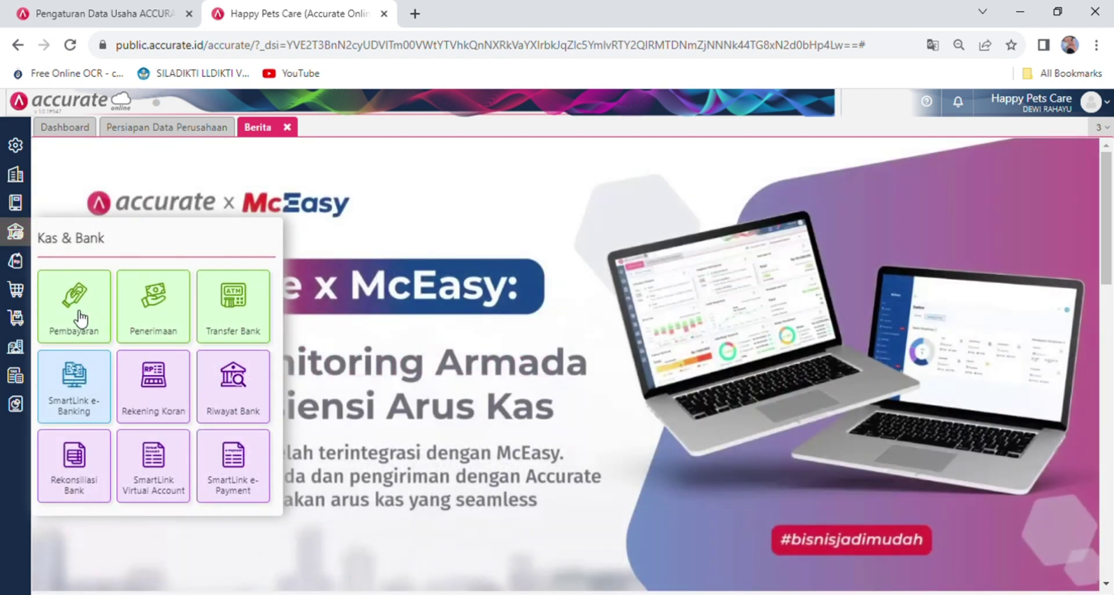
{"action": "left_click", "coordinate": [79, 318]}
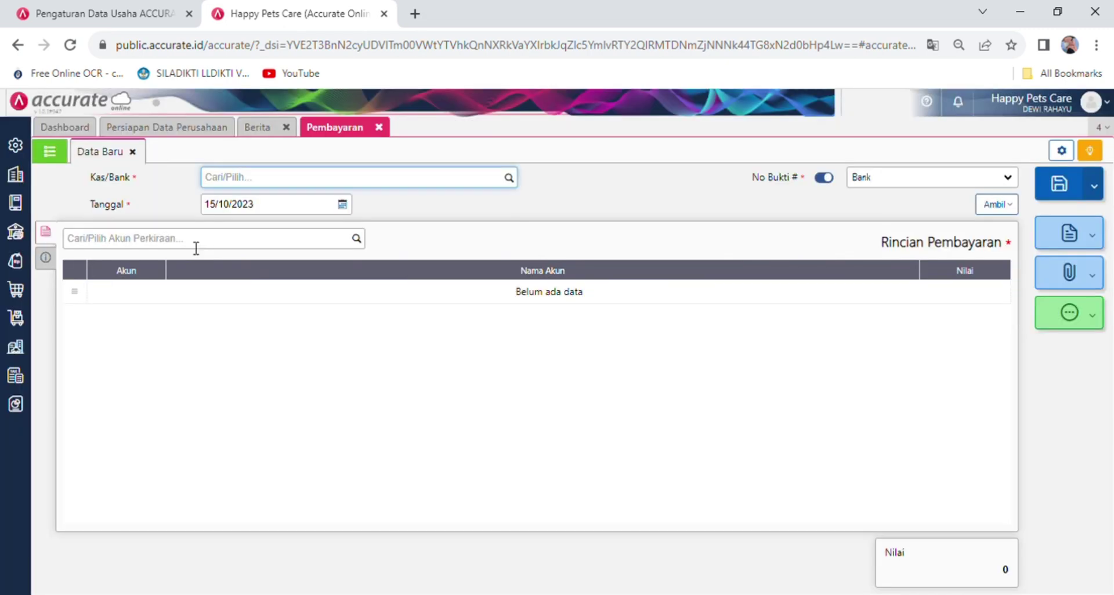
{"action": "left_click", "coordinate": [510, 178]}
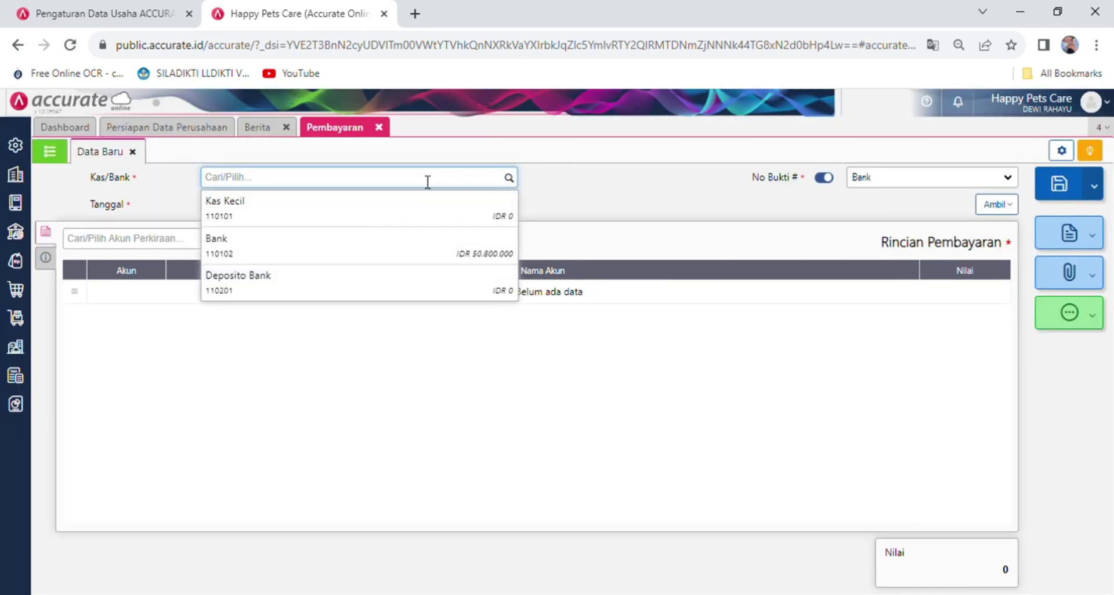
{"action": "left_click", "coordinate": [322, 238]}
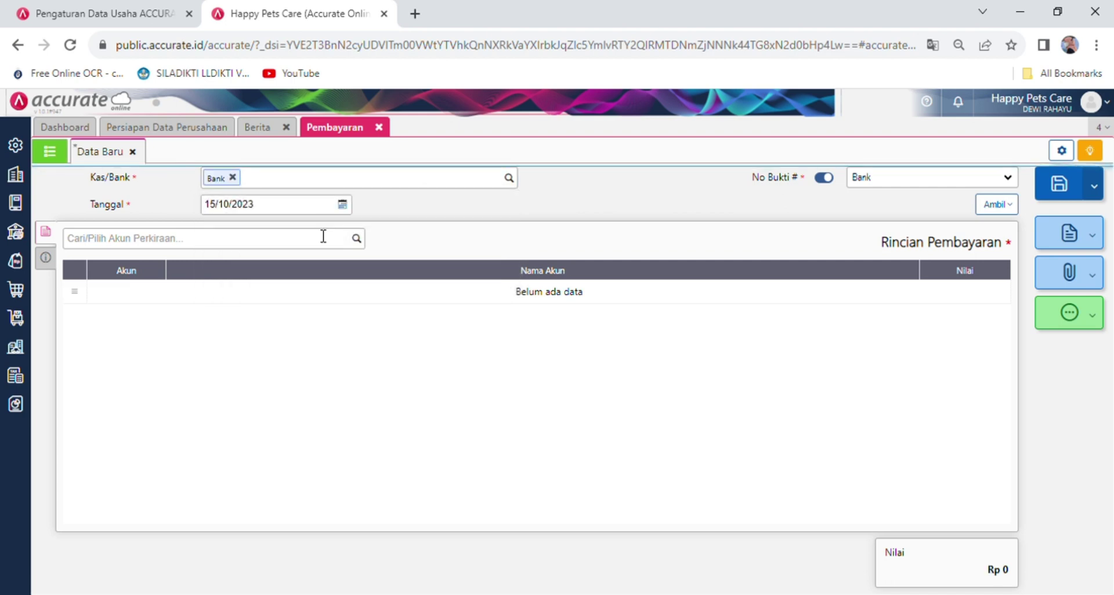
{"action": "left_click", "coordinate": [352, 207]}
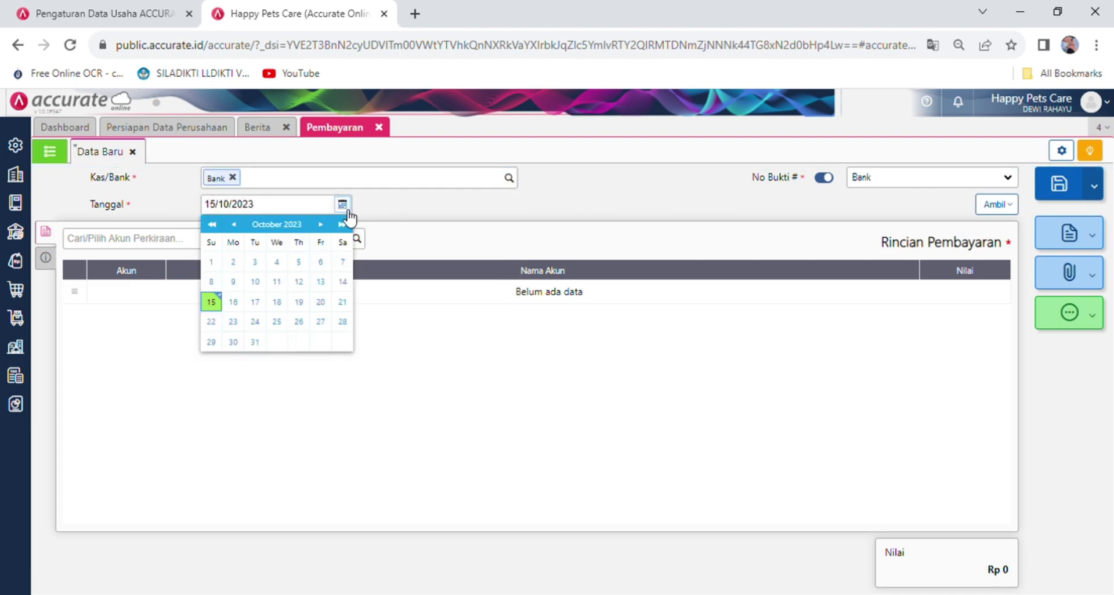
{"action": "left_click", "coordinate": [321, 226]}
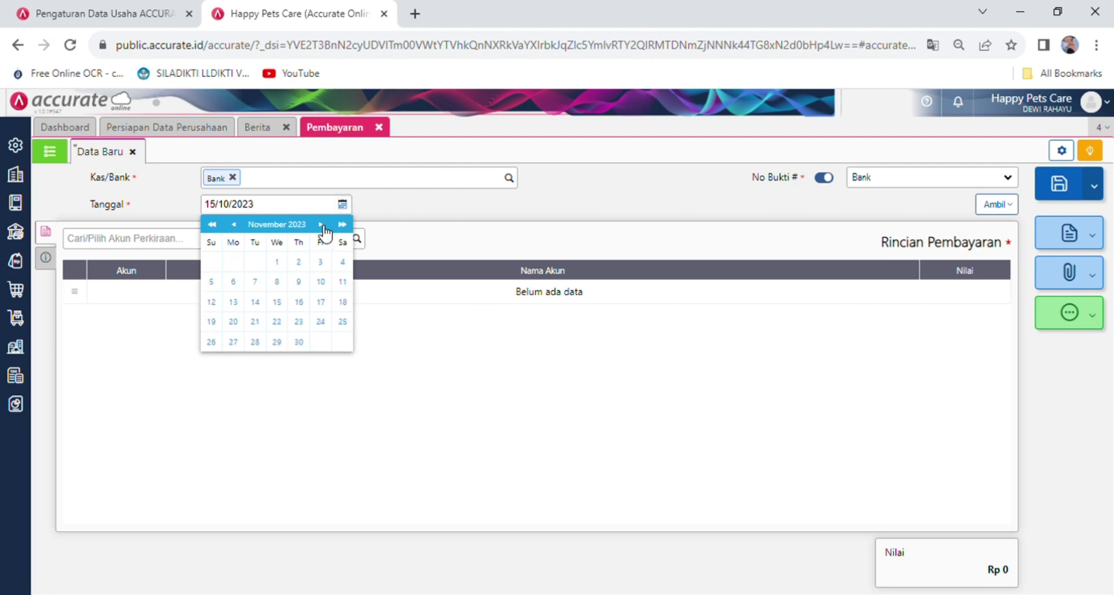
{"action": "left_click", "coordinate": [277, 262]}
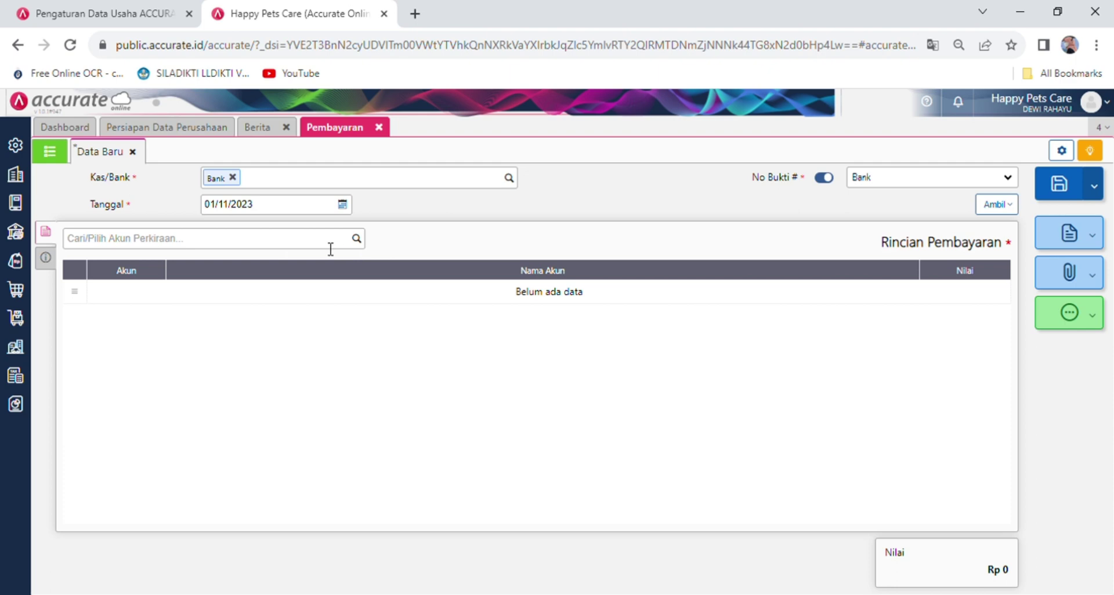
- Choose Beban Gaji, Upah & Honorer (600004) as the payment's expense account and set its amount to Rp 1.000.000
{"action": "left_click", "coordinate": [357, 239]}
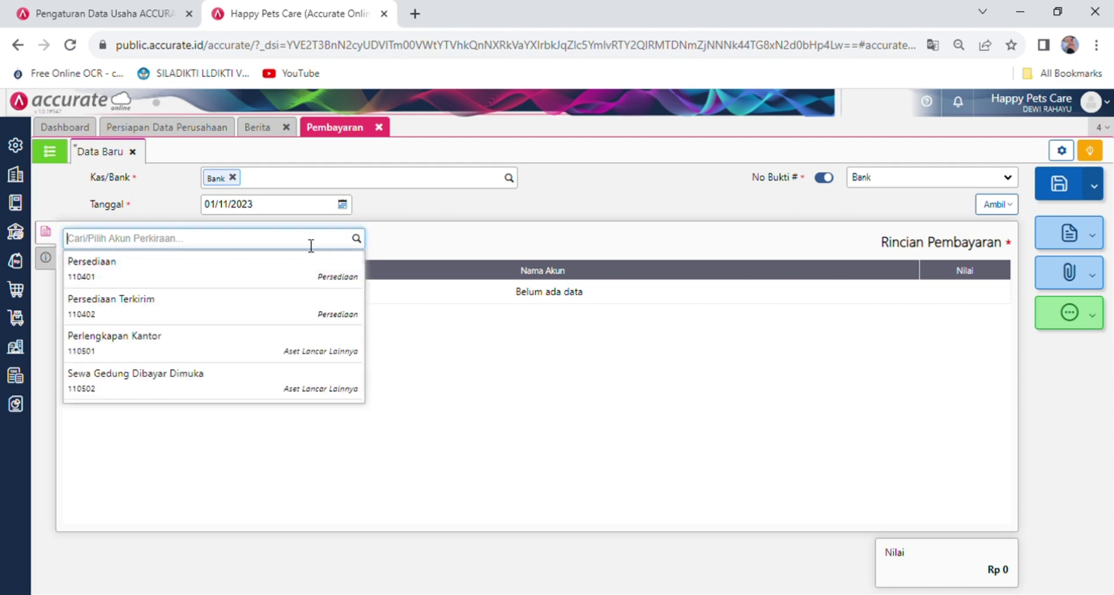
{"action": "type", "text": "gaji"}
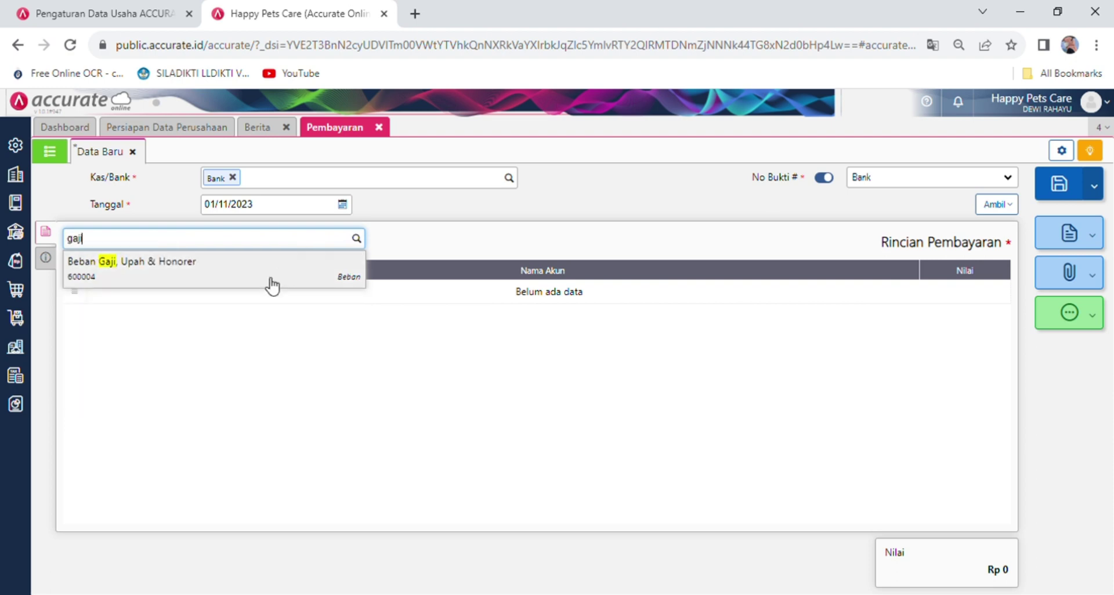
{"action": "left_click", "coordinate": [226, 268]}
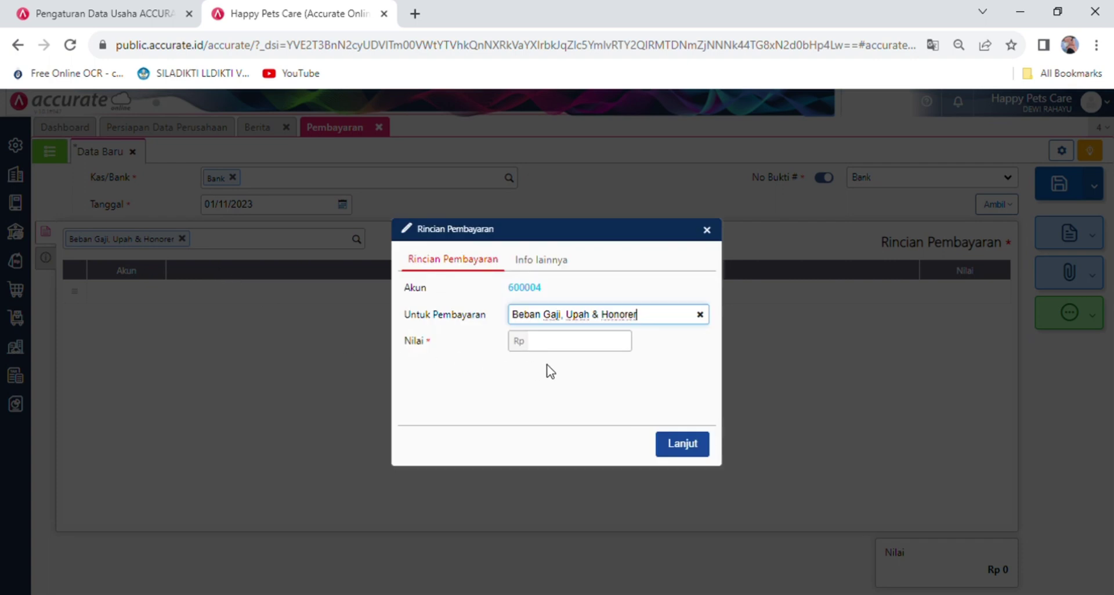
{"action": "left_click", "coordinate": [585, 344]}
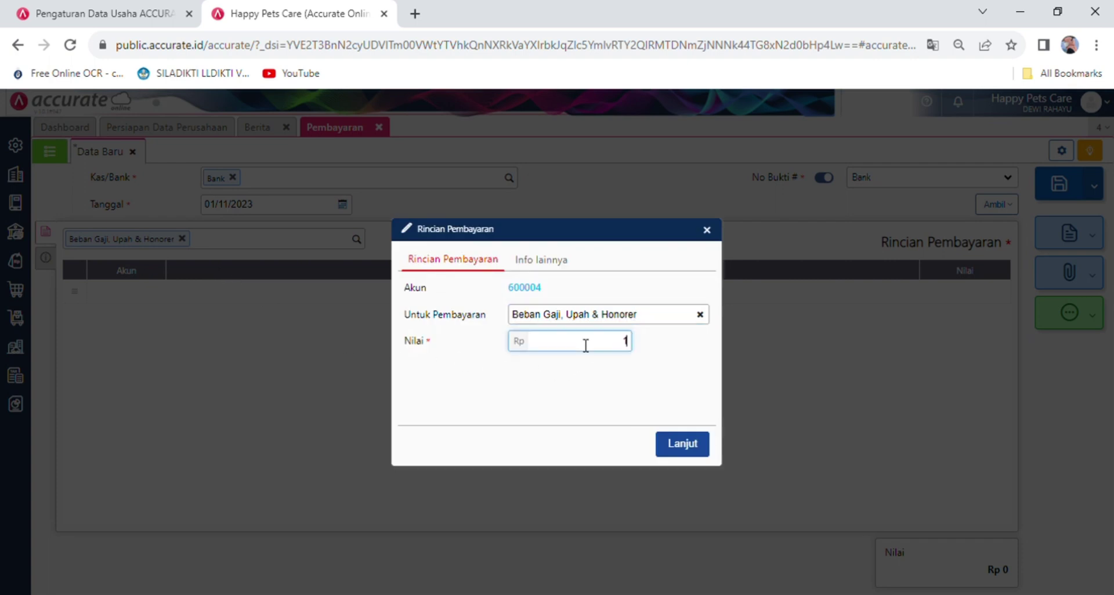
{"action": "type", "text": "100.000"}
- Add the note "pembayaran beban gaji karyawan sebesar 1.000.000" to the Beban Gaji, Upah & Honorer line and save the payment
{"action": "left_click", "coordinate": [565, 273]}
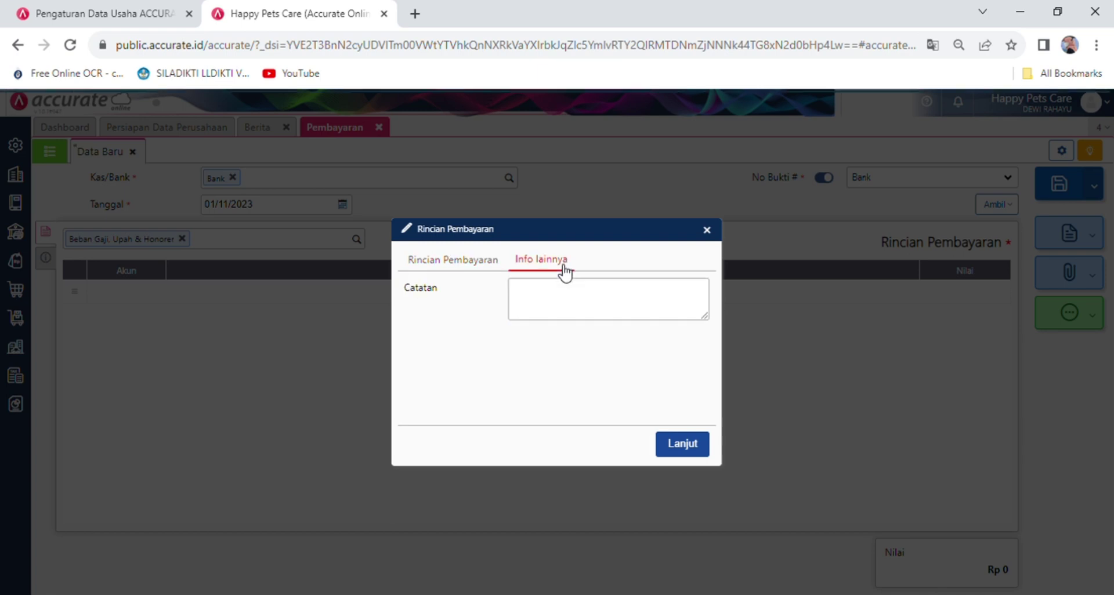
{"action": "type", "text": "pembayaran b"}
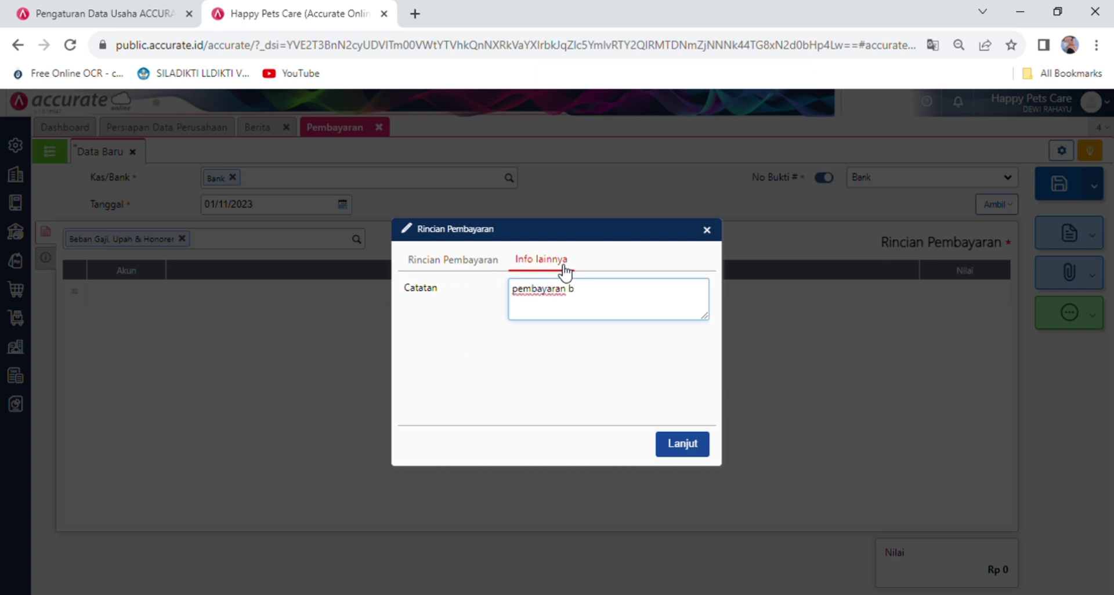
{"action": "type", "text": "eban gaji karyawan sebesa"}
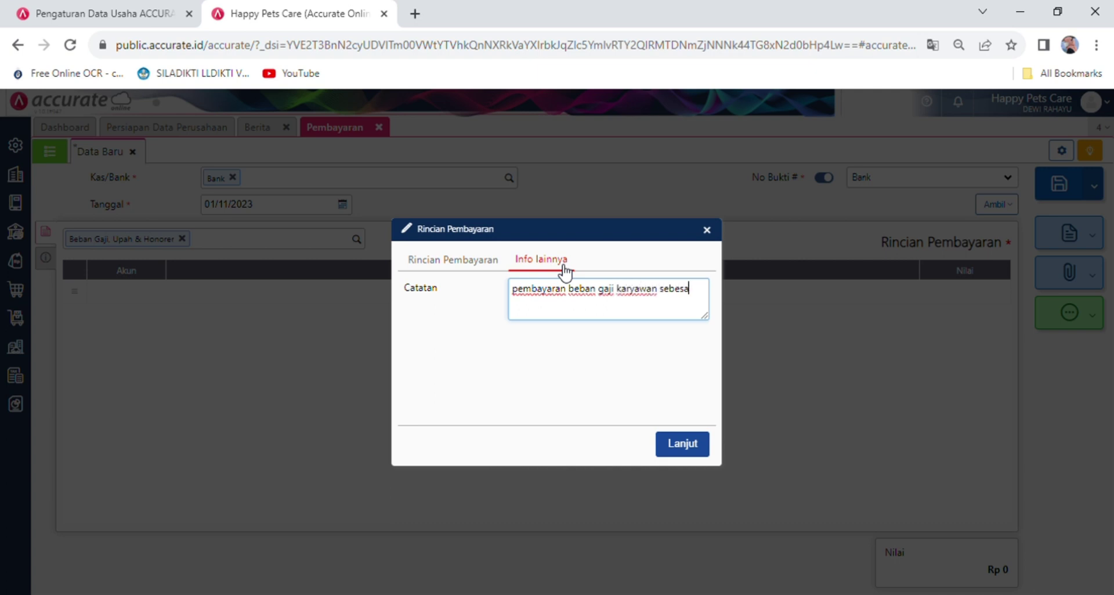
{"action": "type", "text": "1.000.000"}
{"action": "left_click", "coordinate": [683, 445]}
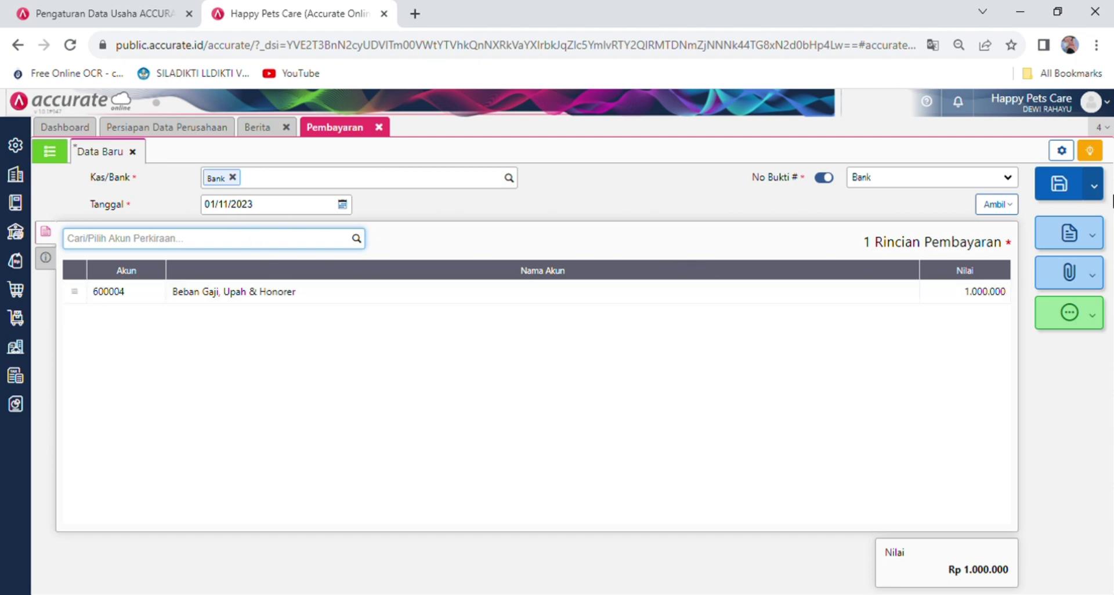
{"action": "left_click", "coordinate": [1062, 187]}
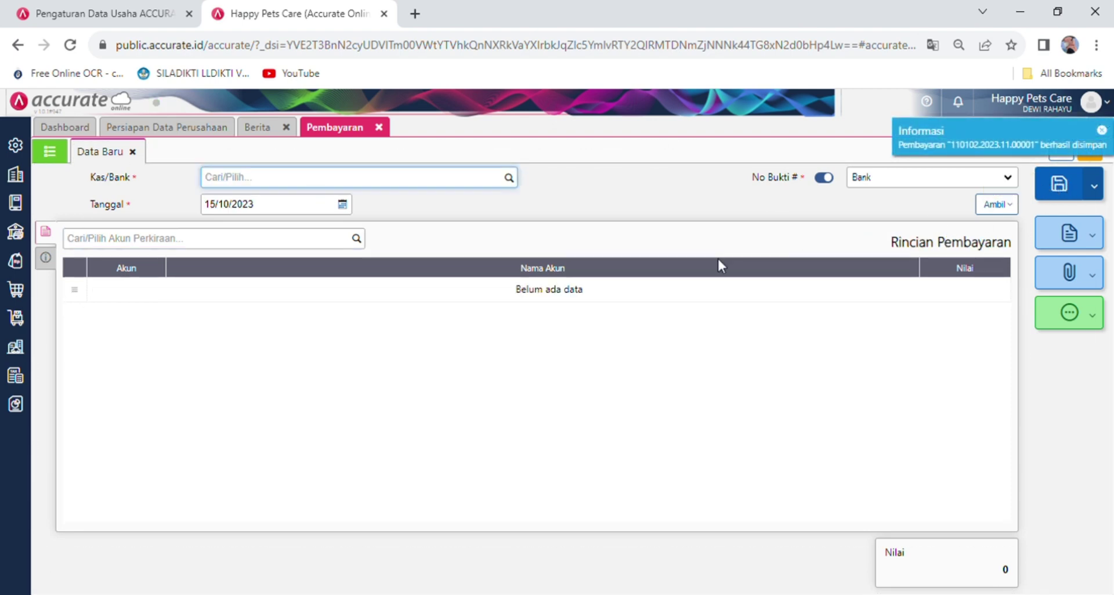
- Show the Buku Besar report Keseluruhan Jurnal for 01/10/2023 to 31/10/2023, check its entries down to the last one, and close it
{"action": "left_click", "coordinate": [19, 406]}
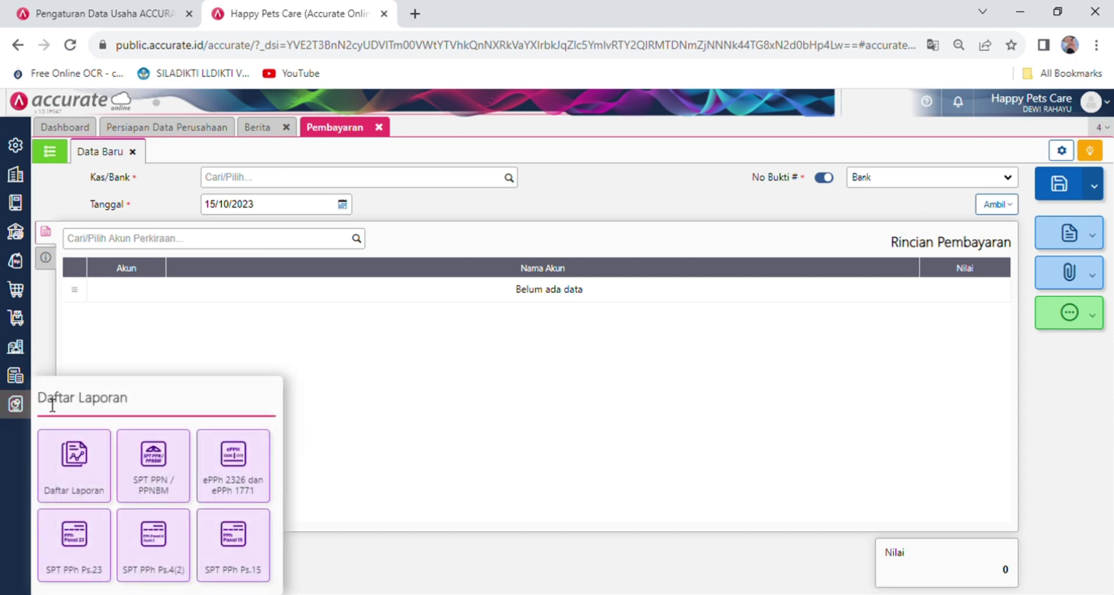
{"action": "left_click", "coordinate": [84, 468]}
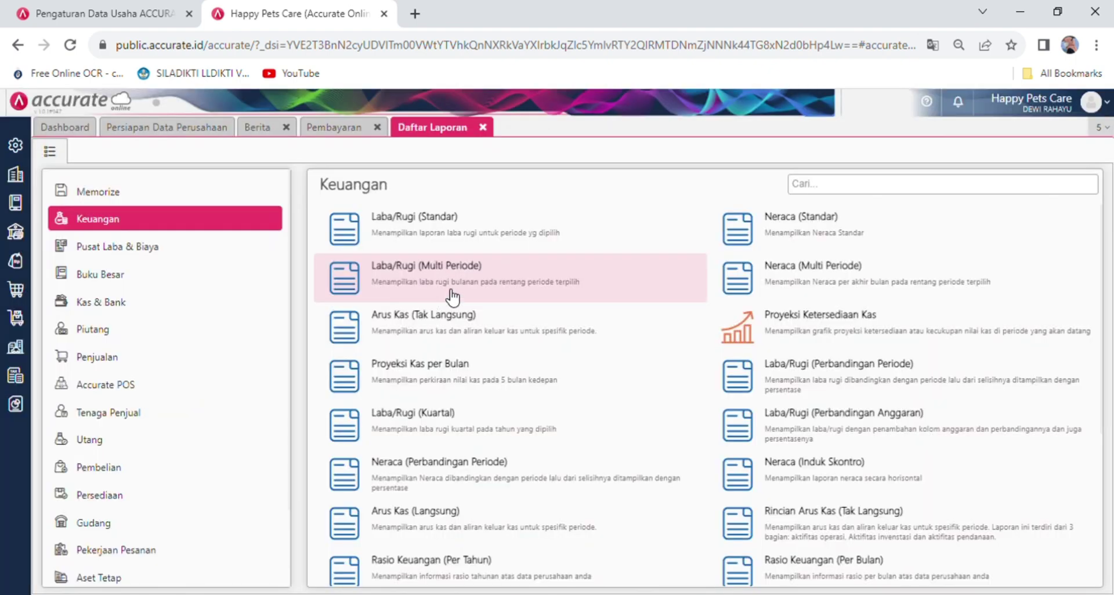
{"action": "left_click", "coordinate": [186, 281]}
{"action": "left_click", "coordinate": [422, 224]}
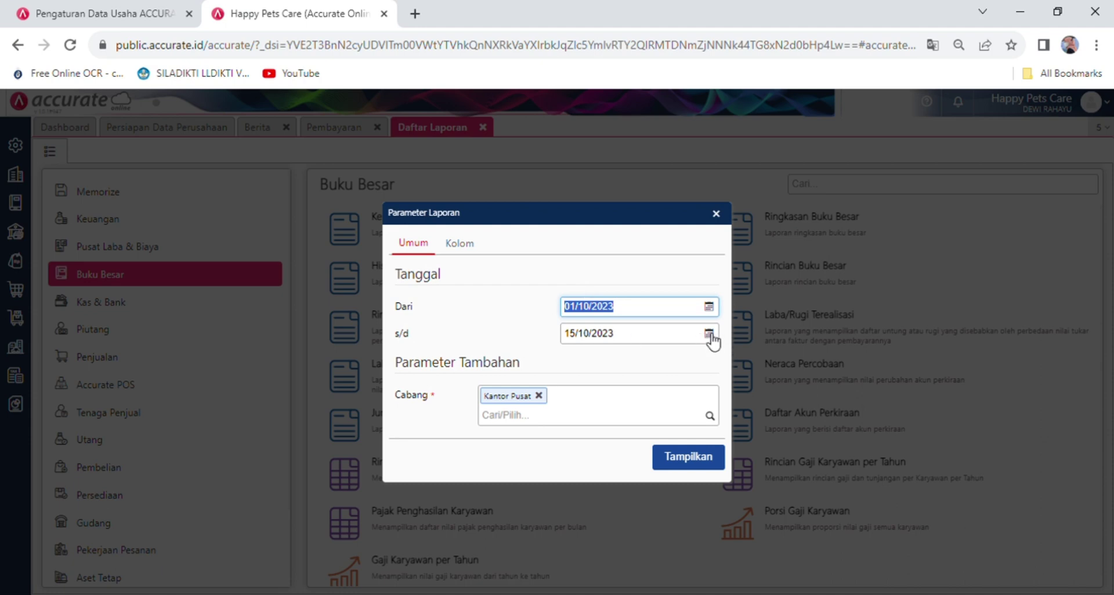
{"action": "left_click", "coordinate": [709, 335]}
{"action": "scroll", "coordinate": [614, 388], "scroll_direction": "down", "scroll_amount": 1}
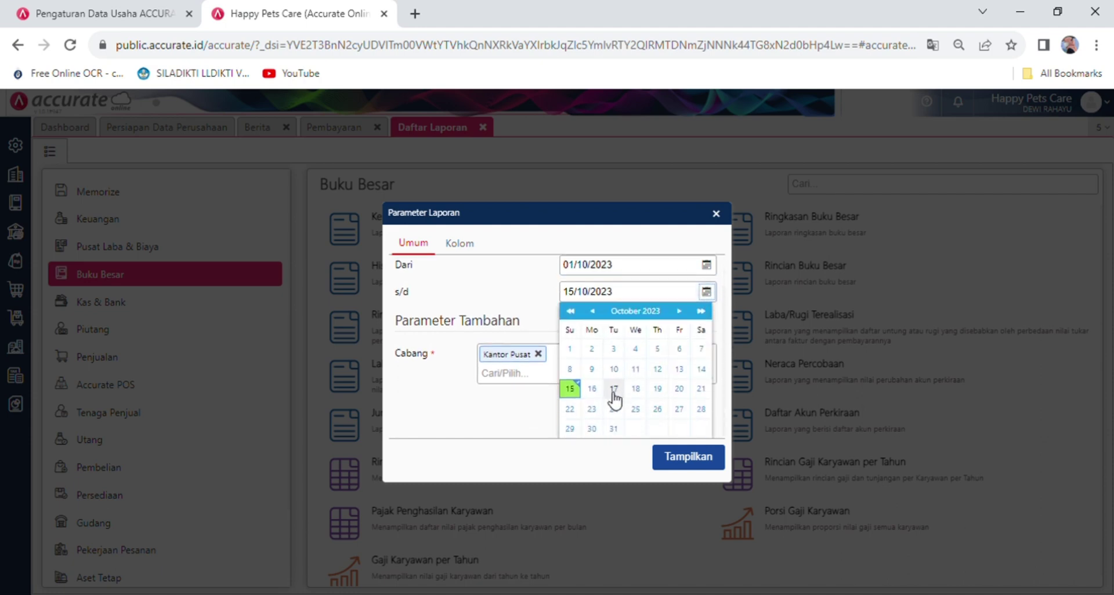
{"action": "left_click", "coordinate": [613, 429]}
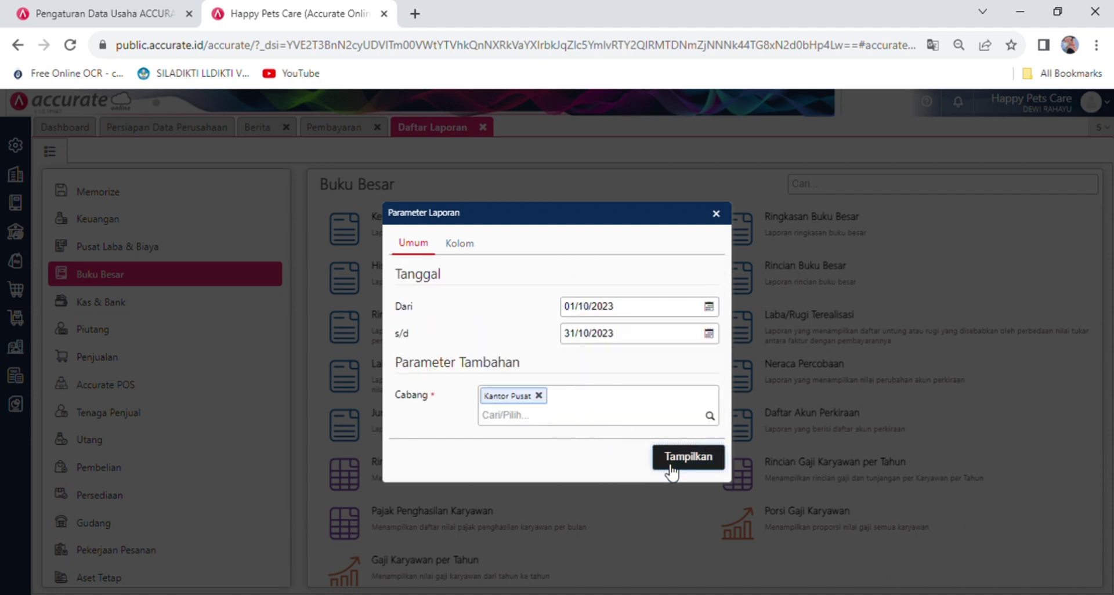
{"action": "left_click", "coordinate": [688, 457]}
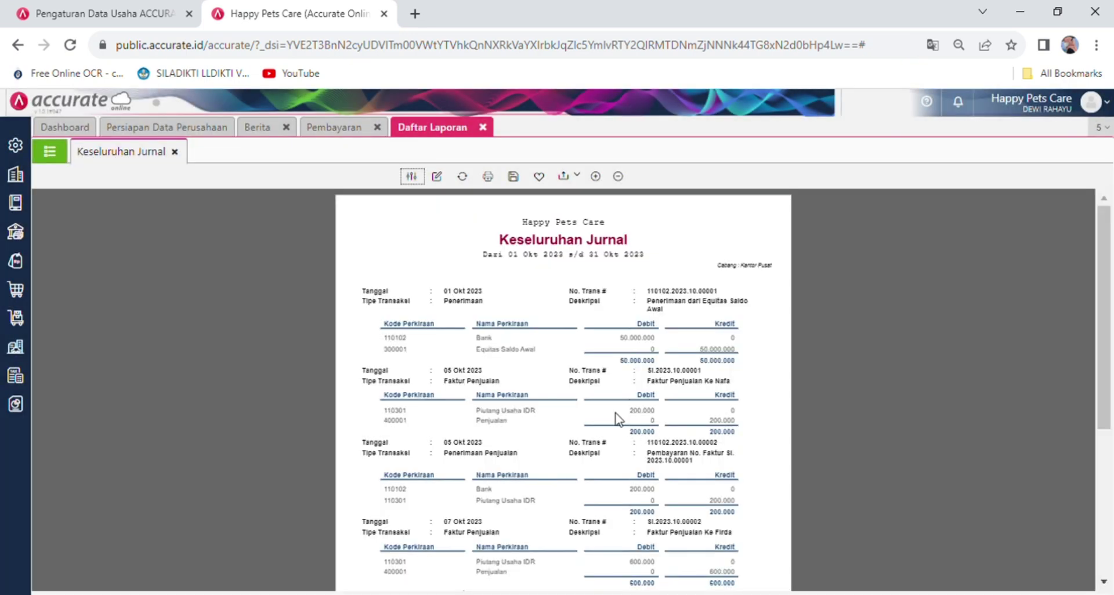
{"action": "scroll", "coordinate": [619, 419], "scroll_direction": "down", "scroll_amount": 5}
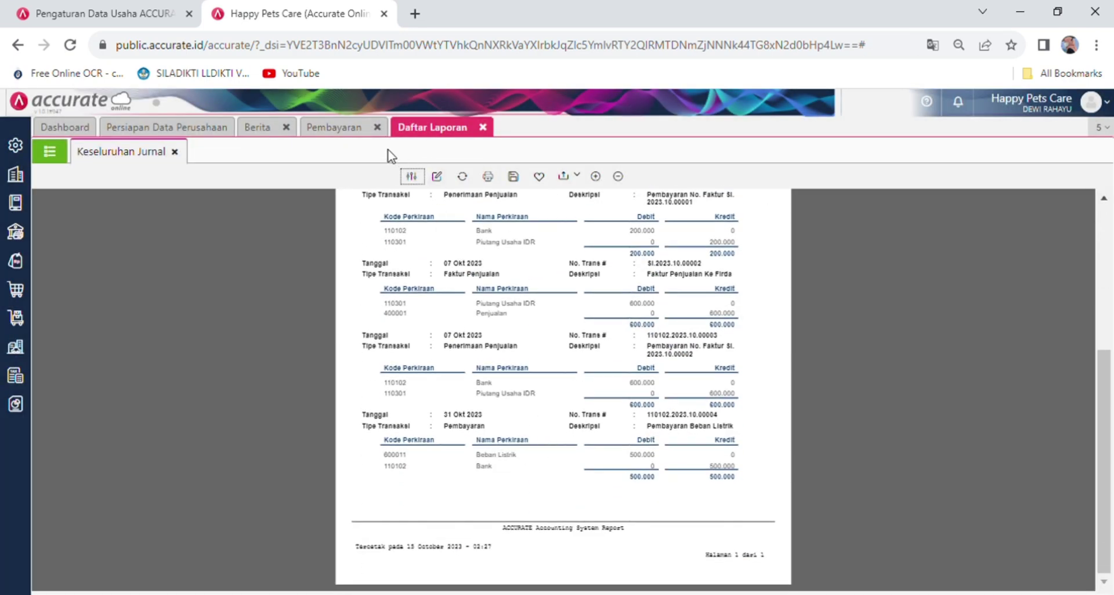
{"action": "left_click", "coordinate": [175, 152]}
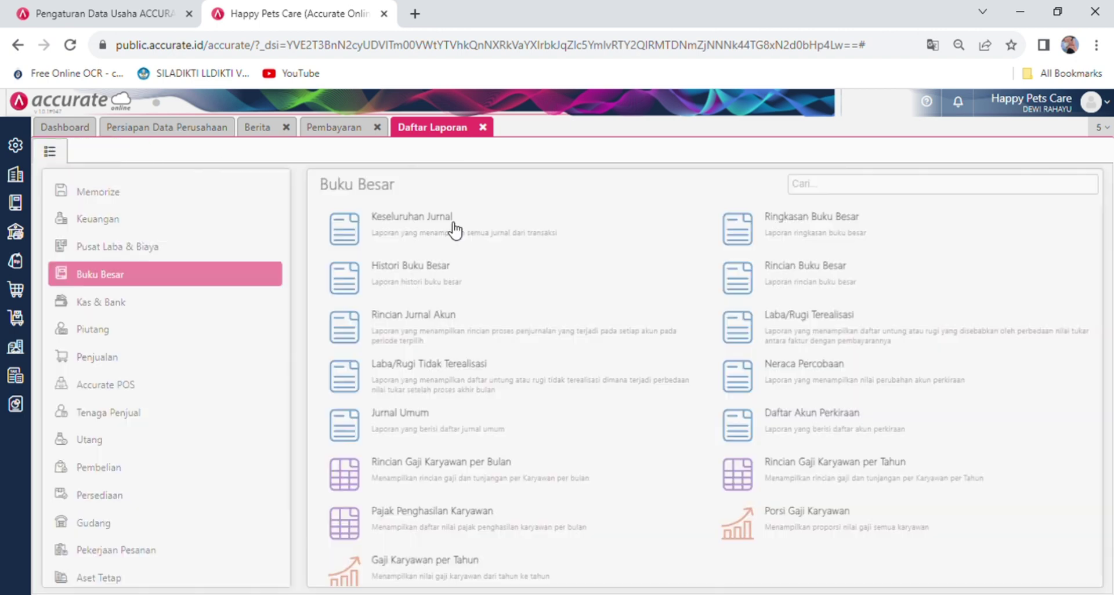
- Show the Keseluruhan Jurnal report again with end date 01/11/2023 and look for the salary payment entry
{"action": "left_click", "coordinate": [477, 227]}
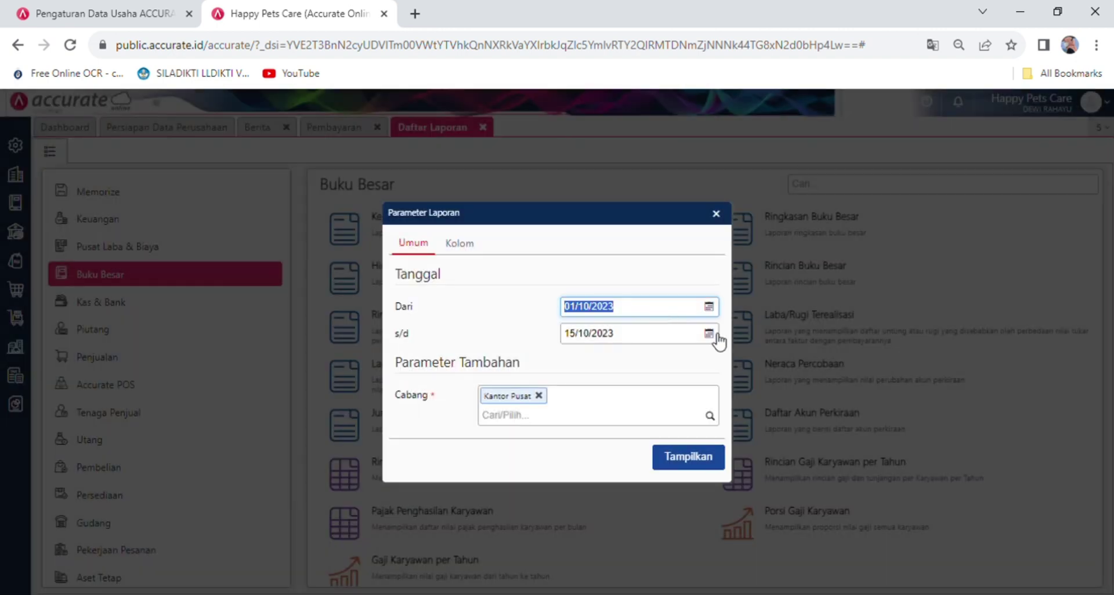
{"action": "left_click", "coordinate": [707, 334]}
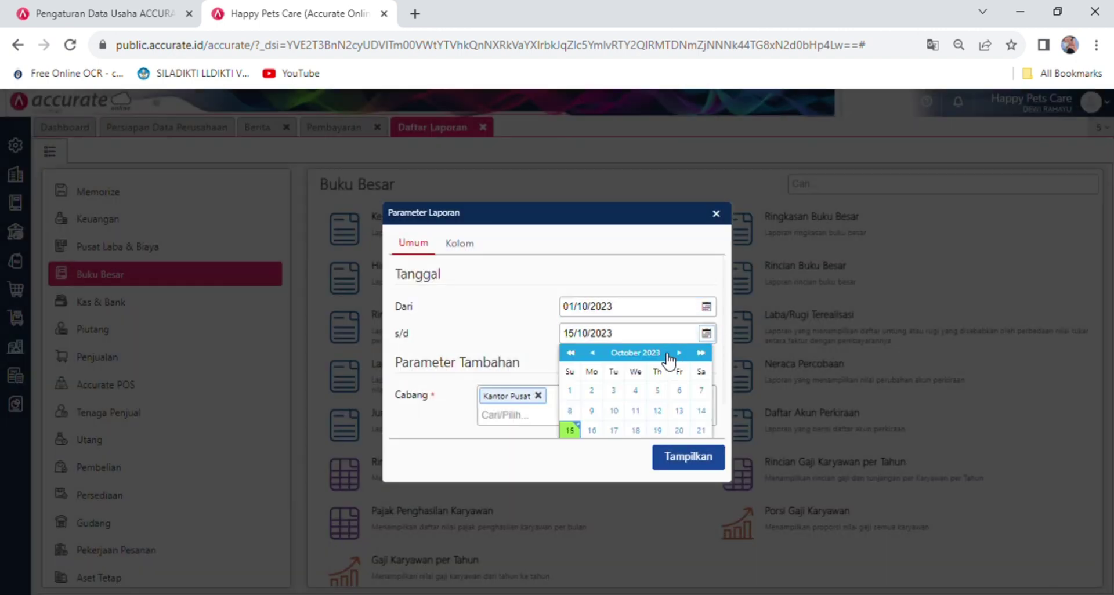
{"action": "left_click", "coordinate": [679, 353]}
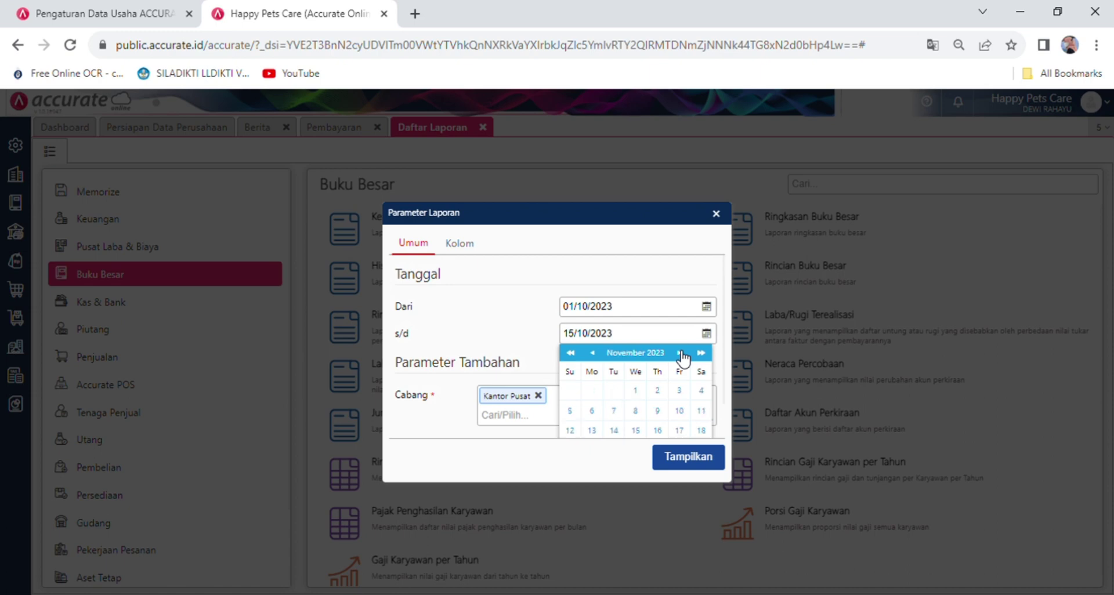
{"action": "left_click", "coordinate": [637, 390]}
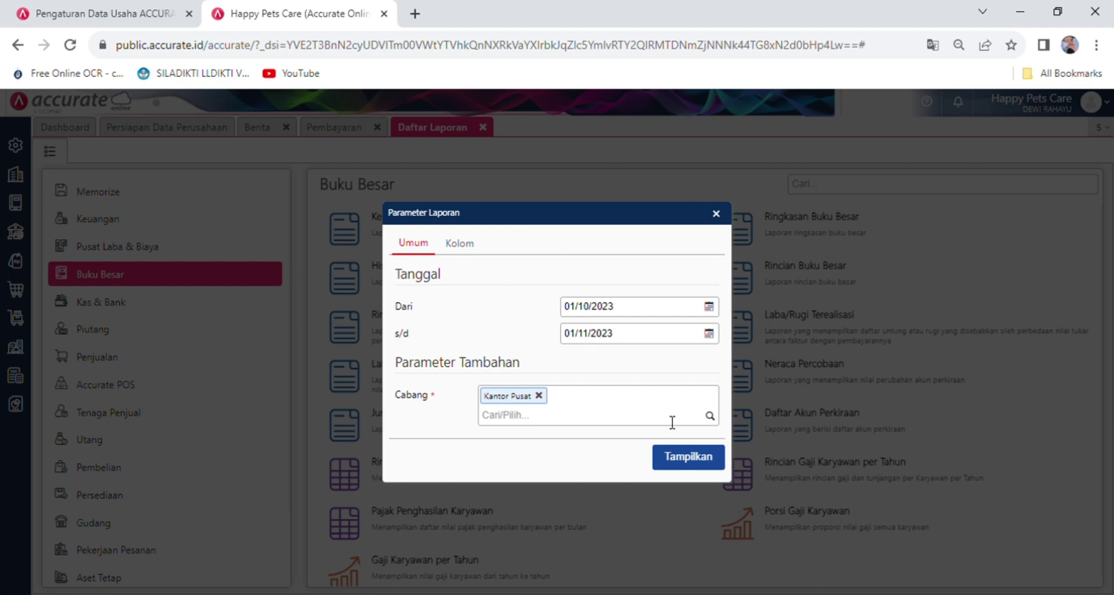
{"action": "left_click", "coordinate": [677, 462]}
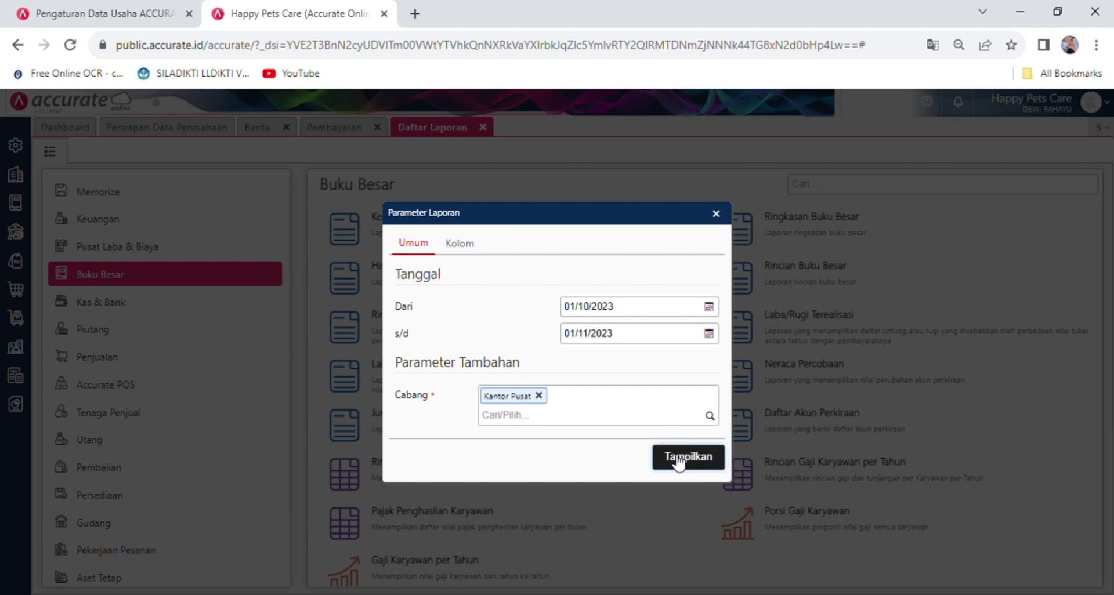
{"action": "scroll", "coordinate": [619, 409], "scroll_direction": "down", "scroll_amount": 15}
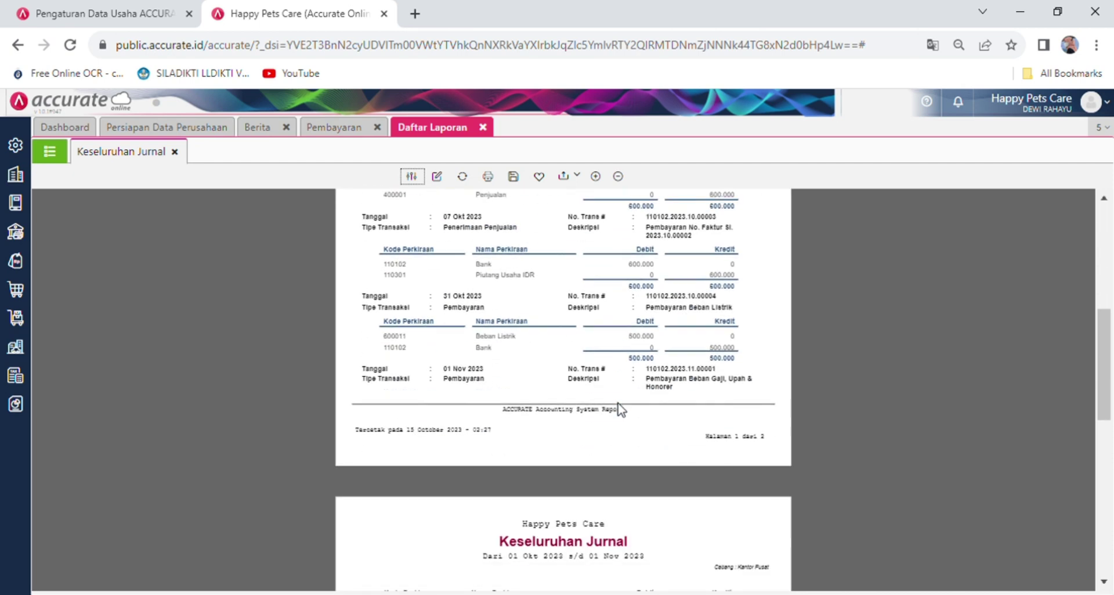
- Check the Beban Listrik and Beban Gaji, Upah & Honorer payment entries in the Keseluruhan Jurnal report and close it
{"action": "scroll", "coordinate": [621, 409], "scroll_direction": "up", "scroll_amount": 2}
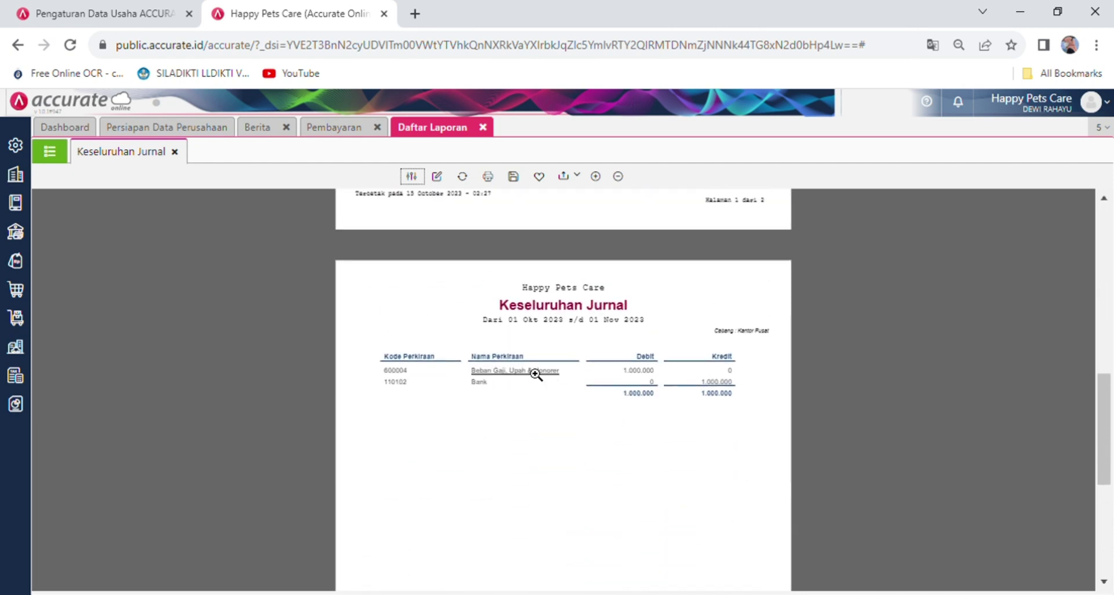
{"action": "scroll", "coordinate": [516, 381], "scroll_direction": "up", "scroll_amount": 2}
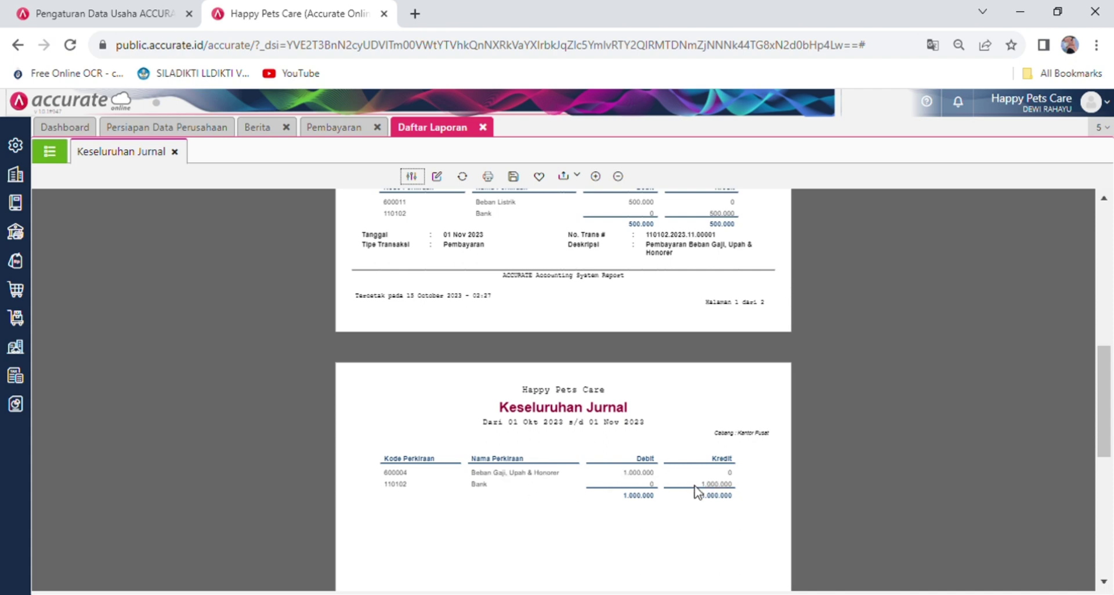
{"action": "scroll", "coordinate": [479, 273], "scroll_direction": "up", "scroll_amount": 2}
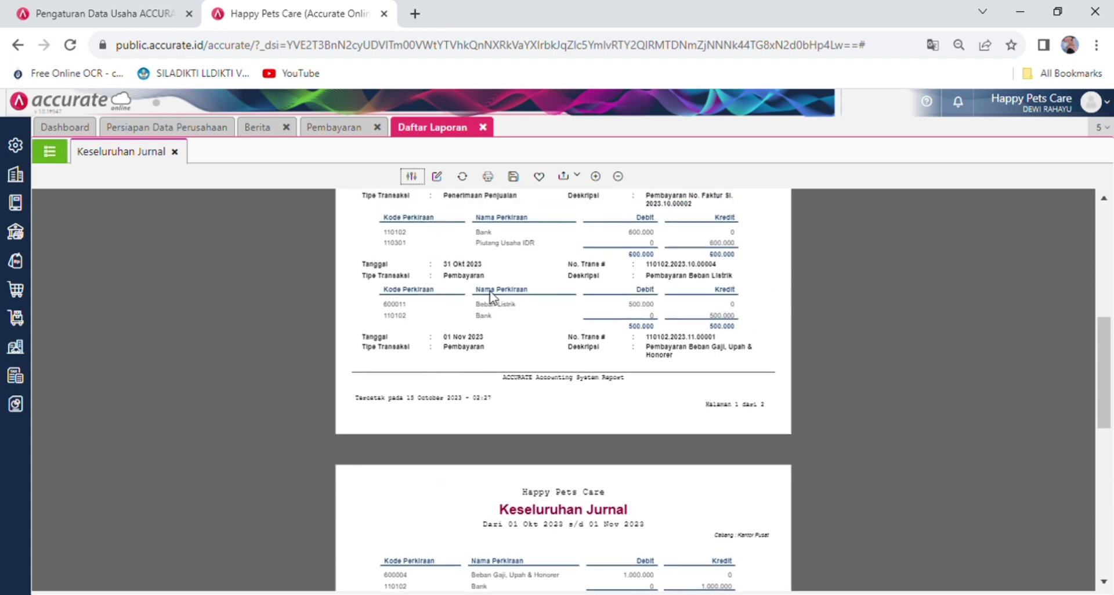
{"action": "scroll", "coordinate": [513, 328], "scroll_direction": "down", "scroll_amount": 2}
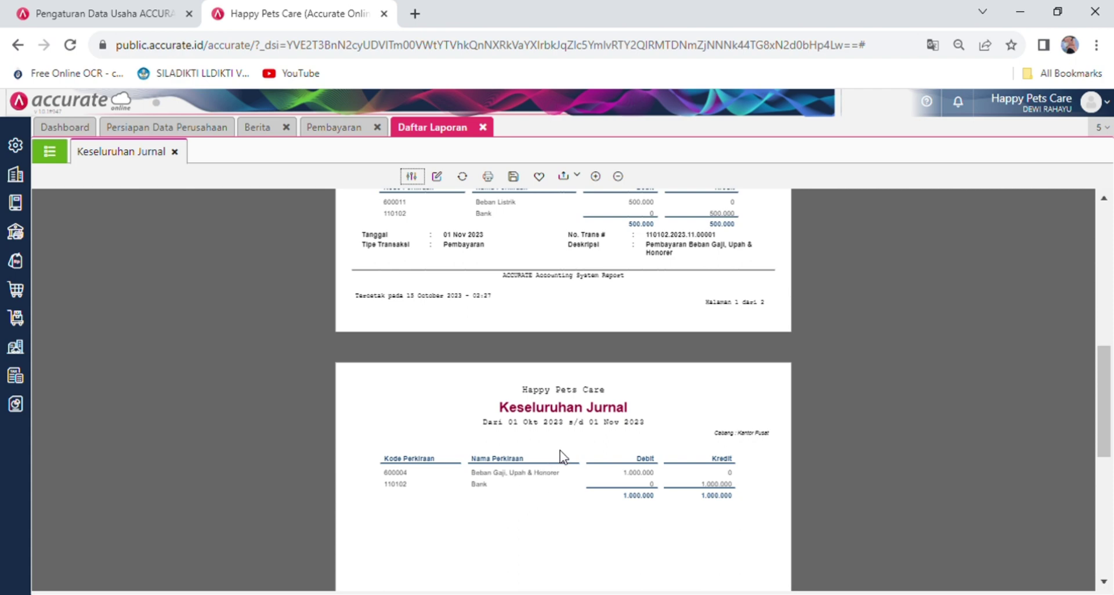
{"action": "left_click", "coordinate": [174, 151]}
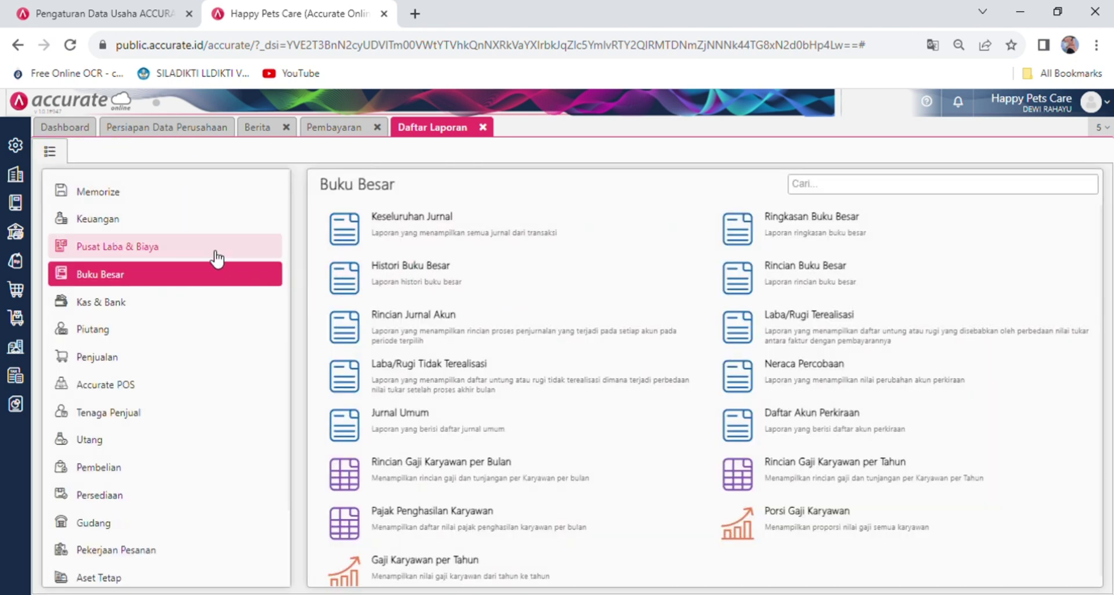
- Show the Keuangan report Laba/Rugi (Standar) for 01/10/2023 to 01/11/2023
{"action": "left_click", "coordinate": [201, 223]}
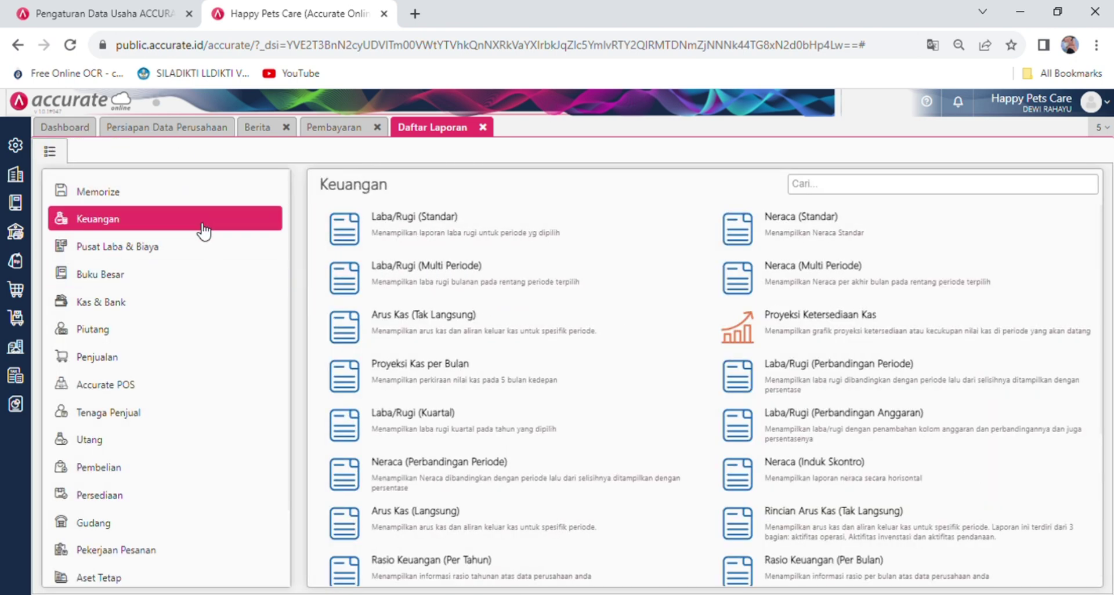
{"action": "left_click", "coordinate": [413, 239]}
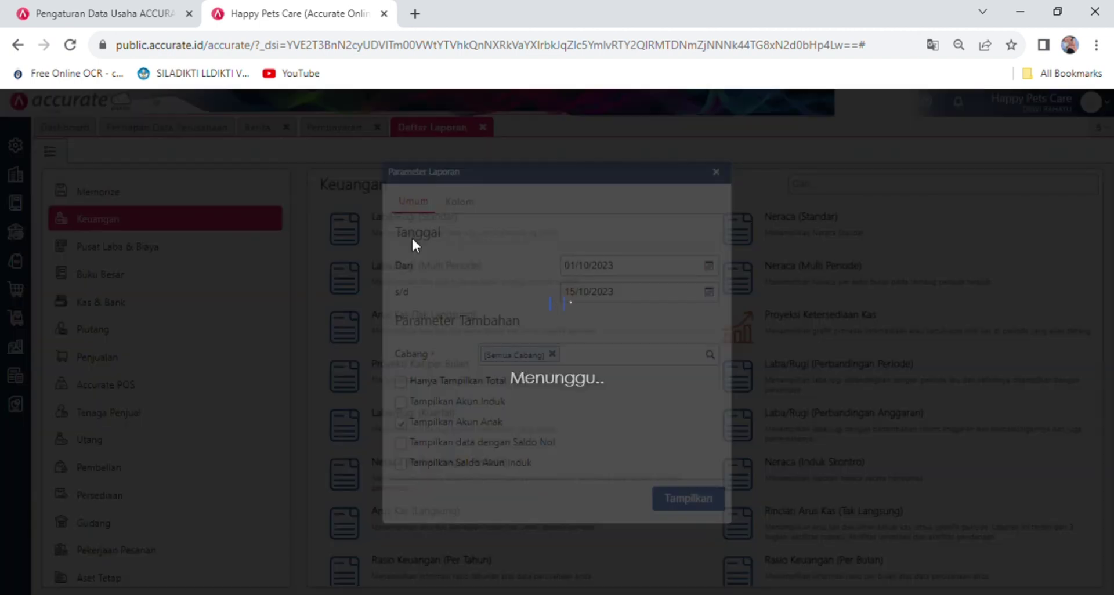
{"action": "left_click", "coordinate": [708, 292]}
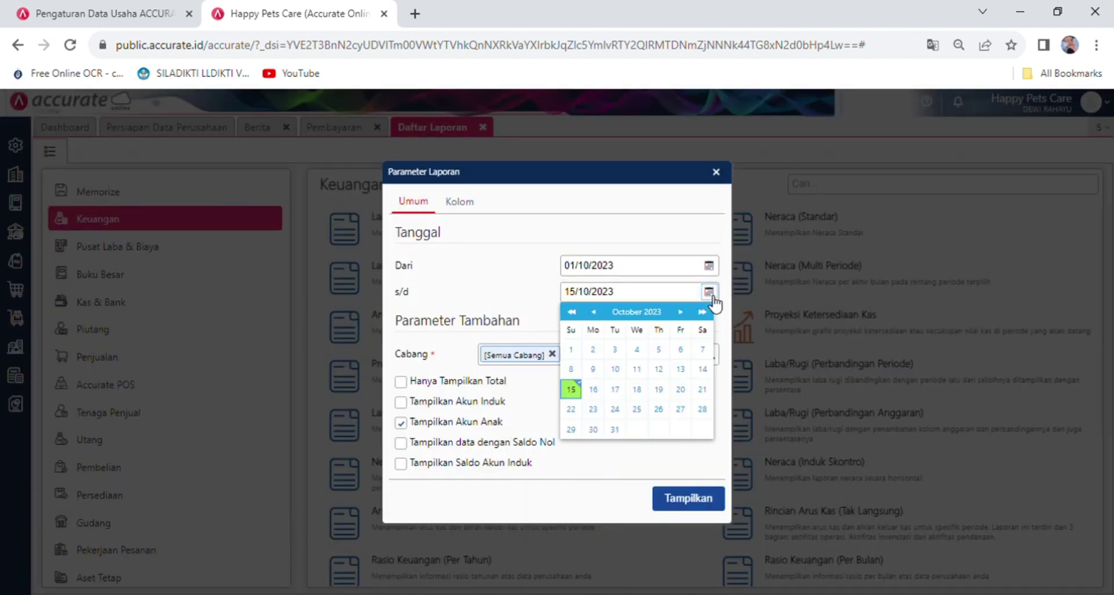
{"action": "left_click", "coordinate": [681, 312]}
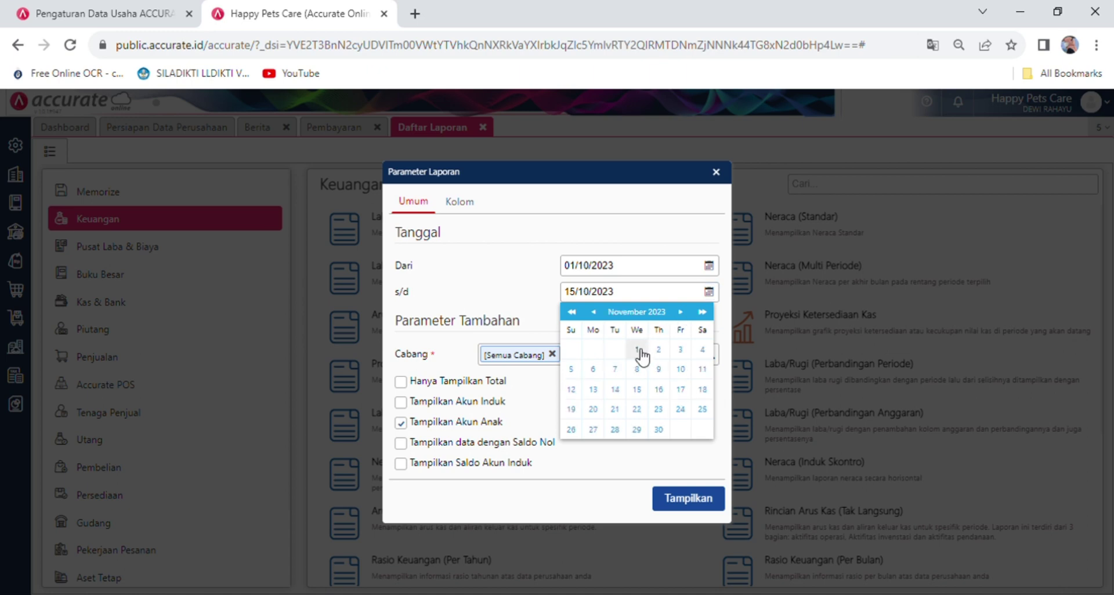
{"action": "left_click", "coordinate": [638, 351]}
{"action": "left_click", "coordinate": [688, 498]}
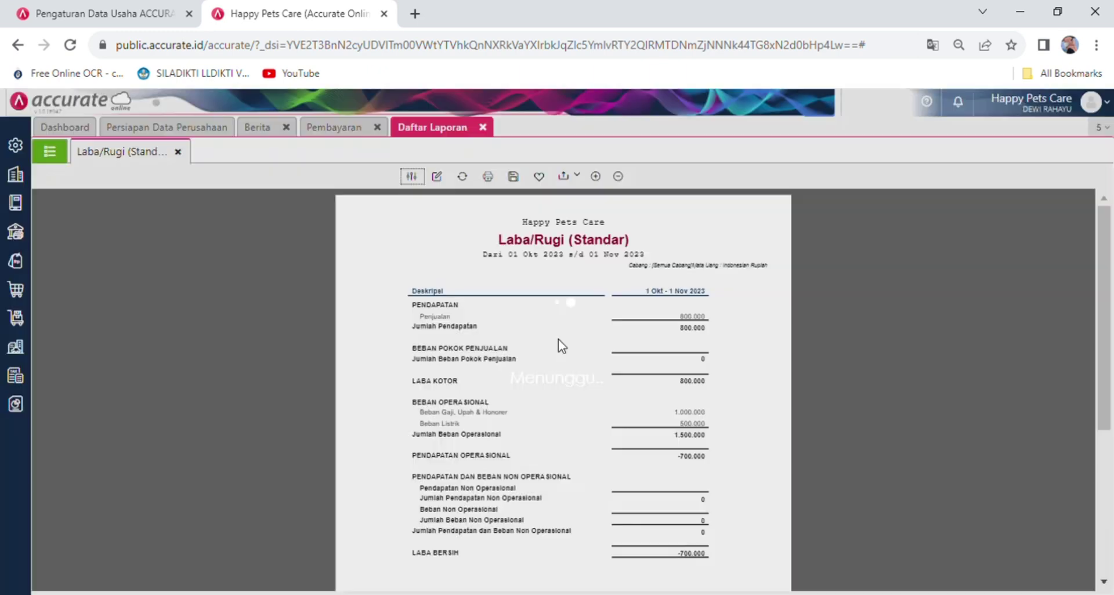
- Examine the Laba/Rugi (Standar) report from Pendapatan through Beban Operasional down to Laba Bersih
{"action": "scroll", "coordinate": [557, 342], "scroll_direction": "down", "scroll_amount": 1}
{"action": "scroll", "coordinate": [558, 341], "scroll_direction": "down", "scroll_amount": 1}
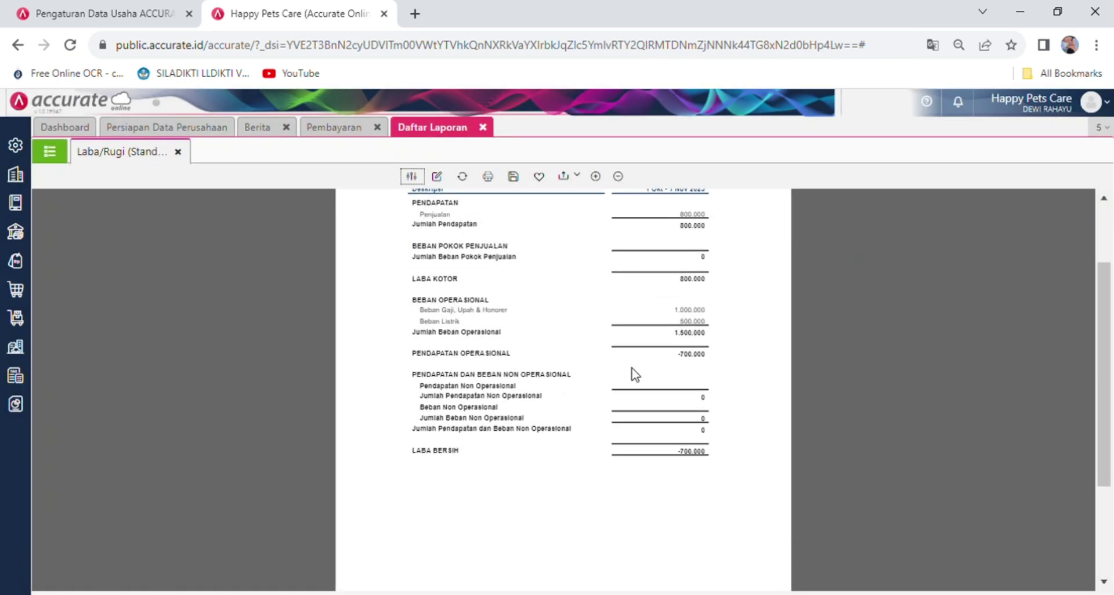
{"action": "scroll", "coordinate": [634, 373], "scroll_direction": "up", "scroll_amount": 2}
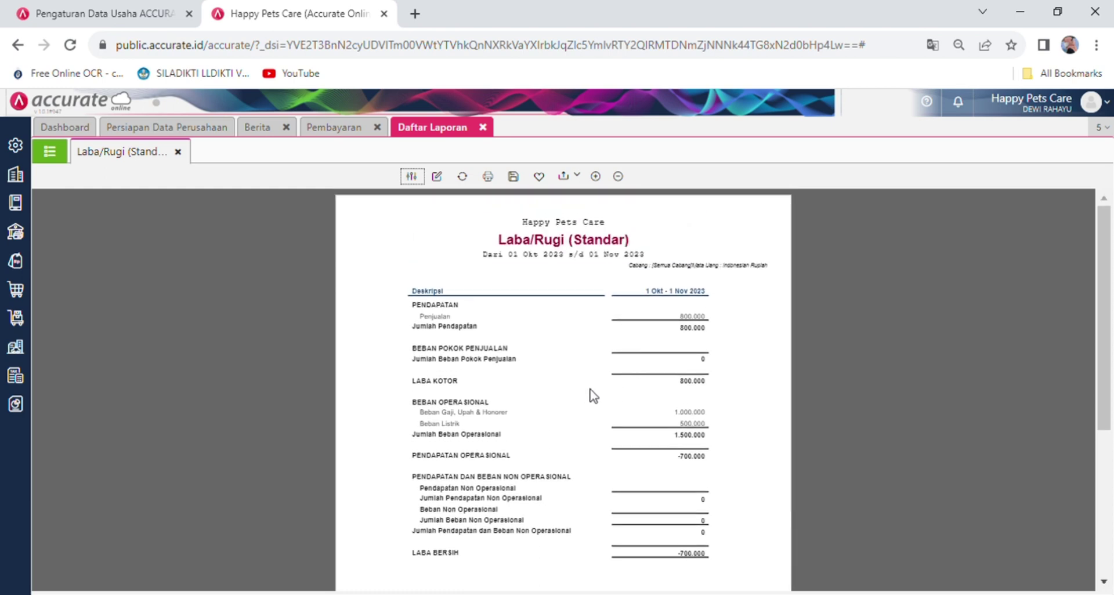
{"action": "scroll", "coordinate": [667, 406], "scroll_direction": "down", "scroll_amount": 2}
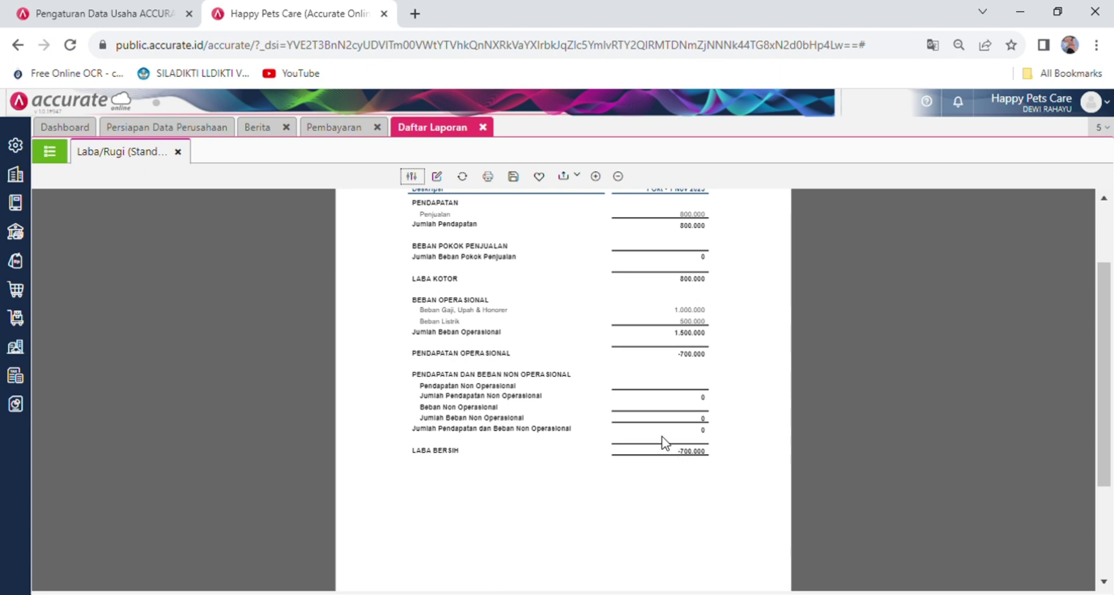
{"action": "scroll", "coordinate": [572, 367], "scroll_direction": "up", "scroll_amount": 3}
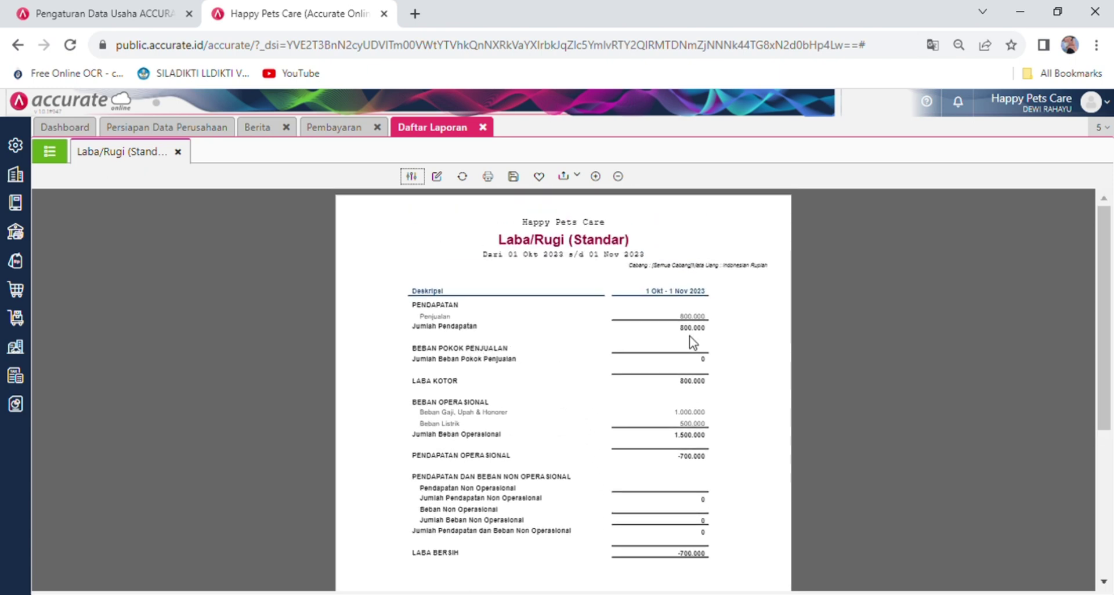
{"action": "scroll", "coordinate": [692, 342], "scroll_direction": "down", "scroll_amount": 2}
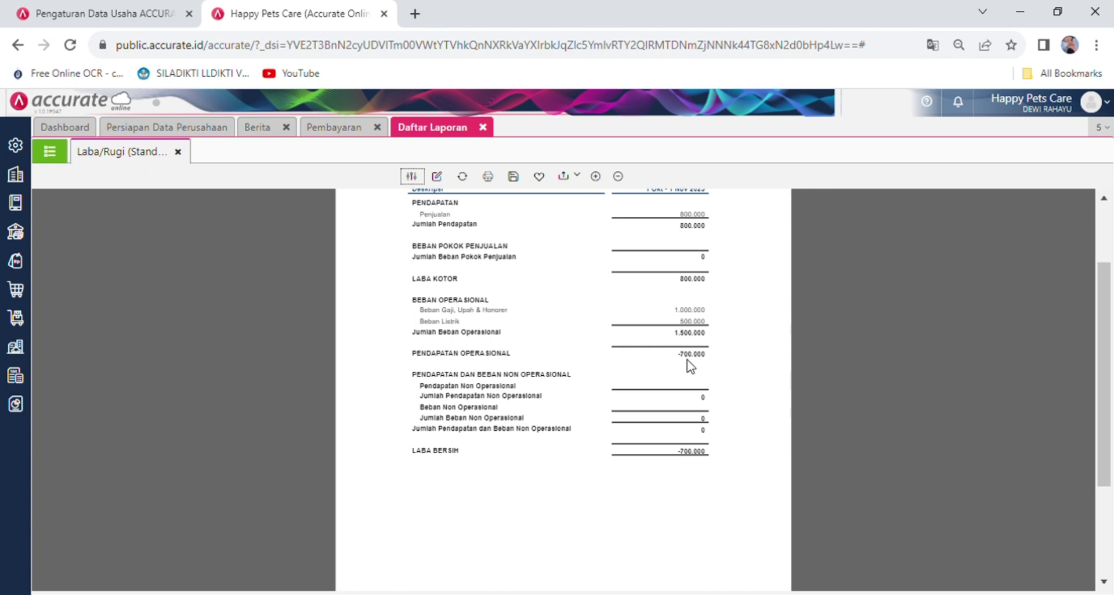
{"action": "scroll", "coordinate": [653, 378], "scroll_direction": "down", "scroll_amount": 2}
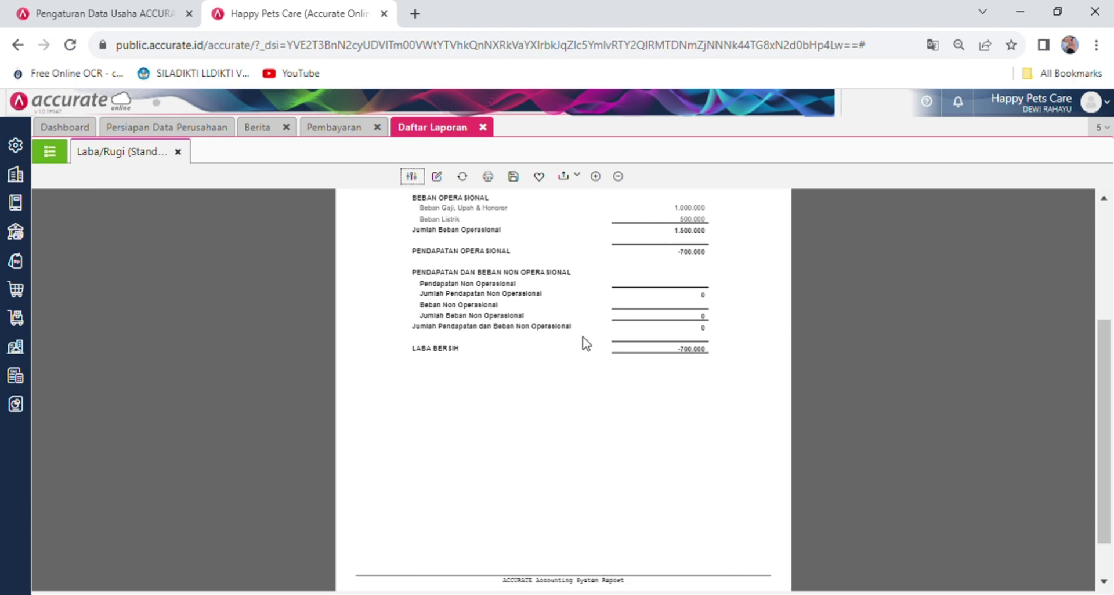
{"action": "scroll", "coordinate": [586, 343], "scroll_direction": "up", "scroll_amount": 4}
{"action": "scroll", "coordinate": [586, 344], "scroll_direction": "down", "scroll_amount": 2}
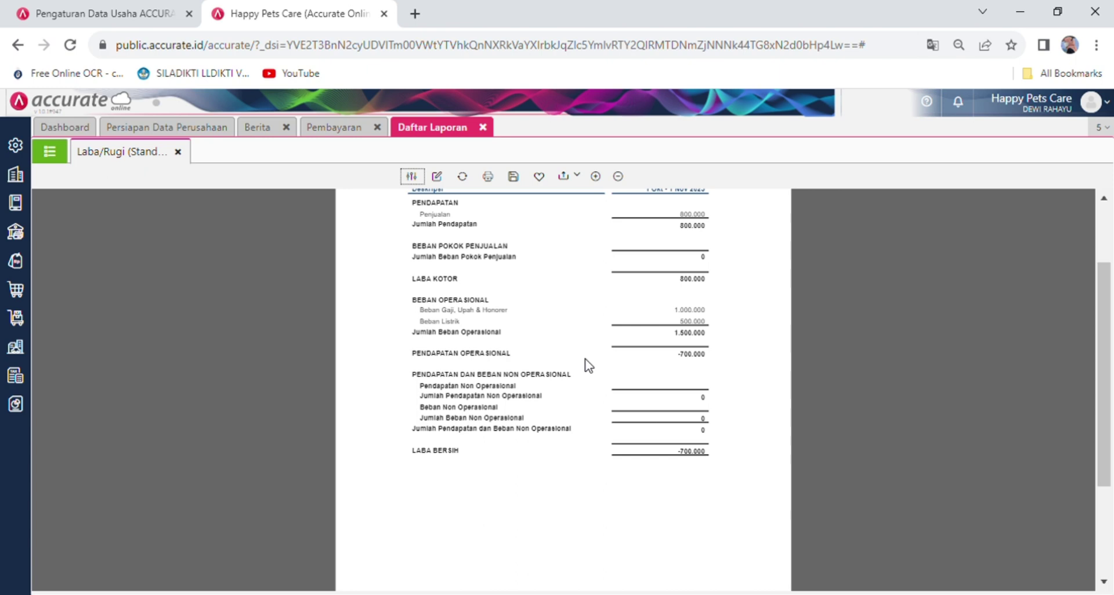
{"action": "scroll", "coordinate": [589, 365], "scroll_direction": "up", "scroll_amount": 2}
{"action": "scroll", "coordinate": [588, 365], "scroll_direction": "down", "scroll_amount": 2}
{"action": "scroll", "coordinate": [589, 365], "scroll_direction": "up", "scroll_amount": 2}
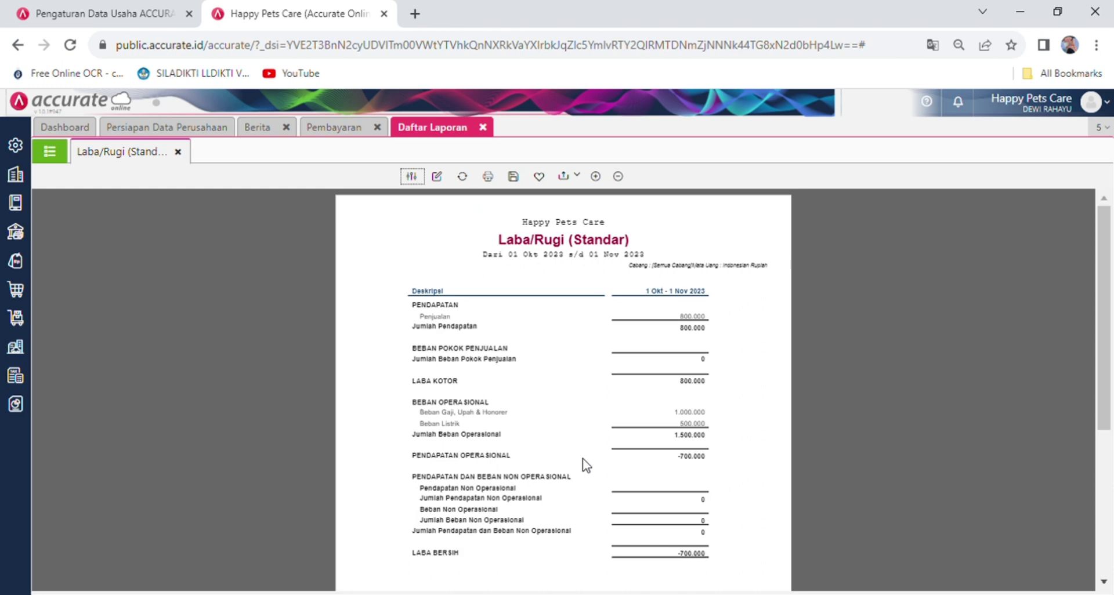
{"action": "scroll", "coordinate": [644, 418], "scroll_direction": "down", "scroll_amount": 2}
{"action": "scroll", "coordinate": [658, 359], "scroll_direction": "up", "scroll_amount": 2}
{"action": "scroll", "coordinate": [662, 413], "scroll_direction": "down", "scroll_amount": 2}
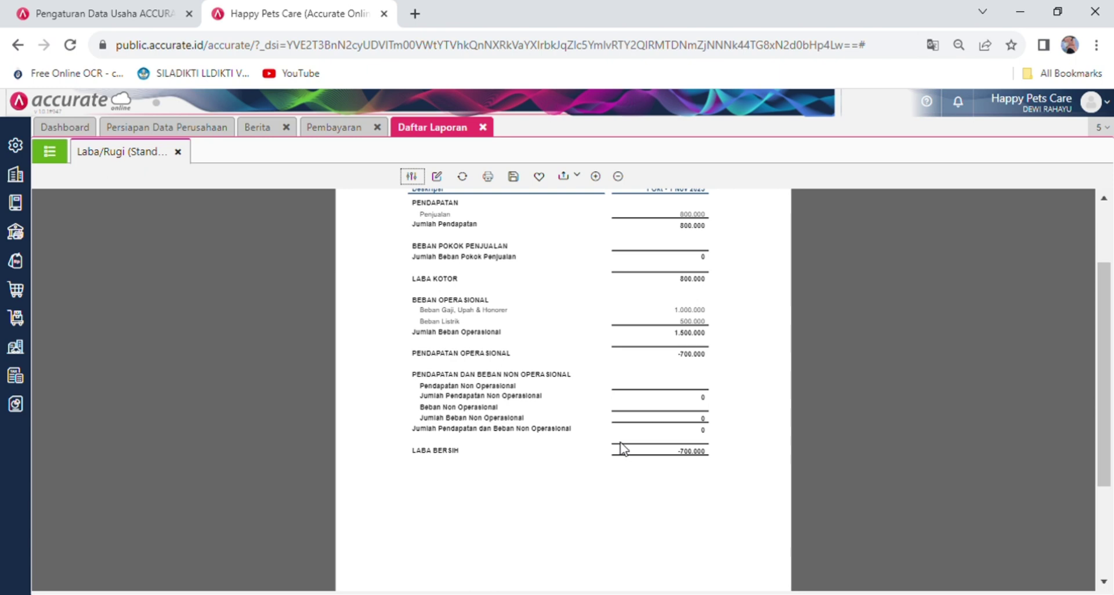
{"action": "scroll", "coordinate": [490, 345], "scroll_direction": "up", "scroll_amount": 2}
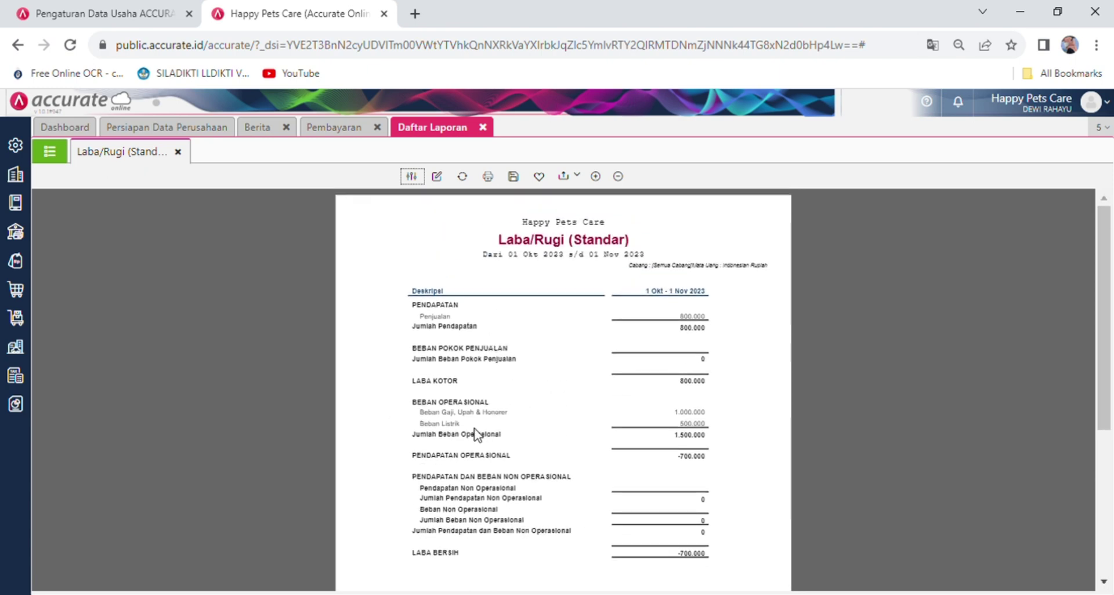
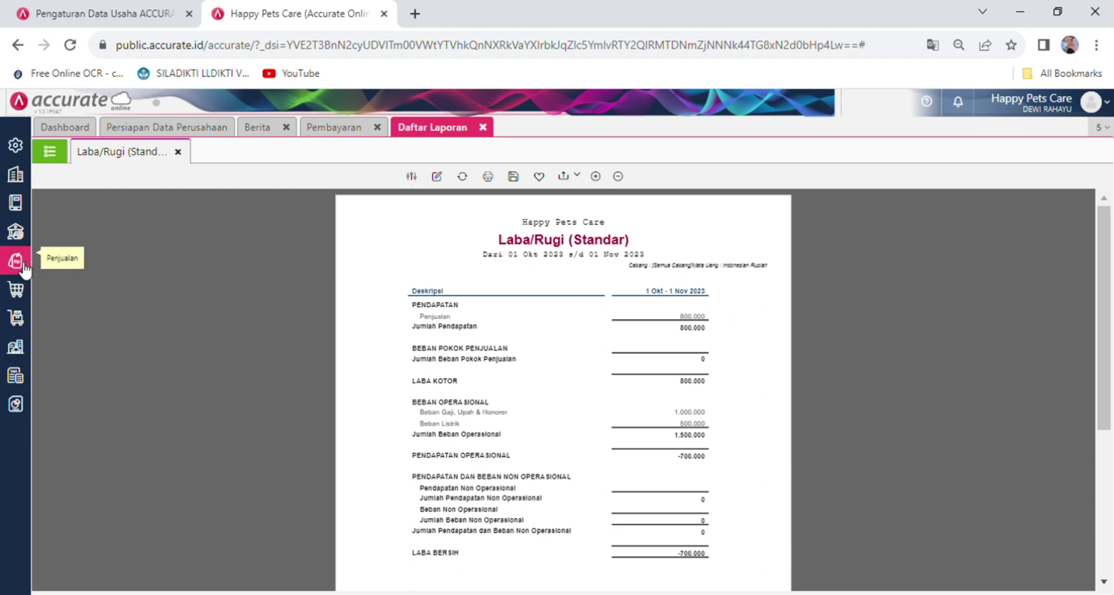
- Start a new Faktur Penjualan and save the customer's name as a new customer for it
{"action": "left_click", "coordinate": [24, 267]}
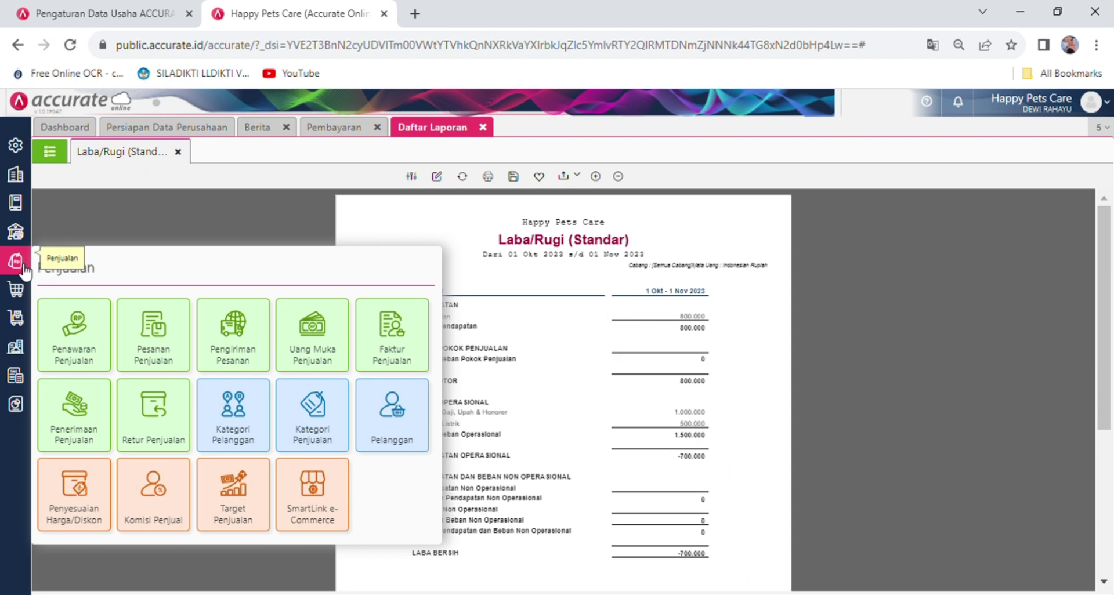
{"action": "left_click", "coordinate": [397, 348]}
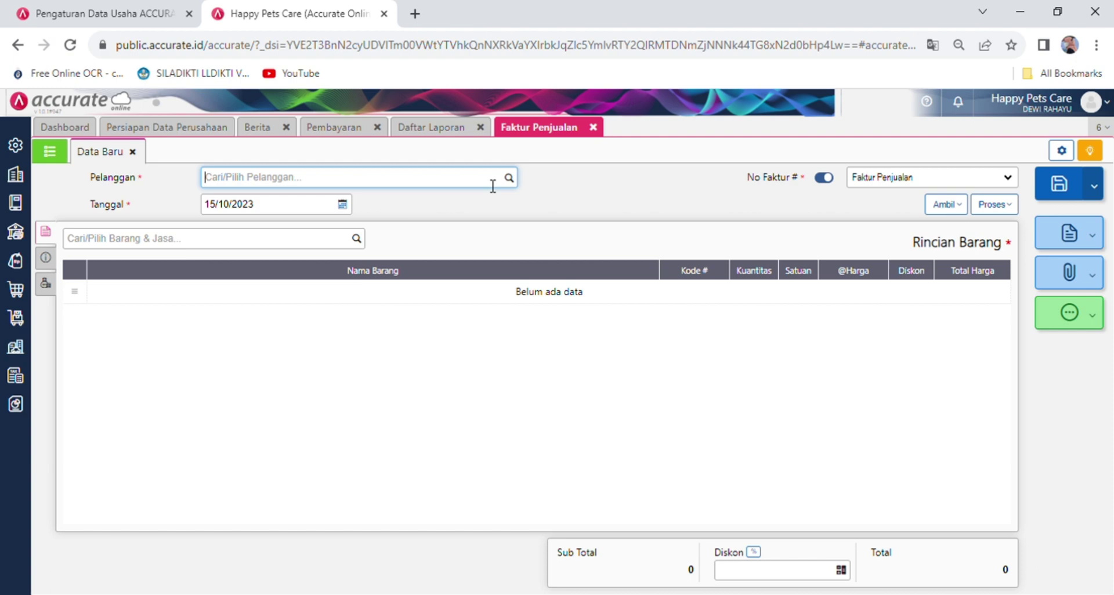
{"action": "type", "text": "De"}
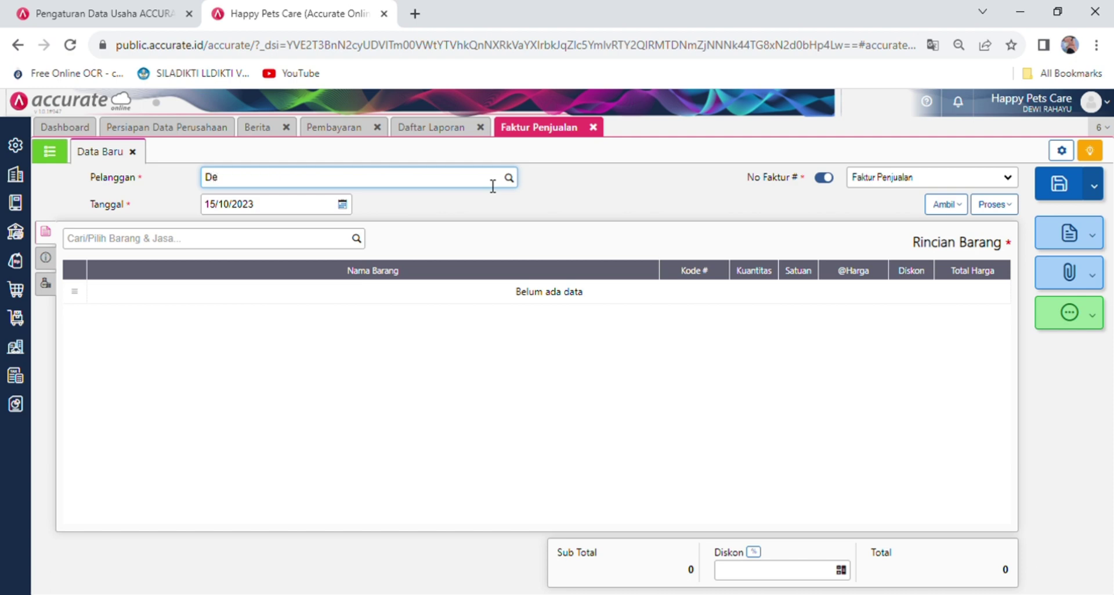
{"action": "type", "text": "vi"}
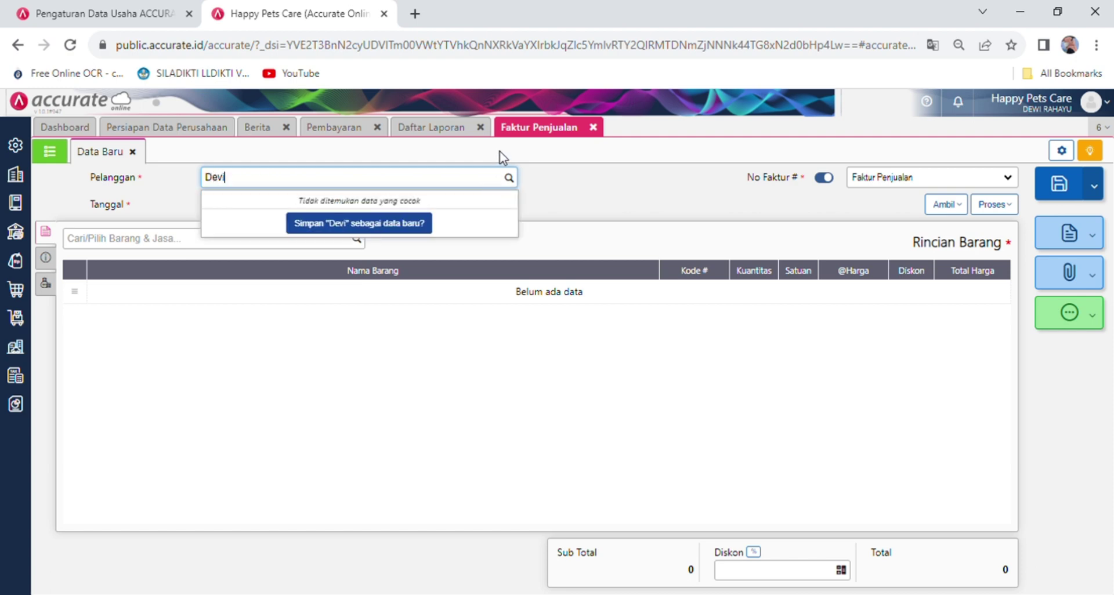
{"action": "left_click", "coordinate": [399, 230]}
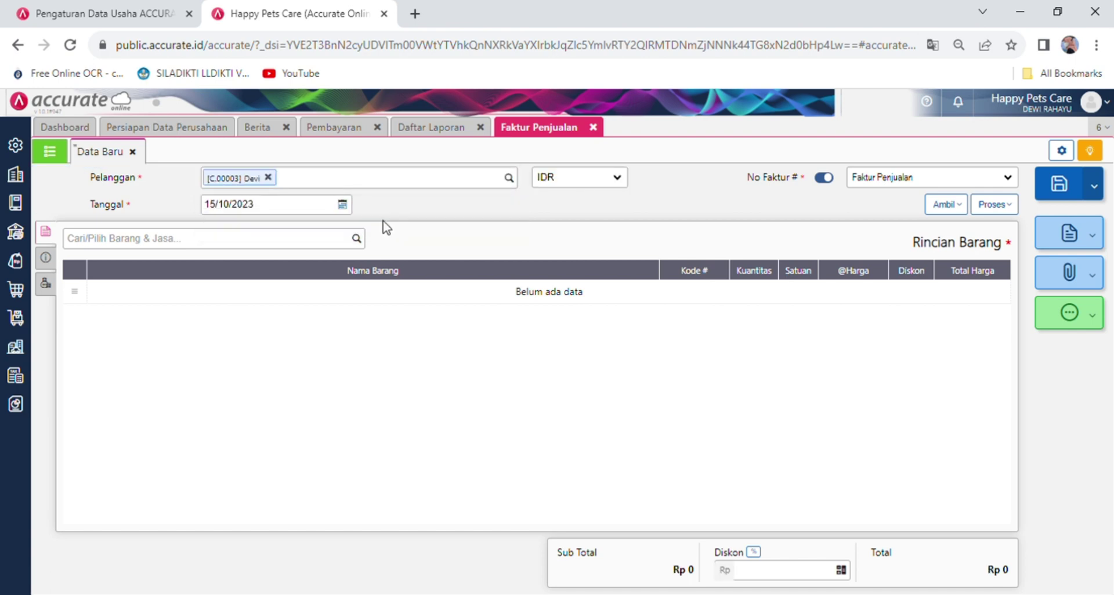
- Set the sales invoice date to 10/10/2023 and look through the available goods and services without choosing one
{"action": "left_click", "coordinate": [348, 204]}
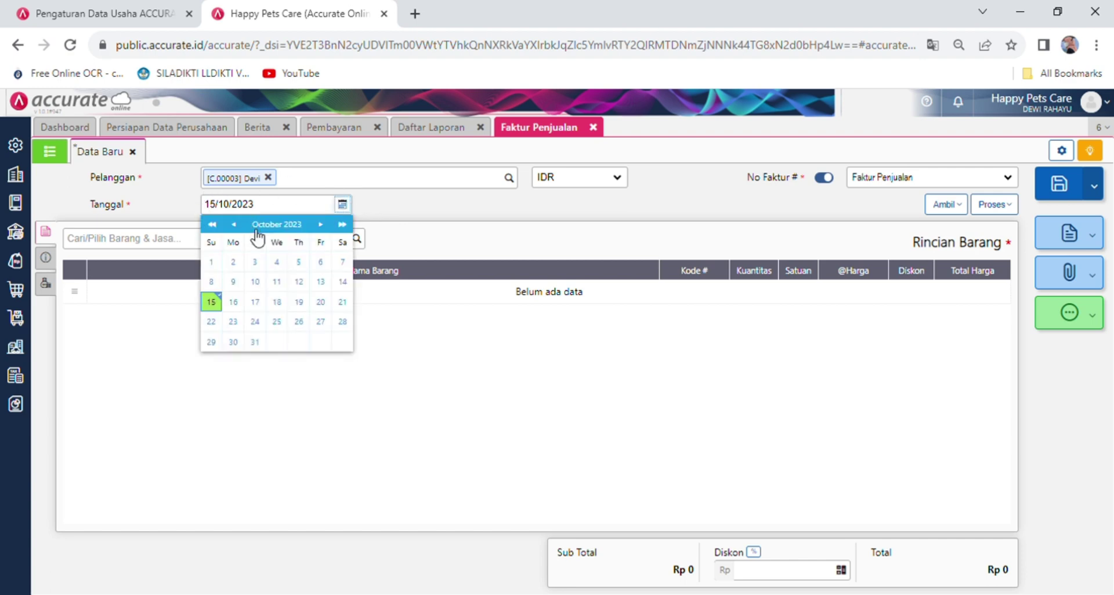
{"action": "left_click", "coordinate": [257, 283]}
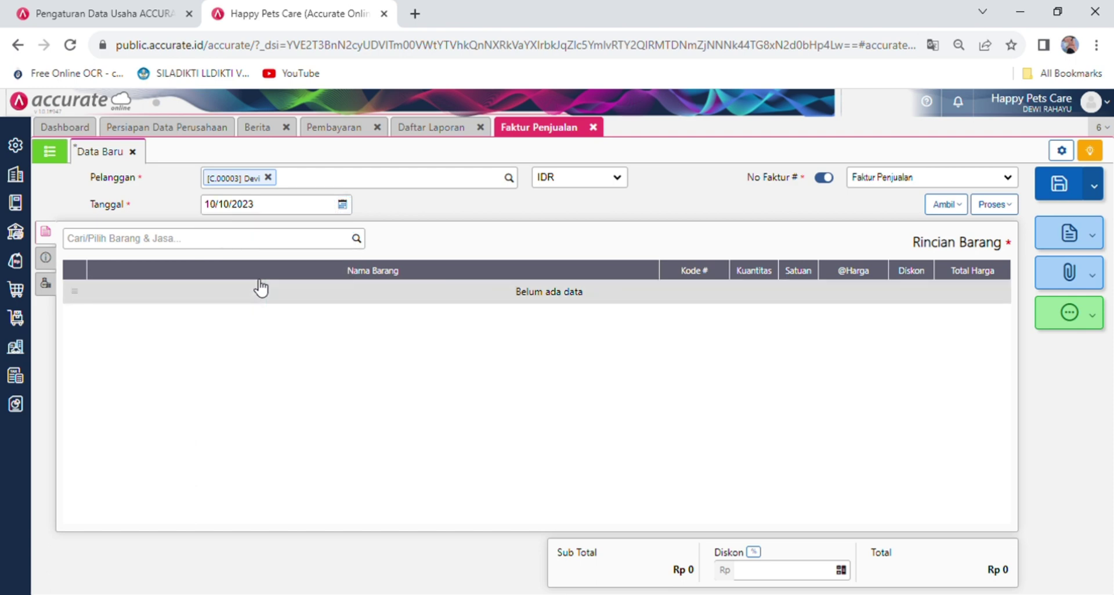
{"action": "left_click", "coordinate": [356, 238]}
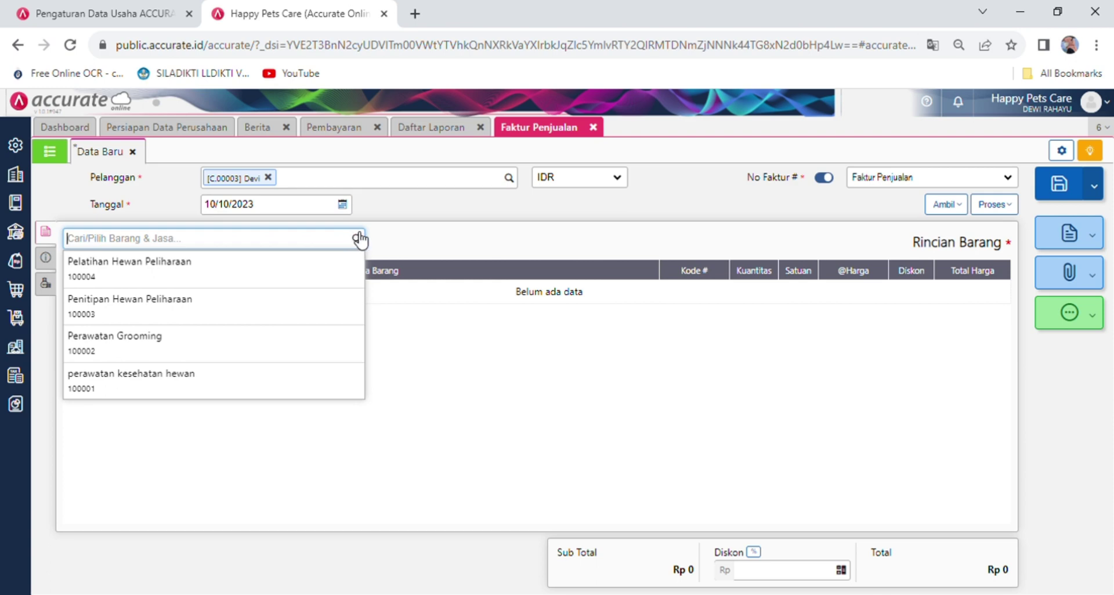
{"action": "left_click", "coordinate": [404, 215]}
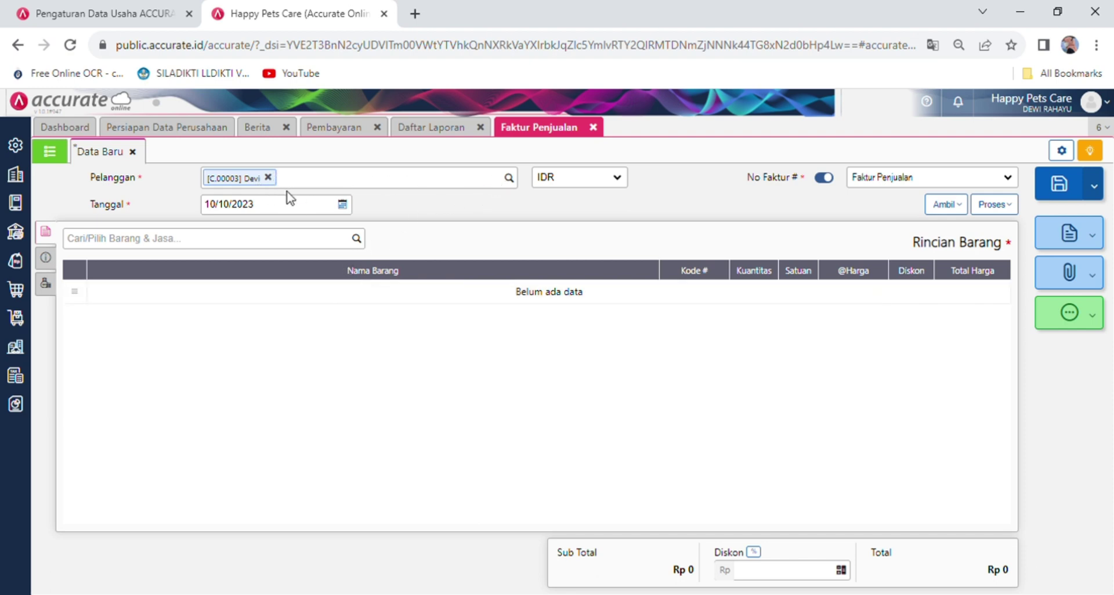
- Clear the sales invoice's customer and choose the same saved customer again by searching for the customer's name
{"action": "left_click", "coordinate": [269, 178]}
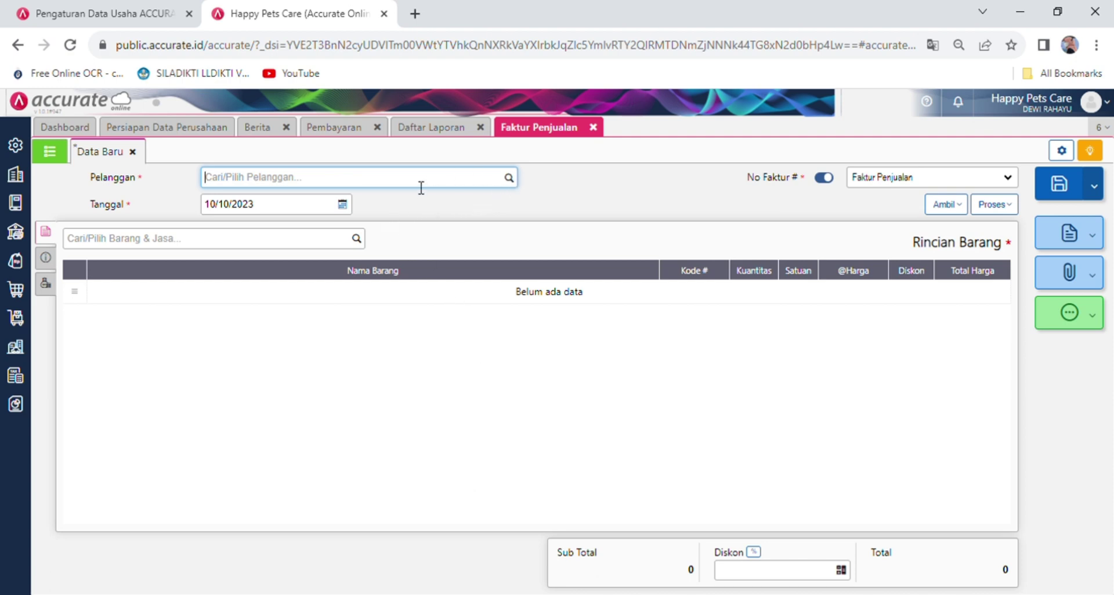
{"action": "type", "text": "D"}
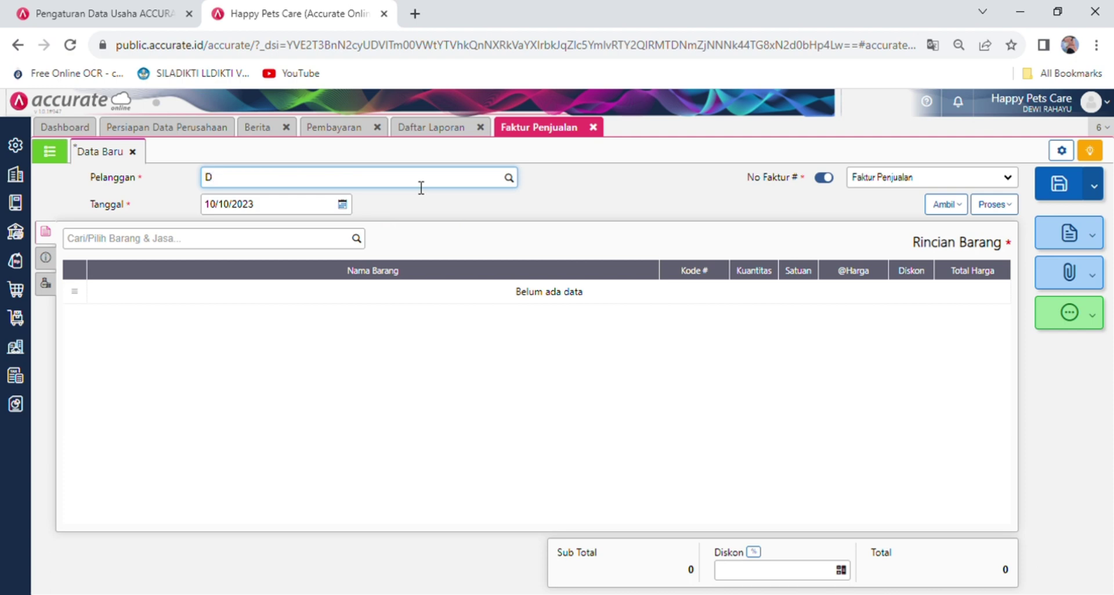
{"action": "type", "text": "evi"}
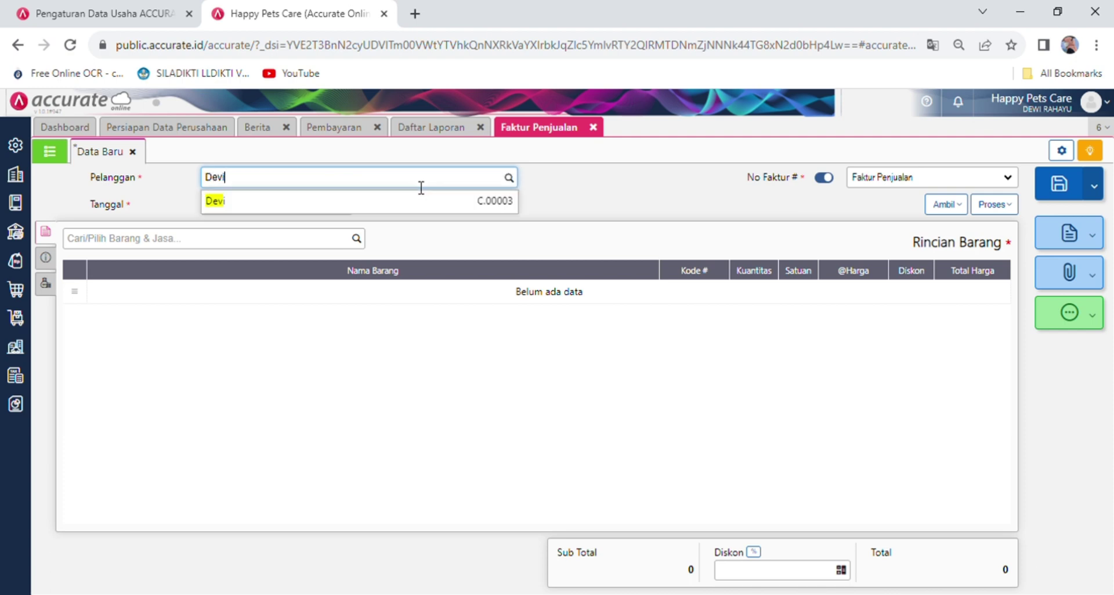
{"action": "left_click", "coordinate": [476, 207]}
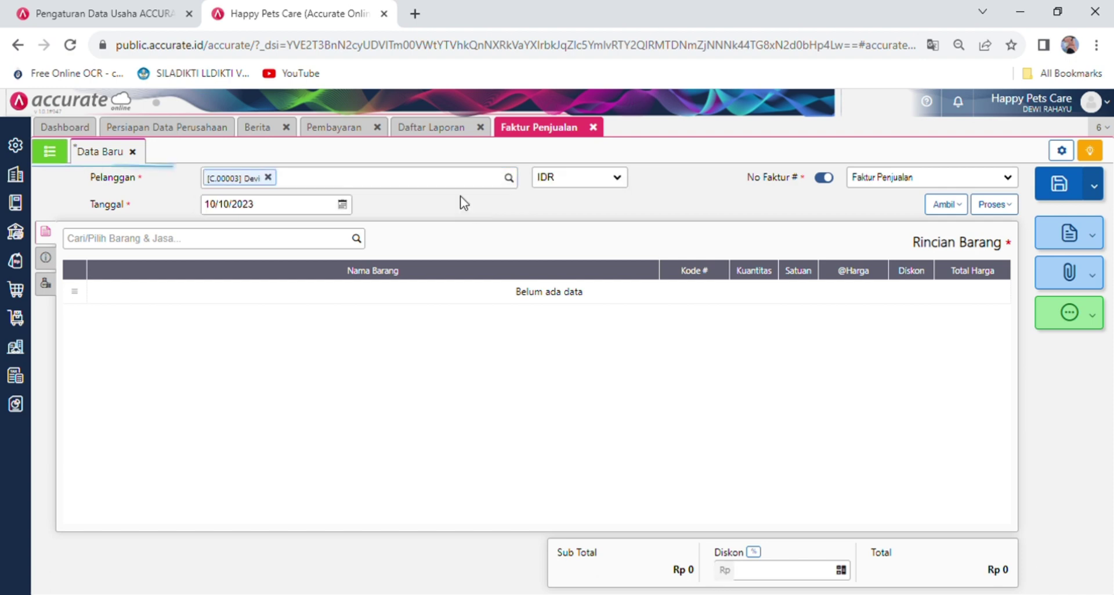
- Date the sales invoice 10/10/2023 and enter Pelatihan Hewan Peliharaan as its item, with quantity 2 at a unit price of Rp 500.000
{"action": "left_click", "coordinate": [343, 204]}
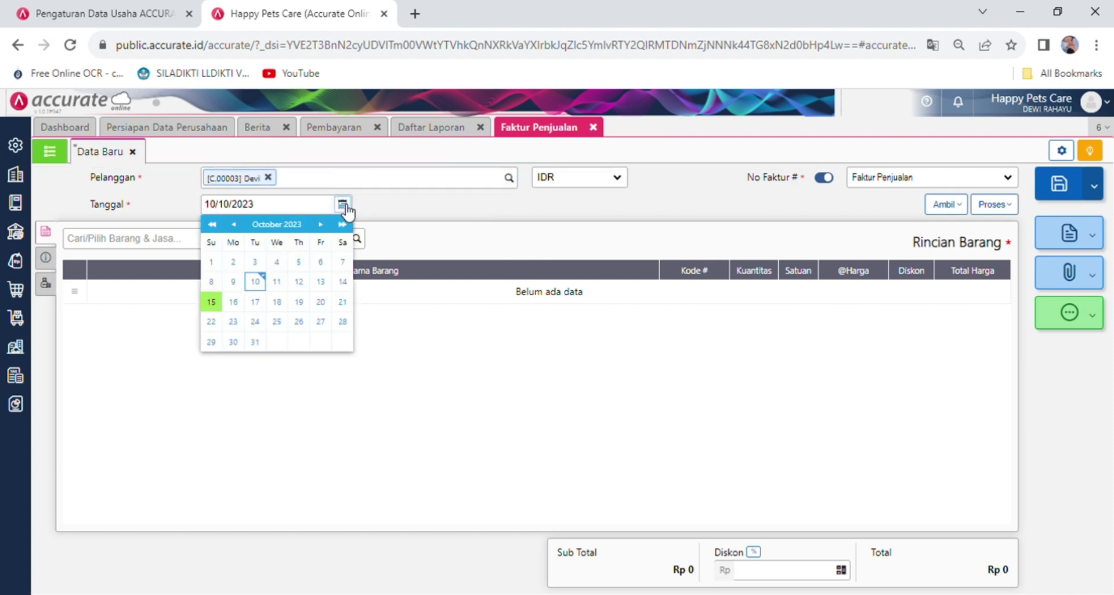
{"action": "left_click", "coordinate": [255, 282]}
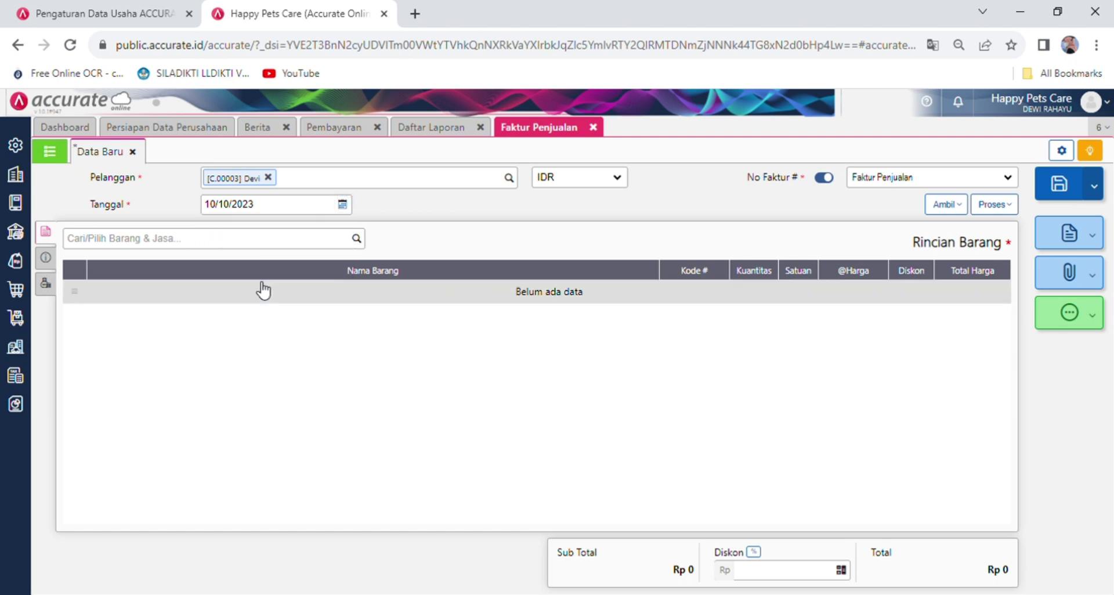
{"action": "left_click", "coordinate": [356, 238]}
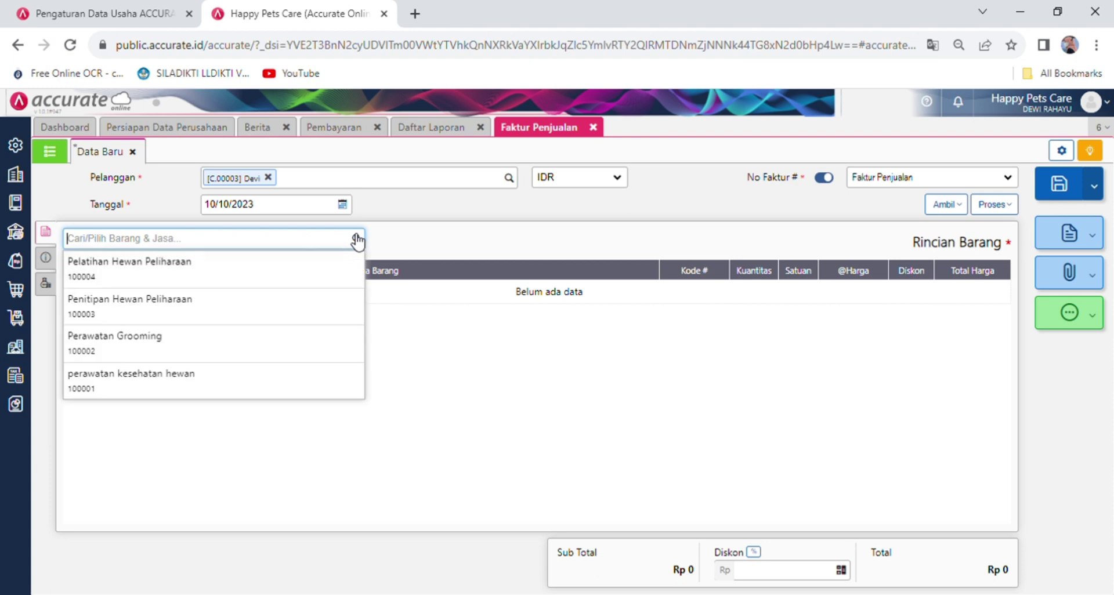
{"action": "left_click", "coordinate": [235, 277]}
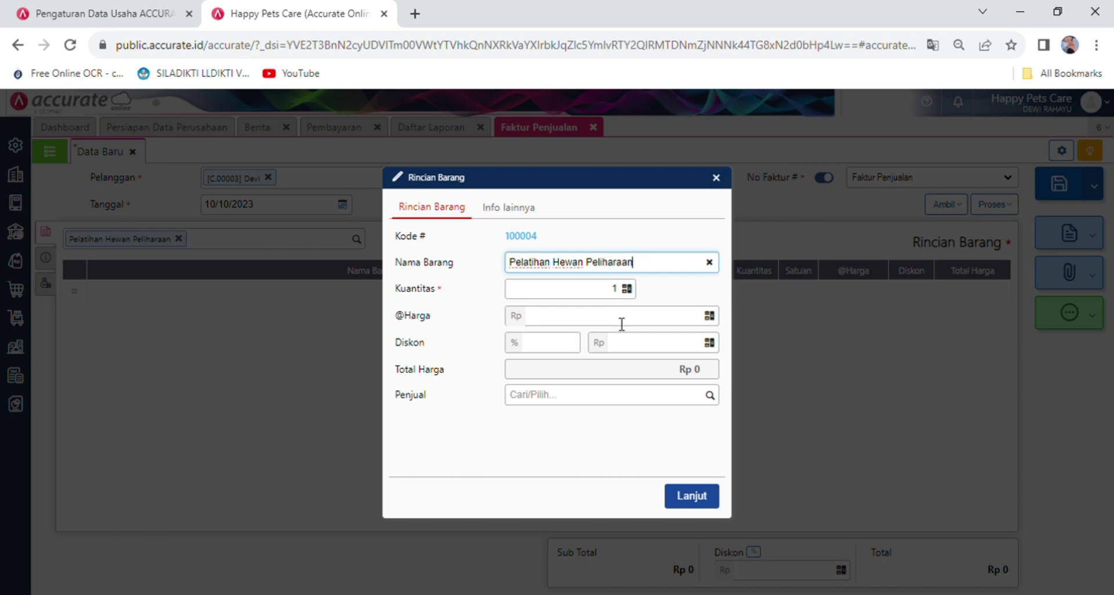
{"action": "left_click", "coordinate": [657, 322]}
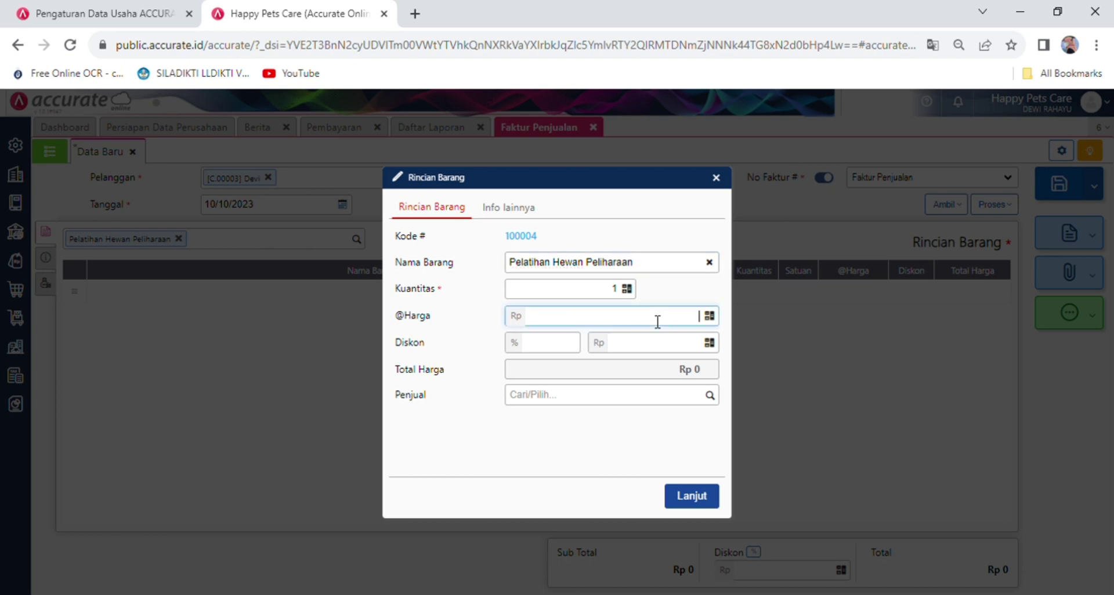
{"action": "type", "text": "500.000"}
{"action": "left_click", "coordinate": [625, 294]}
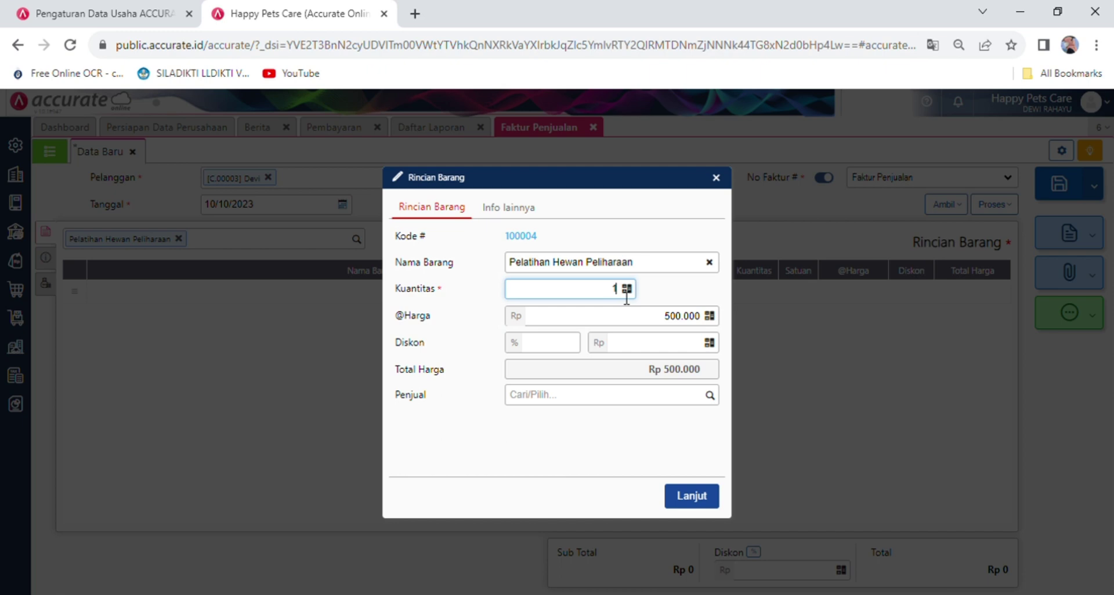
{"action": "left_click", "coordinate": [618, 441]}
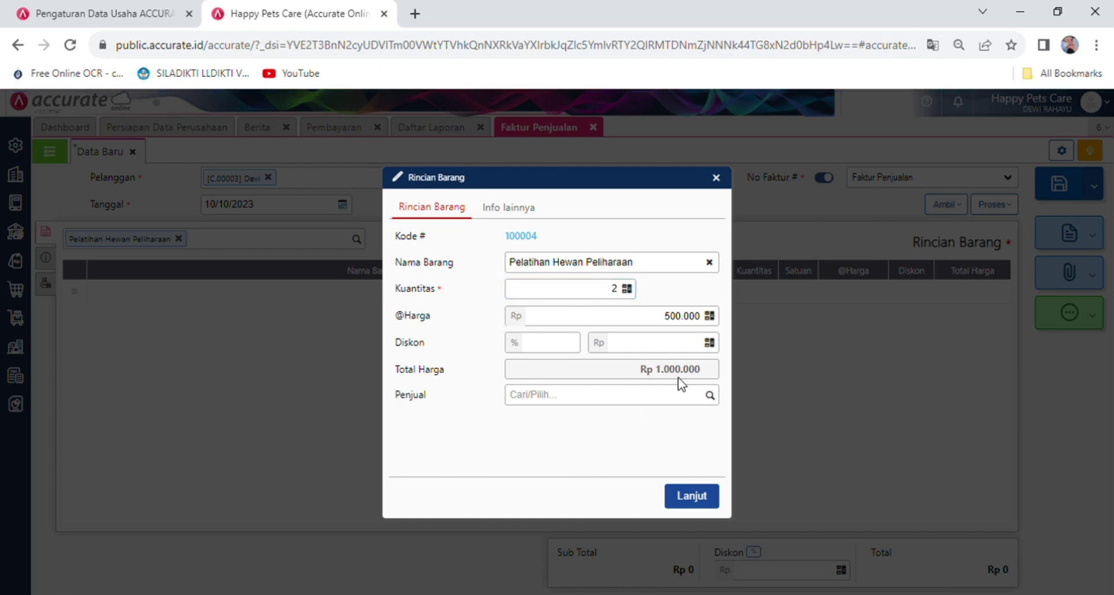
- Add the Keterangan "penjualan jasa pelatihan hewan peliharaan sebanyak 2 ekor sebesar 1.000.000" to the item and add the item to the invoice
{"action": "left_click", "coordinate": [513, 208]}
{"action": "left_click", "coordinate": [532, 247]}
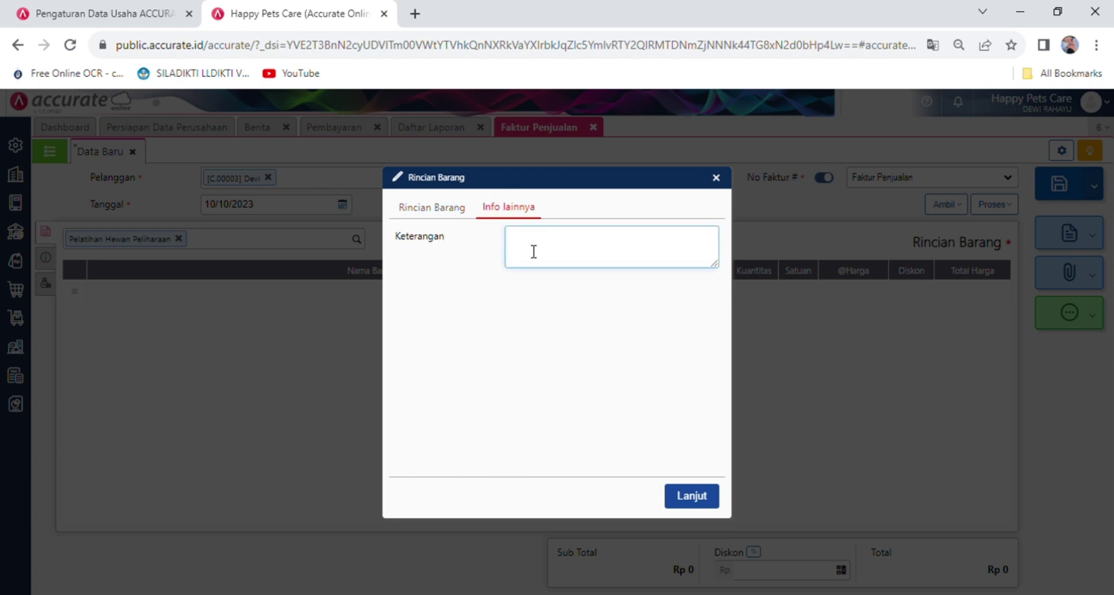
{"action": "type", "text": "penjuara"}
{"action": "type", "text": "a"}
{"action": "type", "text": "an jasa "}
{"action": "type", "text": "pelatihan "}
{"action": "type", "text": "hewan "}
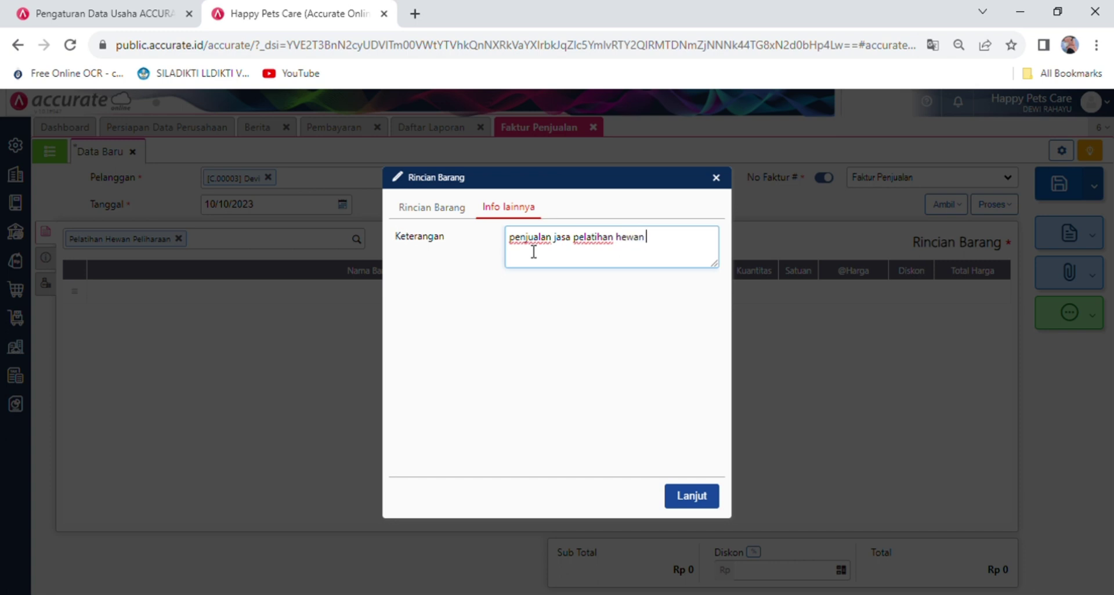
{"action": "type", "text": "peliharaan sebanyak 2 ekor"}
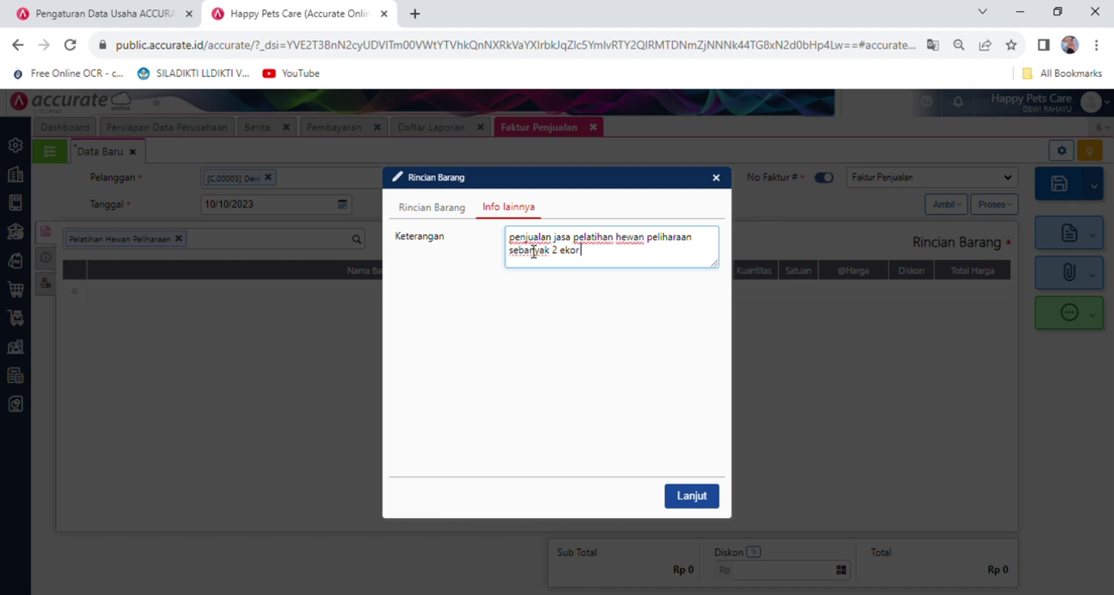
{"action": "type", "text": " sebesar "}
{"action": "type", "text": "R"}
{"action": "type", "text": "1."}
{"action": "type", "text": "000"}
{"action": "type", "text": ".000"}
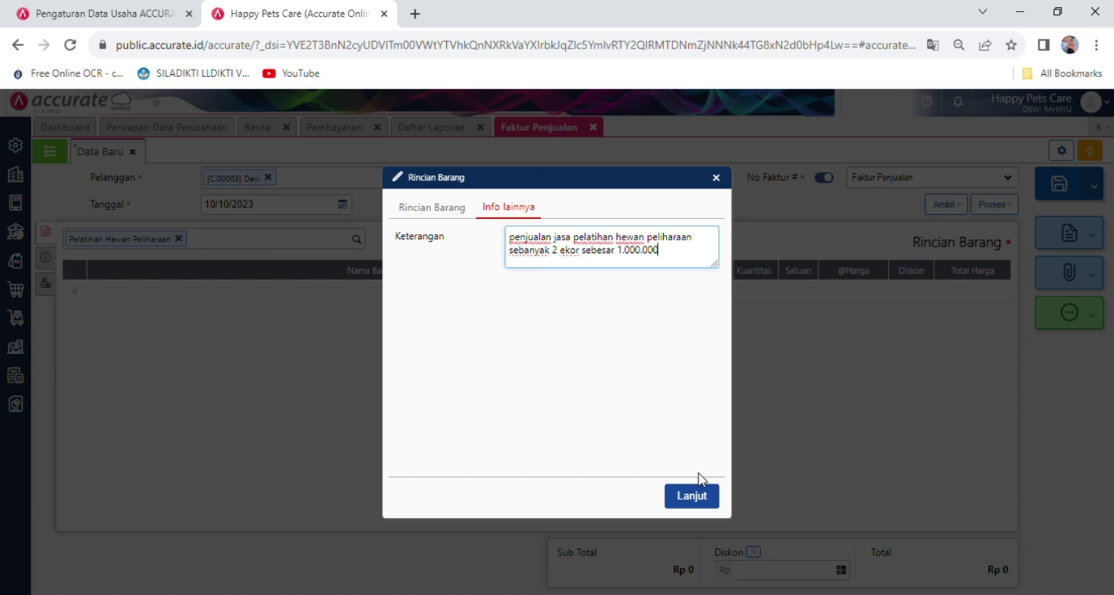
{"action": "left_click", "coordinate": [699, 497]}
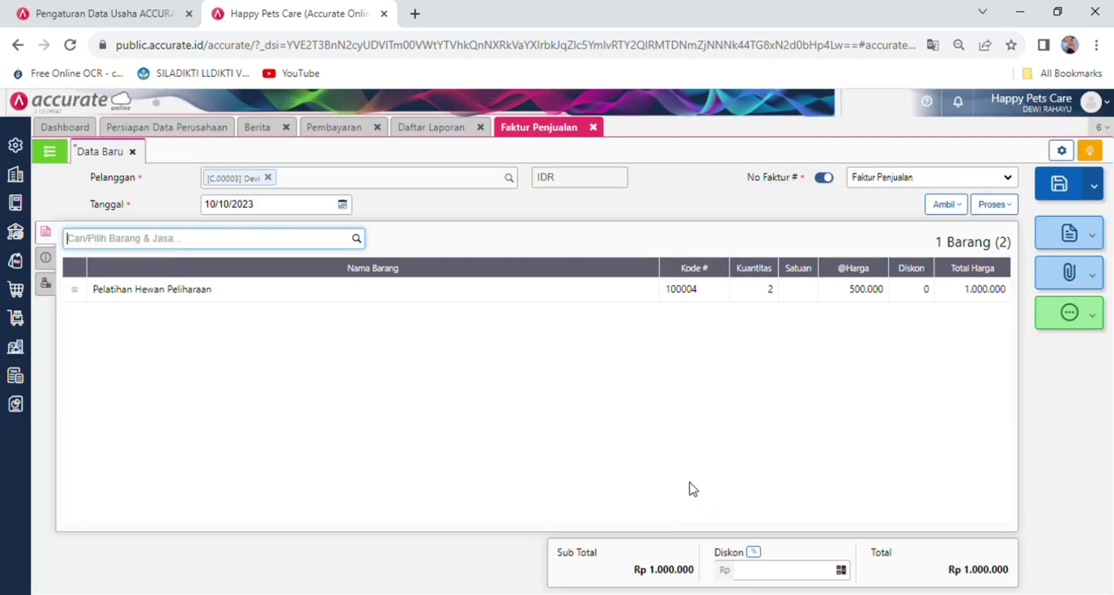
- Review the Pelatihan Hewan Peliharaan line's details without changing them and save the sales invoice
{"action": "left_click", "coordinate": [230, 303]}
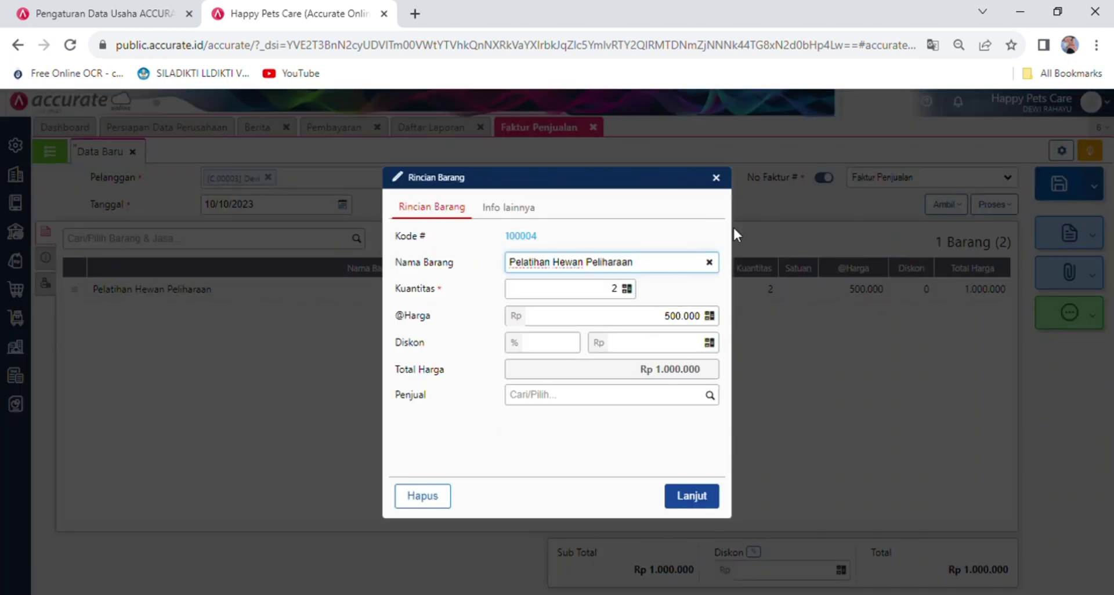
{"action": "left_click", "coordinate": [717, 179]}
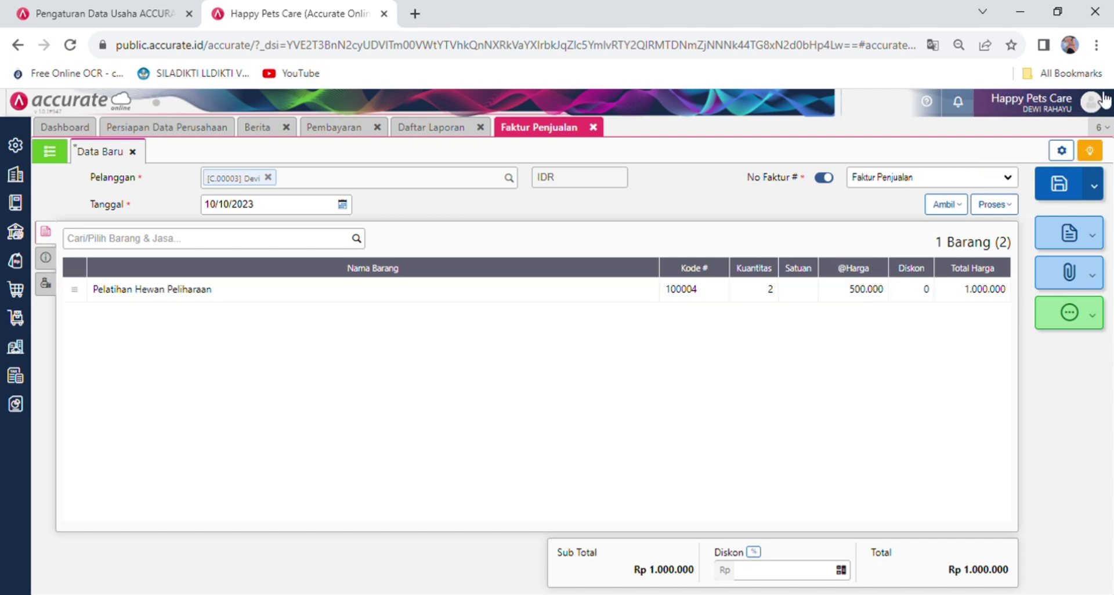
{"action": "left_click", "coordinate": [1059, 182]}
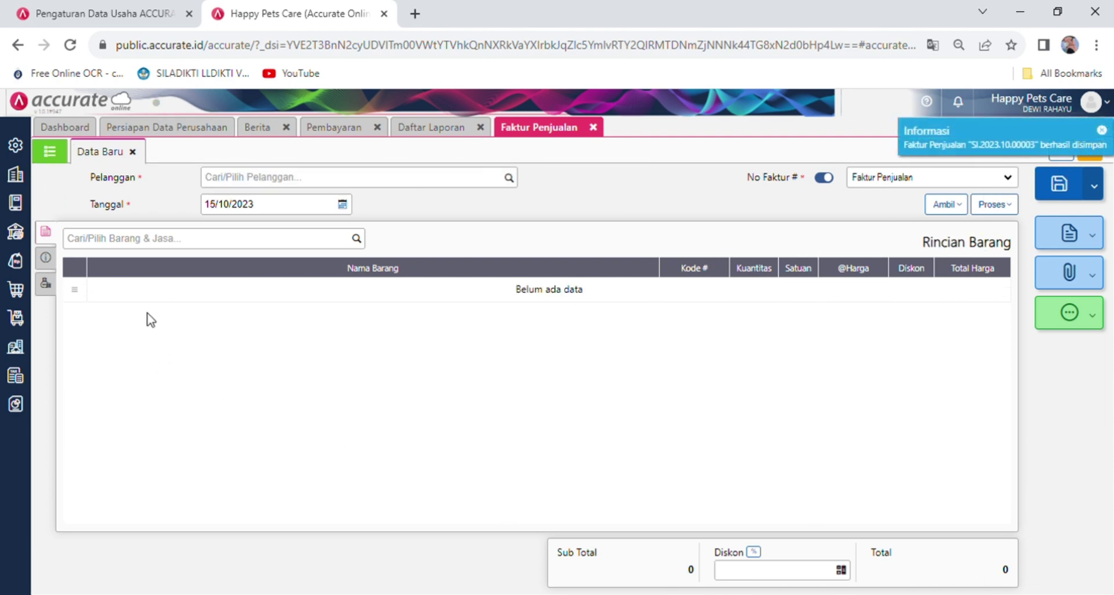
- Start a new Penerimaan Penjualan from the invoiced customer, received into the Bank account (110102) and dated 10/10/2023
{"action": "left_click", "coordinate": [22, 264]}
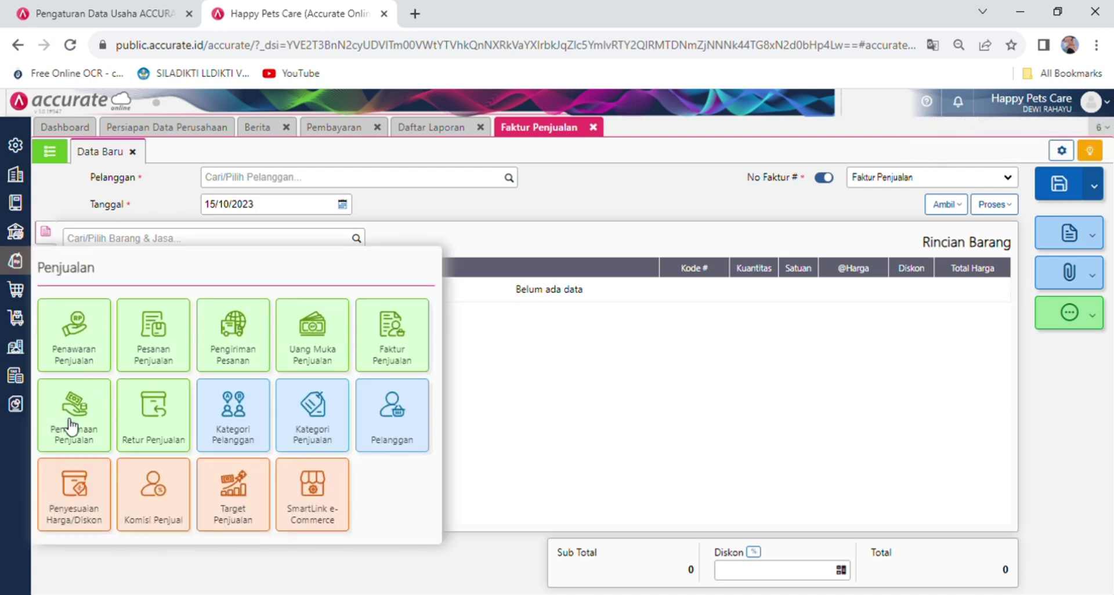
{"action": "left_click", "coordinate": [71, 428]}
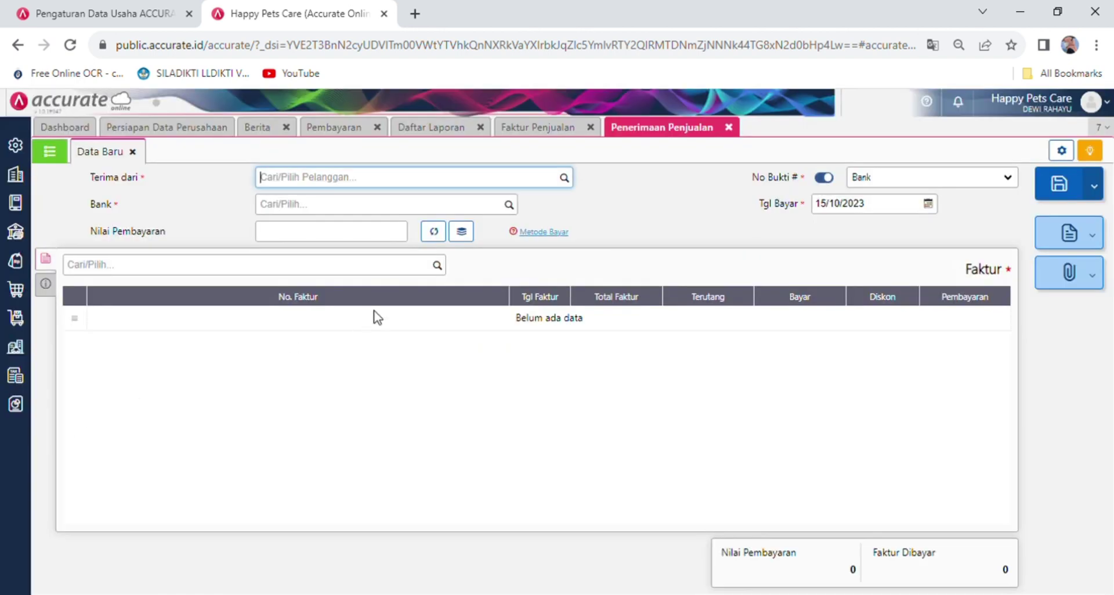
{"action": "left_click", "coordinate": [567, 180]}
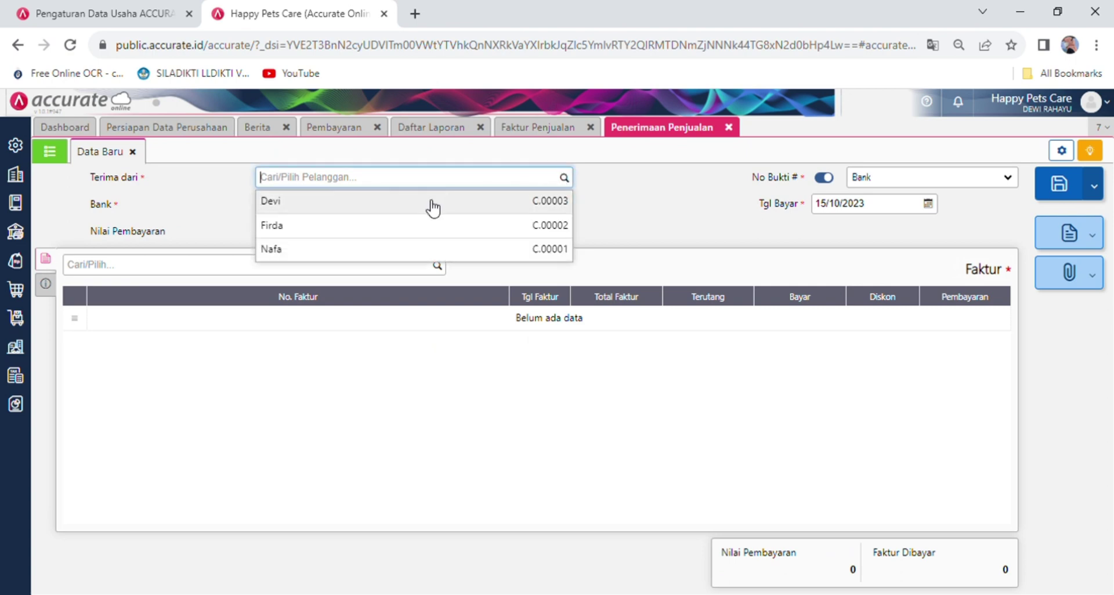
{"action": "left_click", "coordinate": [432, 203]}
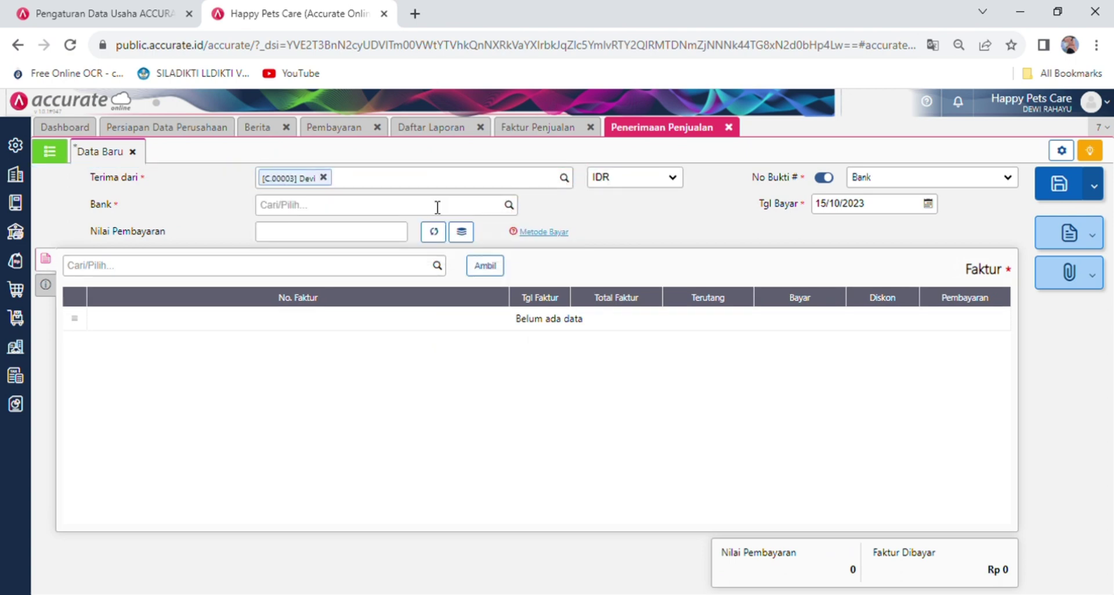
{"action": "left_click", "coordinate": [509, 205]}
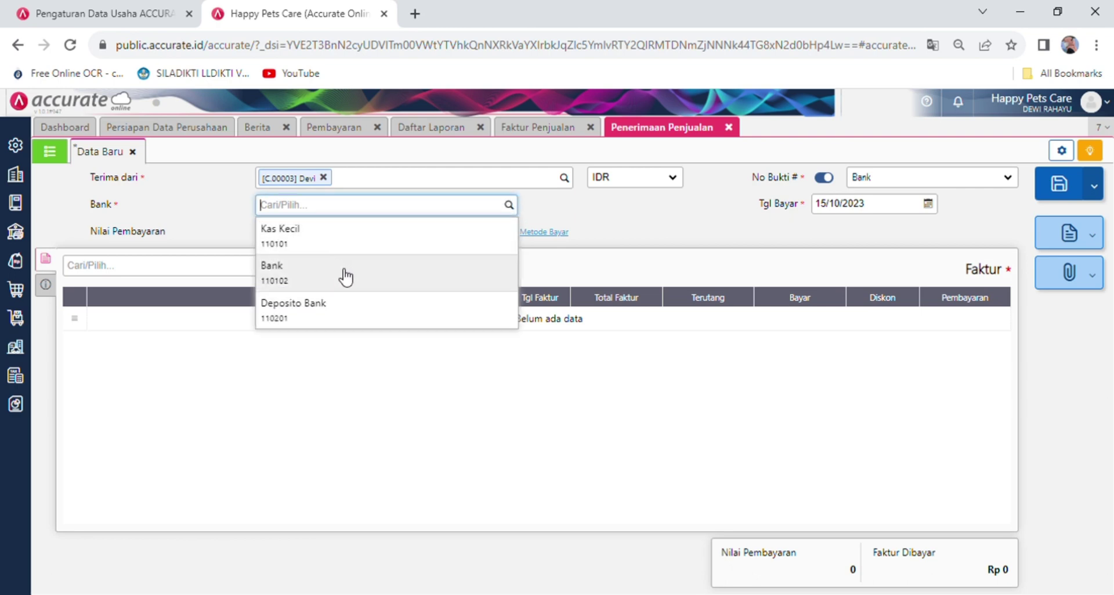
{"action": "left_click", "coordinate": [314, 278]}
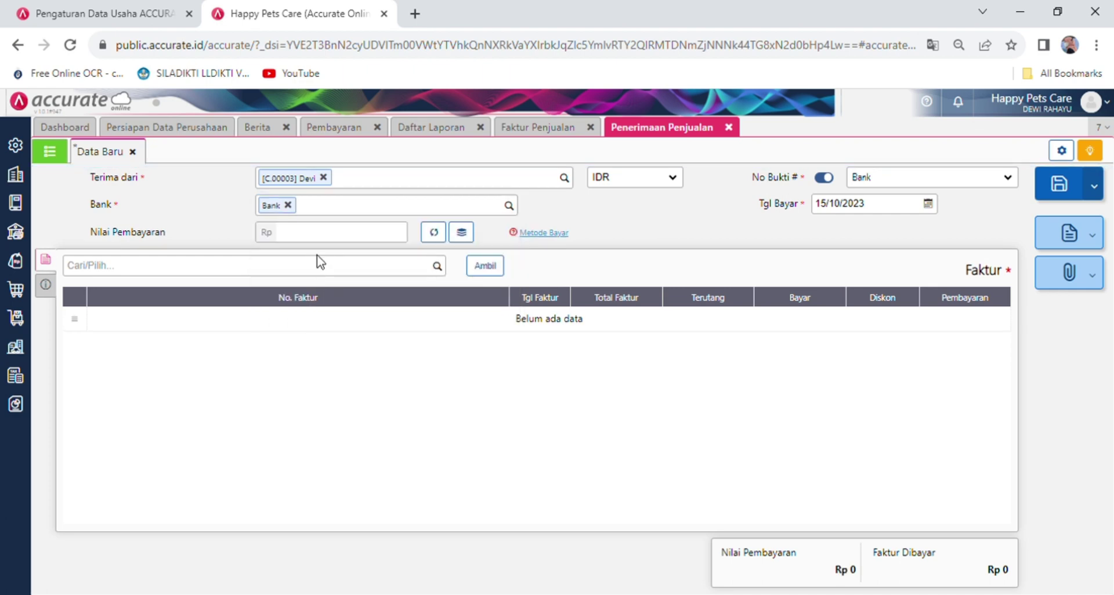
{"action": "left_click", "coordinate": [928, 204]}
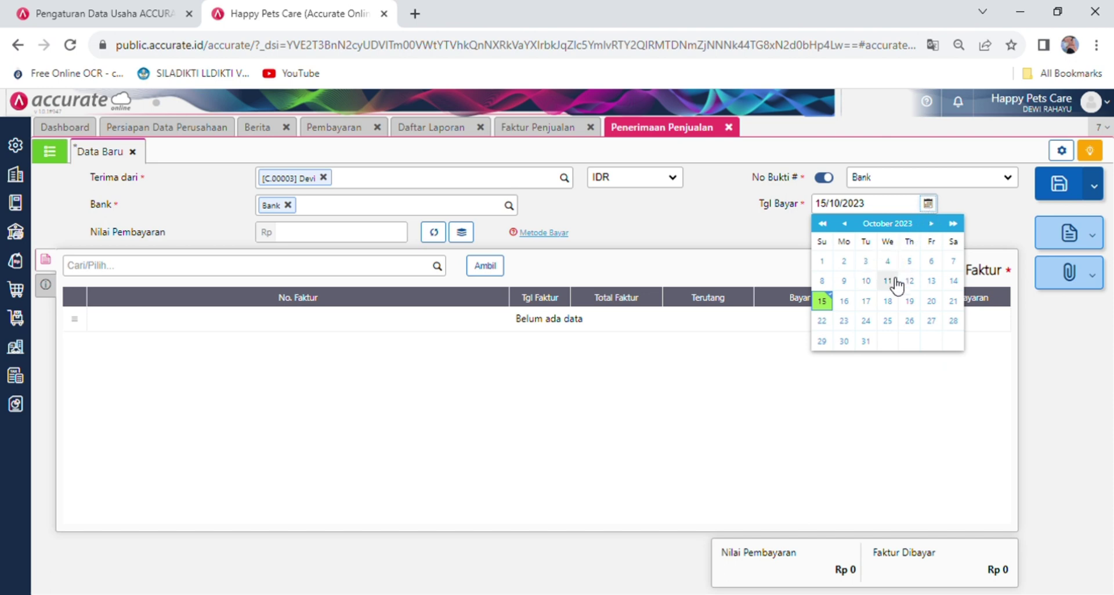
{"action": "left_click", "coordinate": [867, 282]}
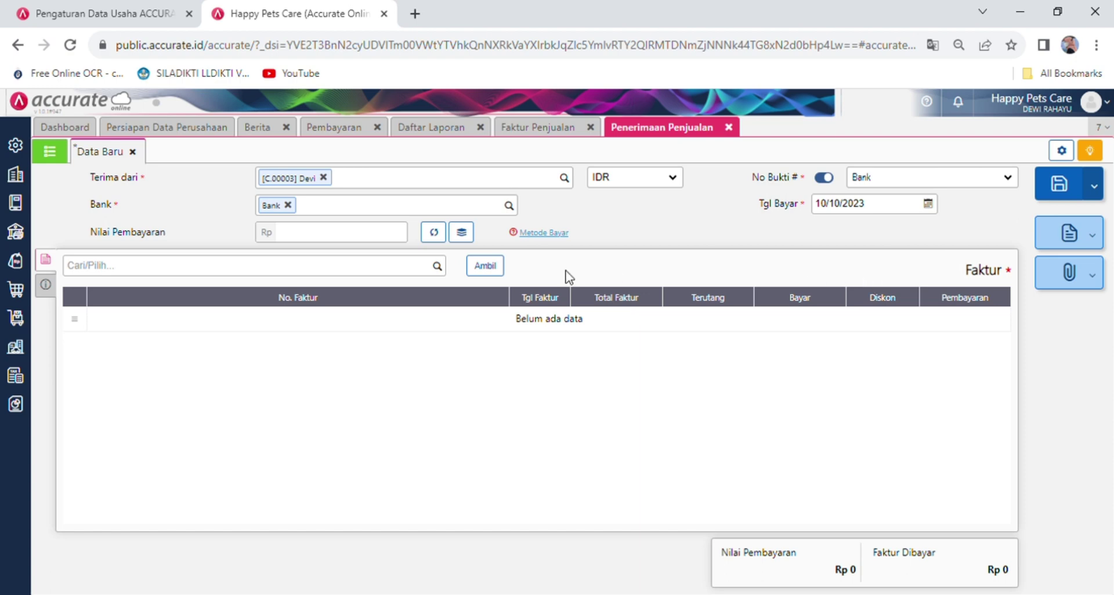
- Apply the receipt to the customer's 10/10/2023 invoice for Rp 1.000.000, calculate the Nilai Pembayaran from it, and save the receipt
{"action": "left_click", "coordinate": [437, 268]}
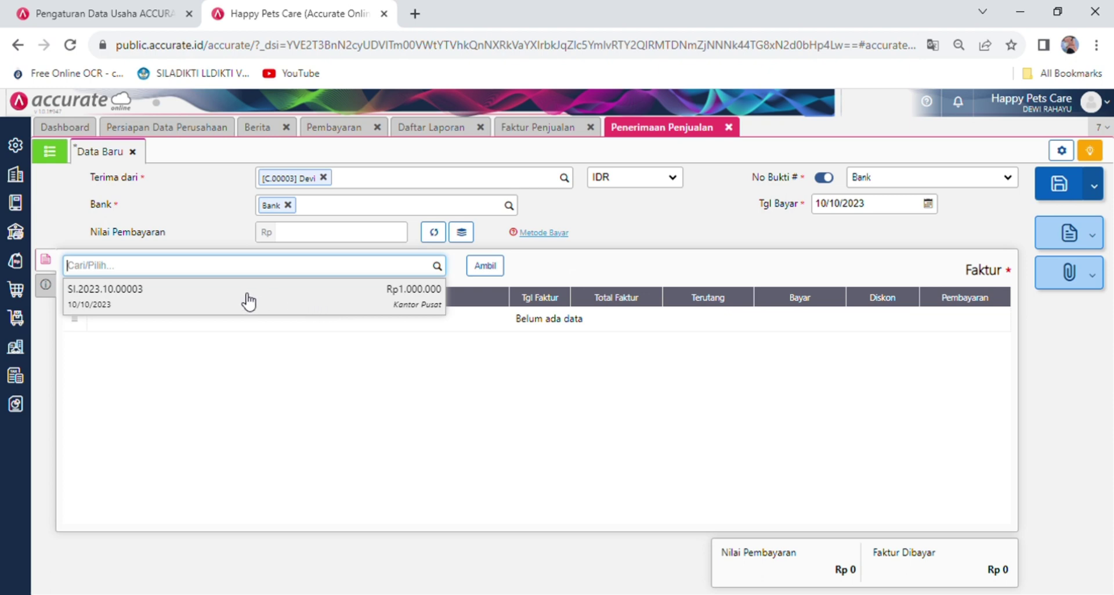
{"action": "left_click", "coordinate": [160, 304]}
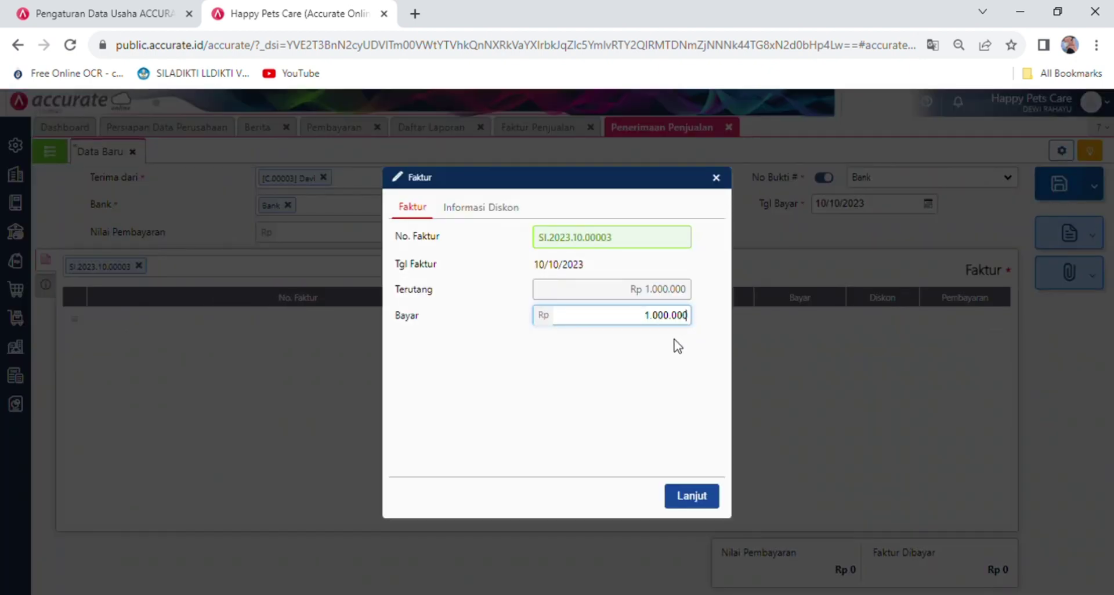
{"action": "left_click", "coordinate": [696, 494]}
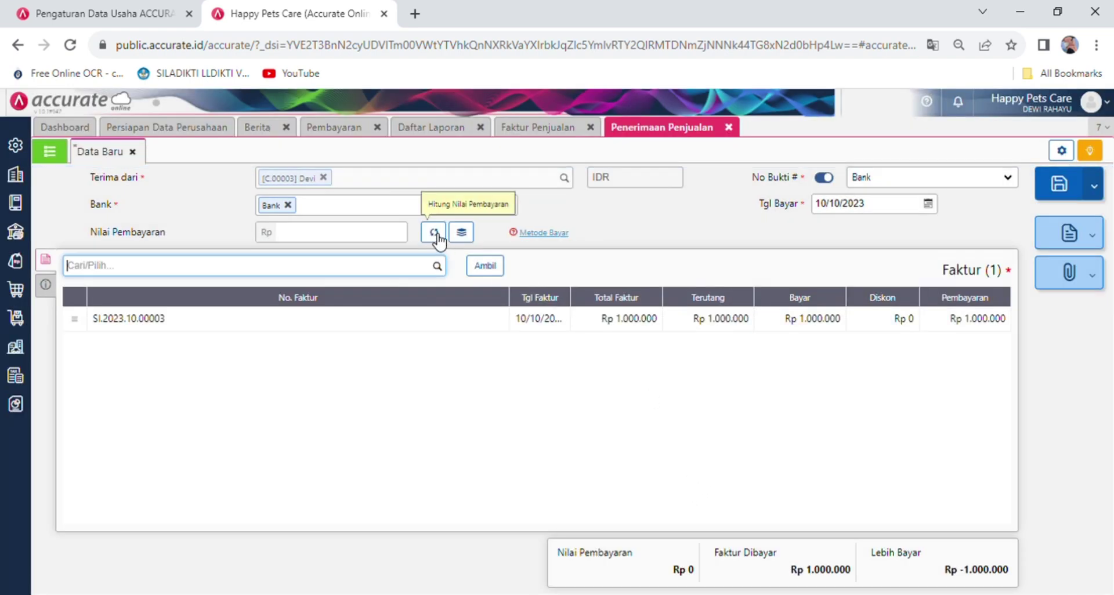
{"action": "left_click", "coordinate": [437, 233]}
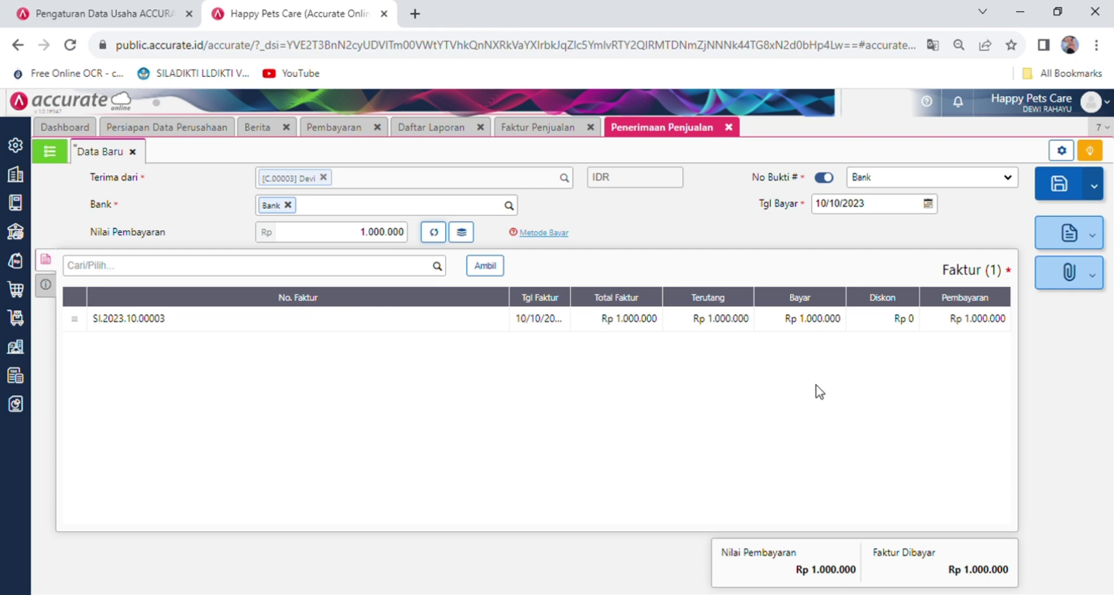
{"action": "left_click", "coordinate": [1058, 191]}
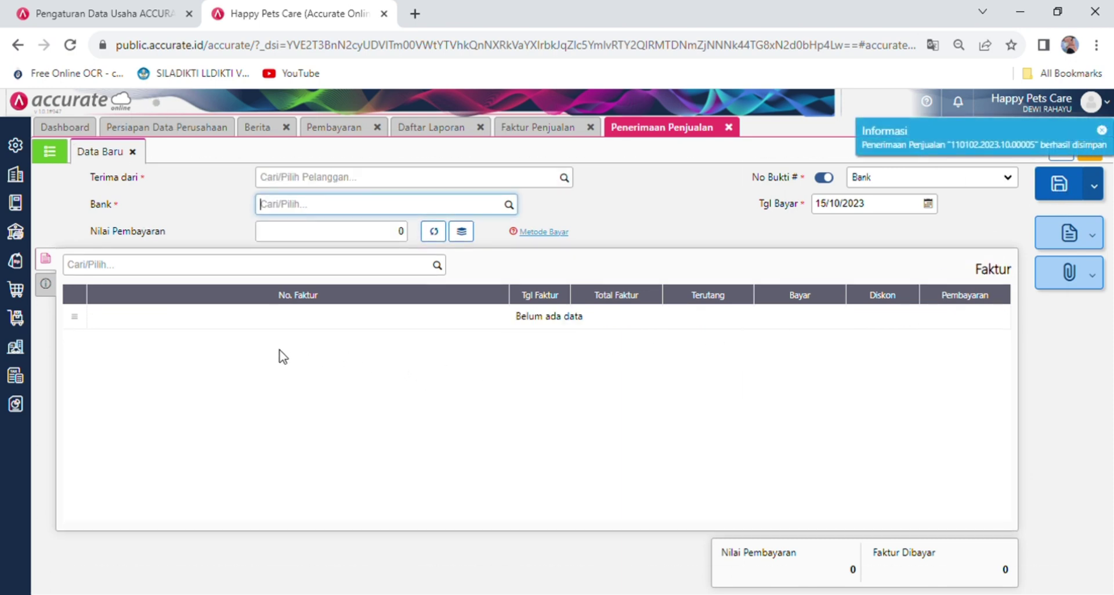
- Return to Daftar Laporan and close the open Laba/Rugi (Standar) report
{"action": "left_click", "coordinate": [16, 405]}
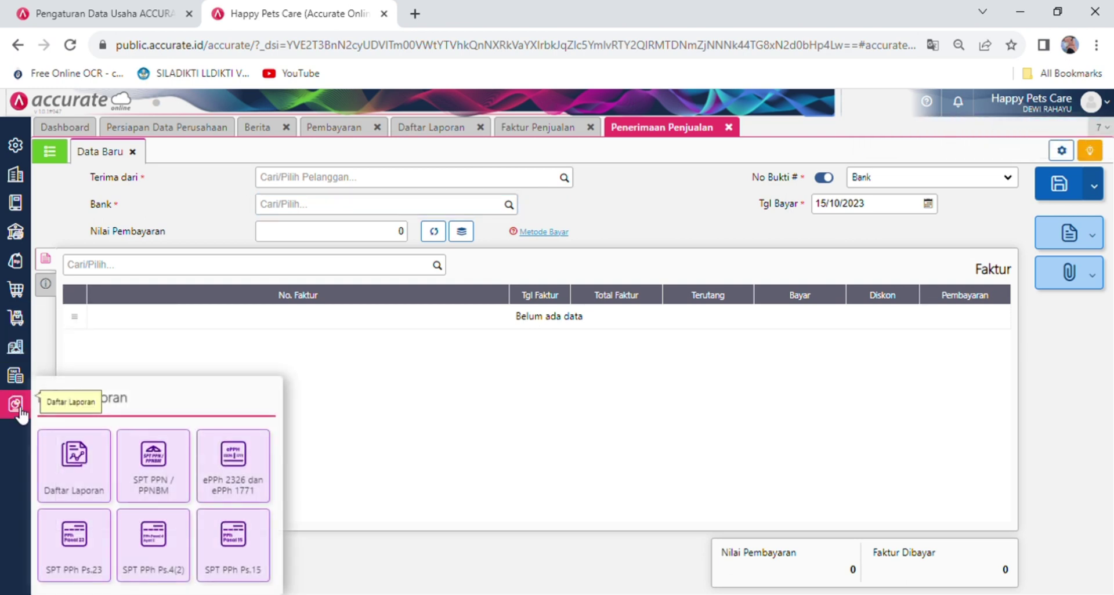
{"action": "left_click", "coordinate": [90, 469]}
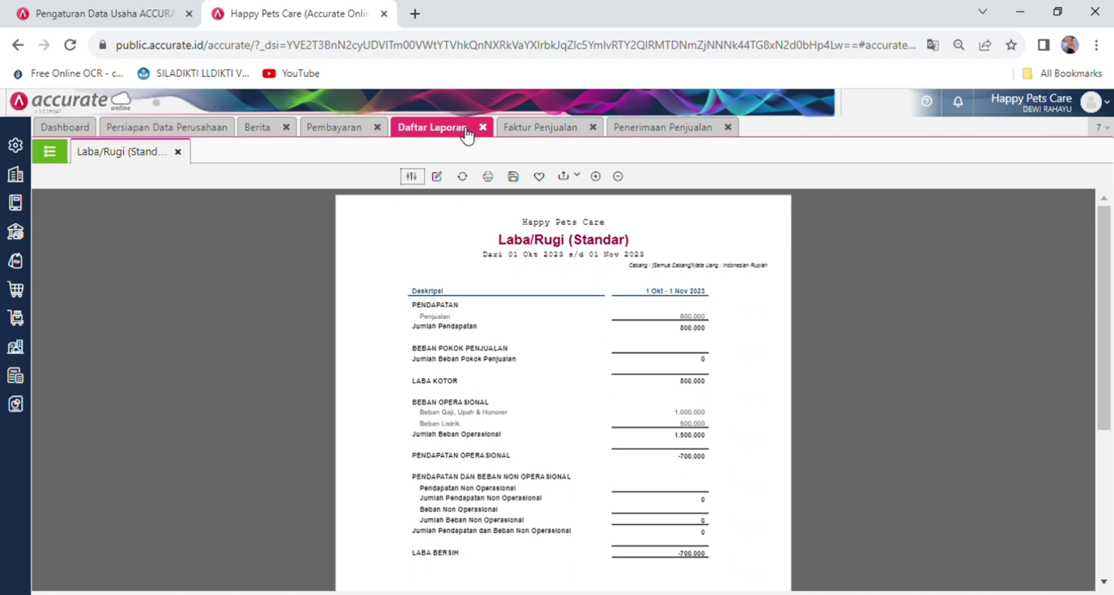
{"action": "left_click", "coordinate": [178, 152]}
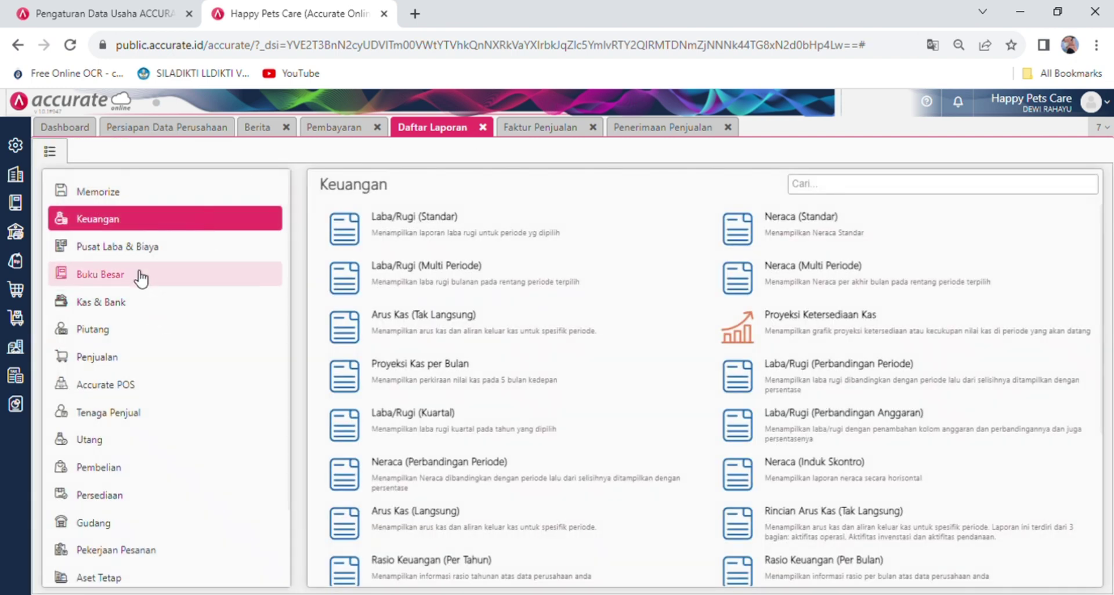
- Generate the Keseluruhan Jurnal report from Buku Besar for 01/10/2023 to 01/11/2023 with branch Kantor Pusat
{"action": "left_click", "coordinate": [215, 278]}
{"action": "left_click", "coordinate": [428, 224]}
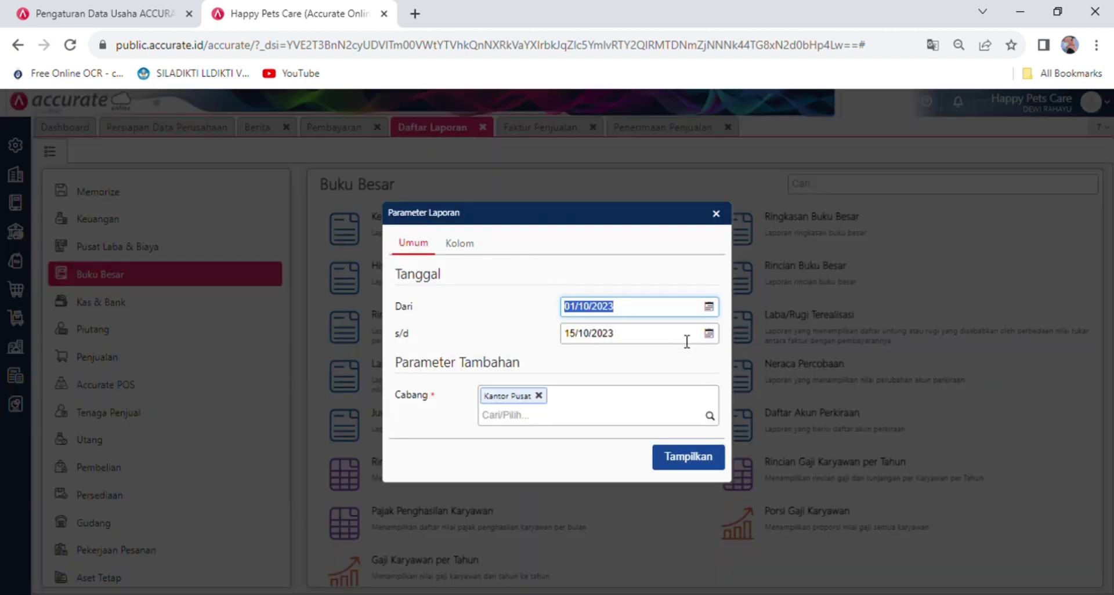
{"action": "left_click", "coordinate": [708, 334]}
{"action": "scroll", "coordinate": [675, 380], "scroll_direction": "down", "scroll_amount": 1}
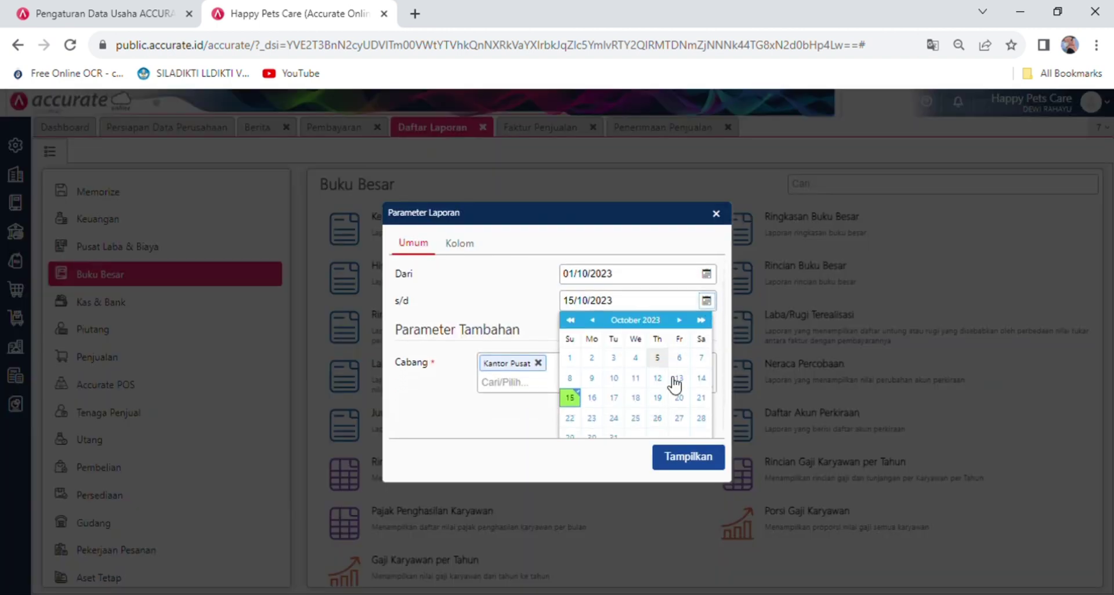
{"action": "left_click", "coordinate": [679, 320]}
{"action": "left_click", "coordinate": [636, 356]}
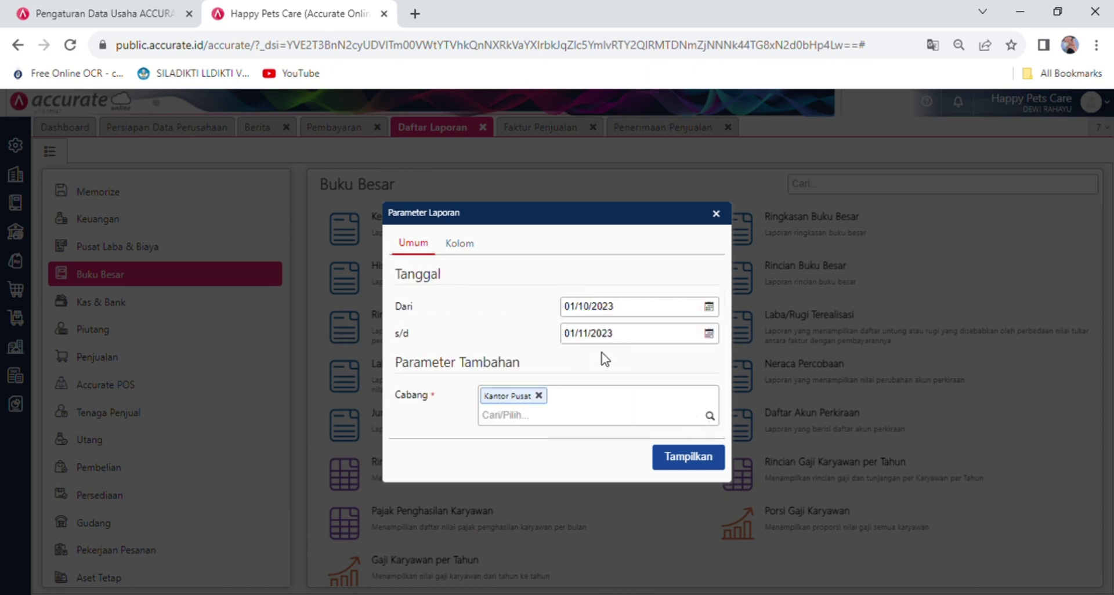
{"action": "left_click", "coordinate": [694, 457]}
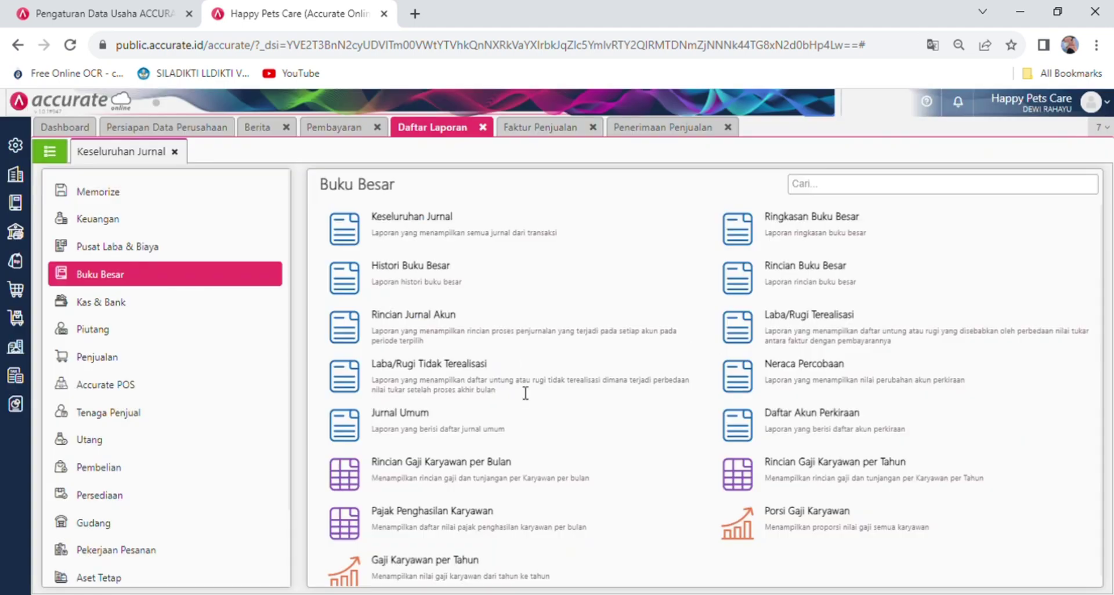
- Review the Keseluruhan Jurnal entries for the October sales invoices, customer receipts and expense payments across both report pages
{"action": "scroll", "coordinate": [518, 392], "scroll_direction": "down", "scroll_amount": 5}
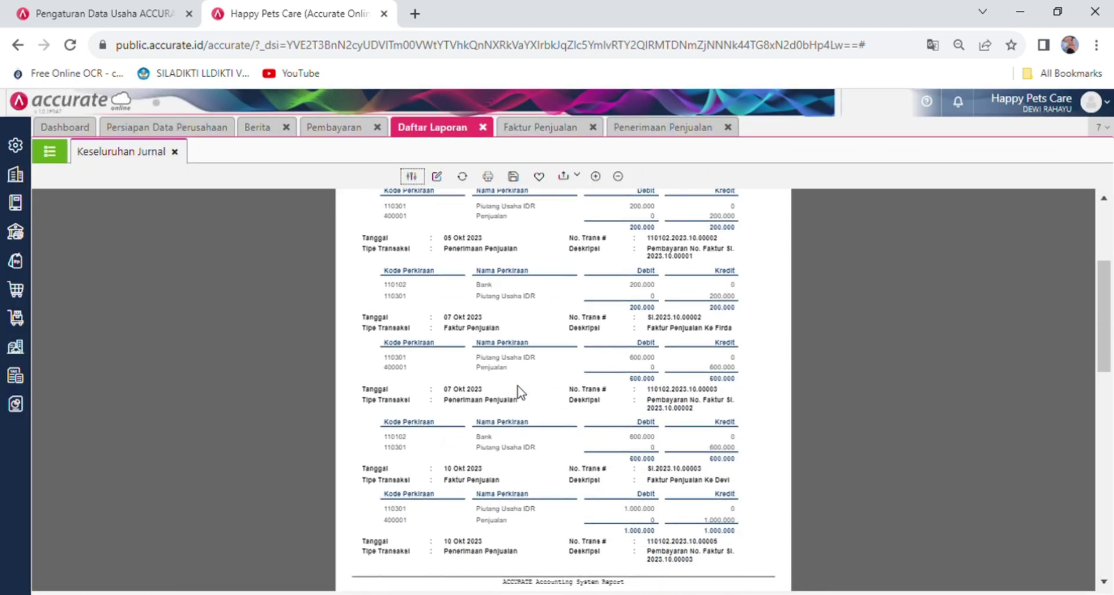
{"action": "scroll", "coordinate": [518, 392], "scroll_direction": "down", "scroll_amount": 2}
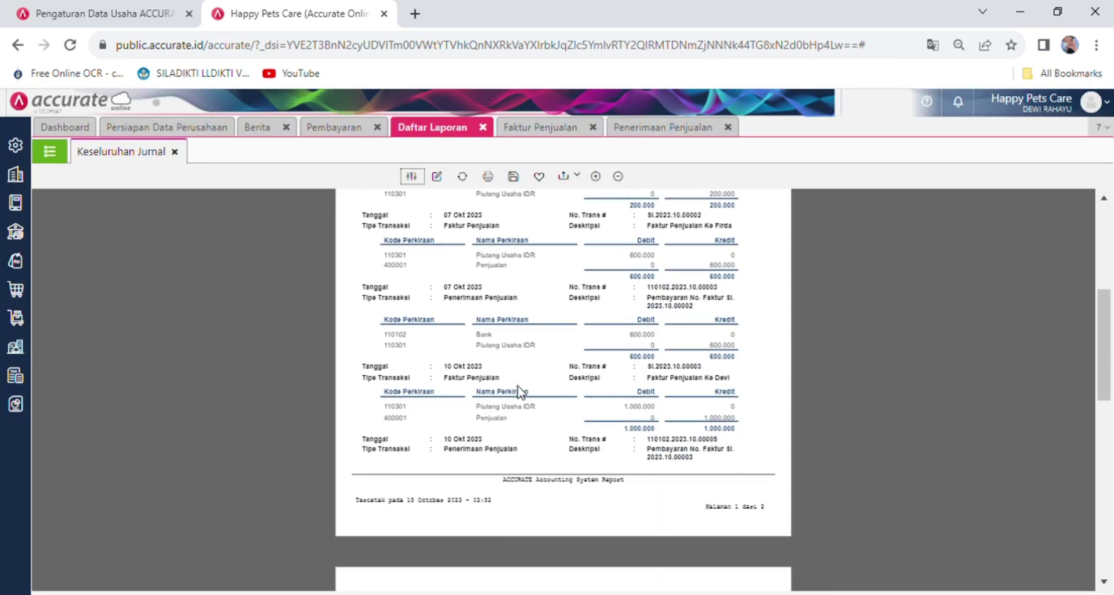
{"action": "scroll", "coordinate": [517, 391], "scroll_direction": "down", "scroll_amount": 2}
{"action": "scroll", "coordinate": [513, 391], "scroll_direction": "up", "scroll_amount": 2}
{"action": "scroll", "coordinate": [638, 415], "scroll_direction": "down", "scroll_amount": 2}
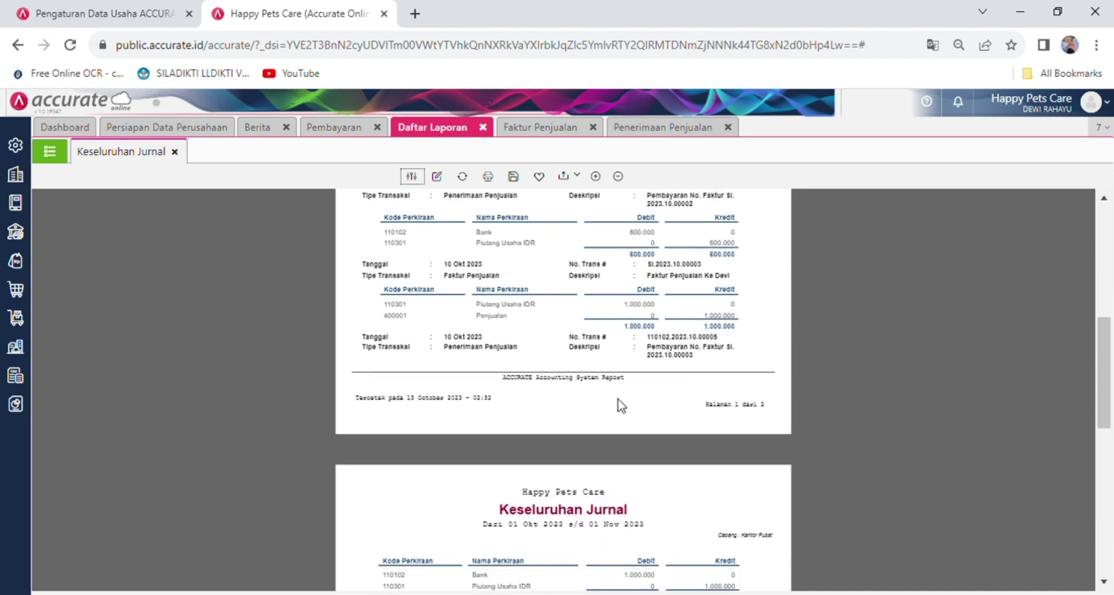
{"action": "scroll", "coordinate": [615, 387], "scroll_direction": "down", "scroll_amount": 2}
{"action": "scroll", "coordinate": [614, 387], "scroll_direction": "up", "scroll_amount": 2}
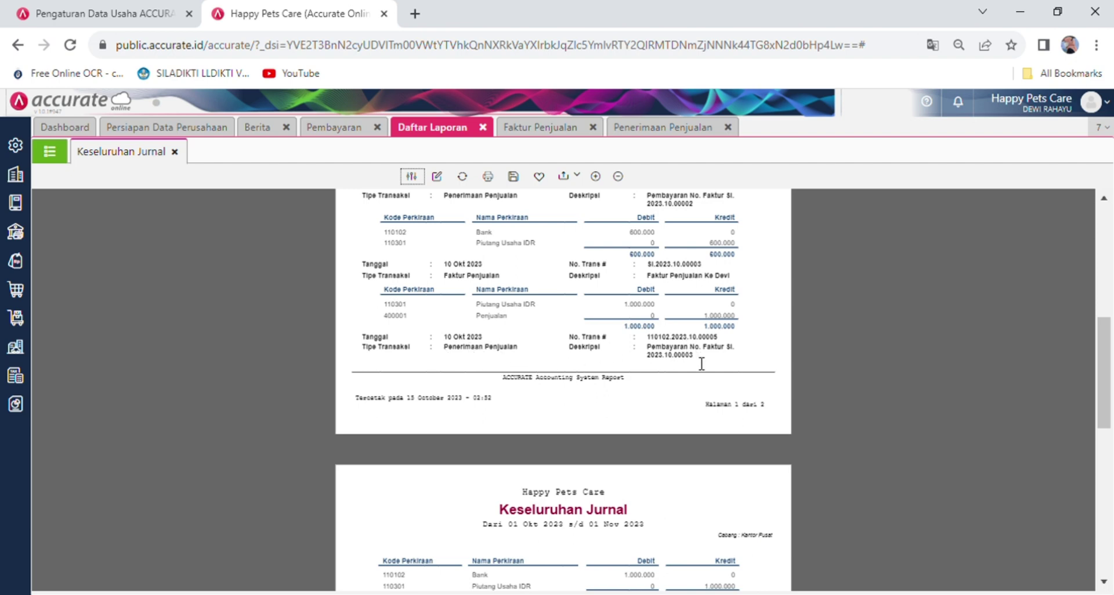
{"action": "scroll", "coordinate": [699, 364], "scroll_direction": "down", "scroll_amount": 2}
{"action": "scroll", "coordinate": [699, 363], "scroll_direction": "up", "scroll_amount": 2}
{"action": "scroll", "coordinate": [551, 491], "scroll_direction": "down", "scroll_amount": 2}
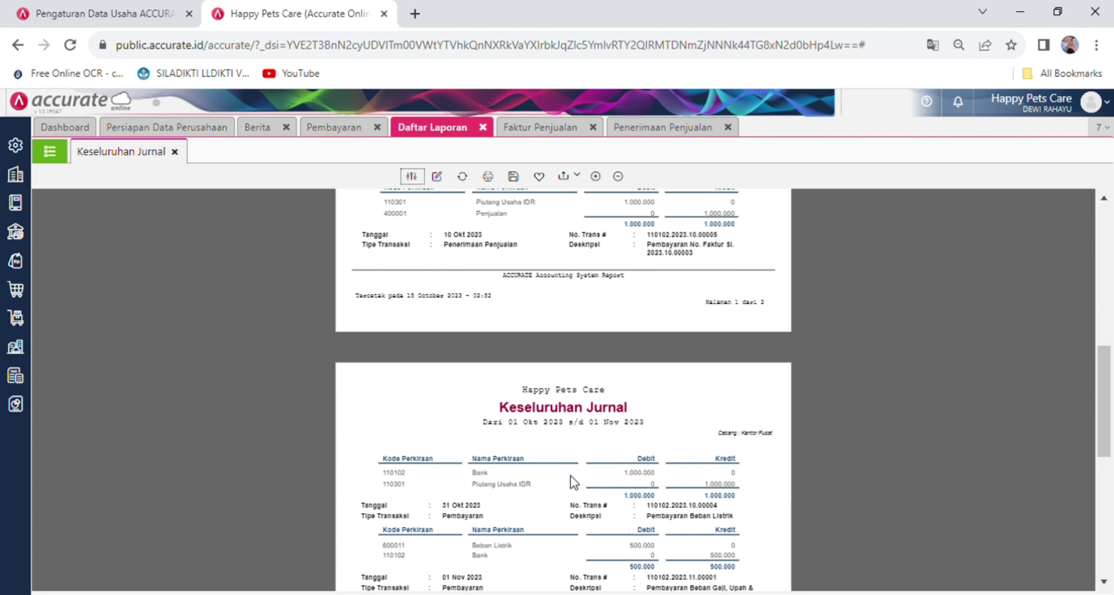
{"action": "scroll", "coordinate": [571, 479], "scroll_direction": "up", "scroll_amount": 2}
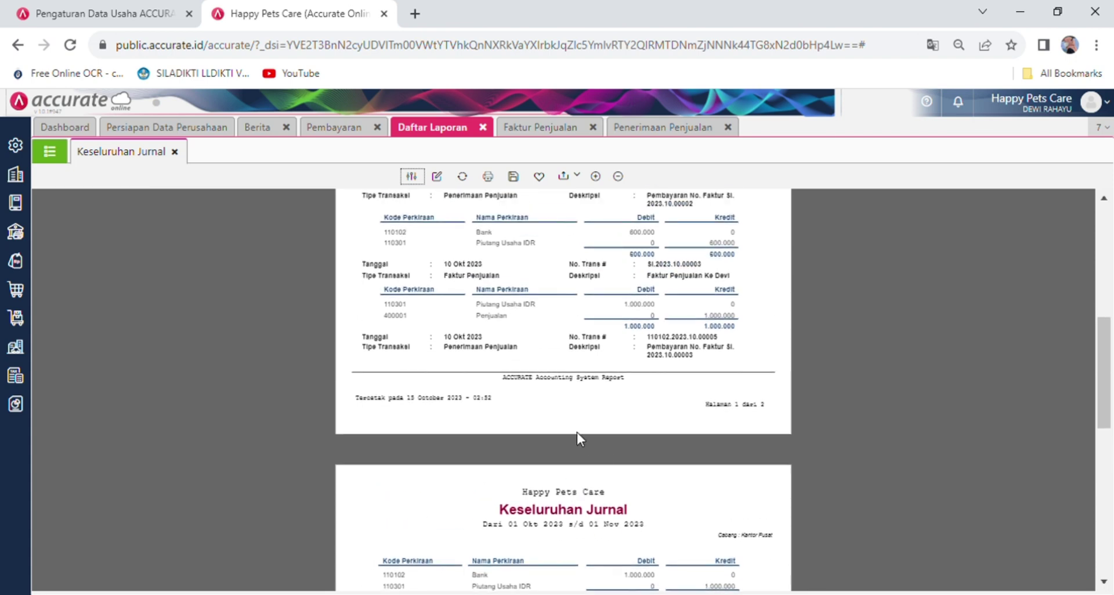
- Close the Keseluruhan Jurnal report and generate Laba/Rugi (Standar) from Keuangan for 01/10/2023 to 01/11/2023 across all branches
{"action": "left_click", "coordinate": [174, 152]}
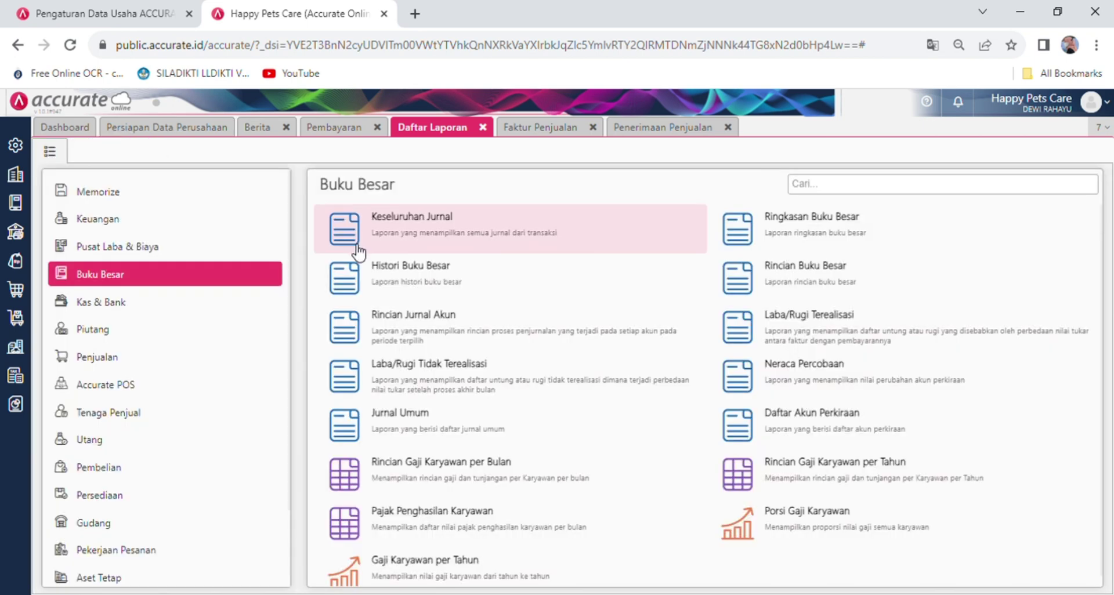
{"action": "left_click", "coordinate": [220, 223]}
{"action": "left_click", "coordinate": [442, 223]}
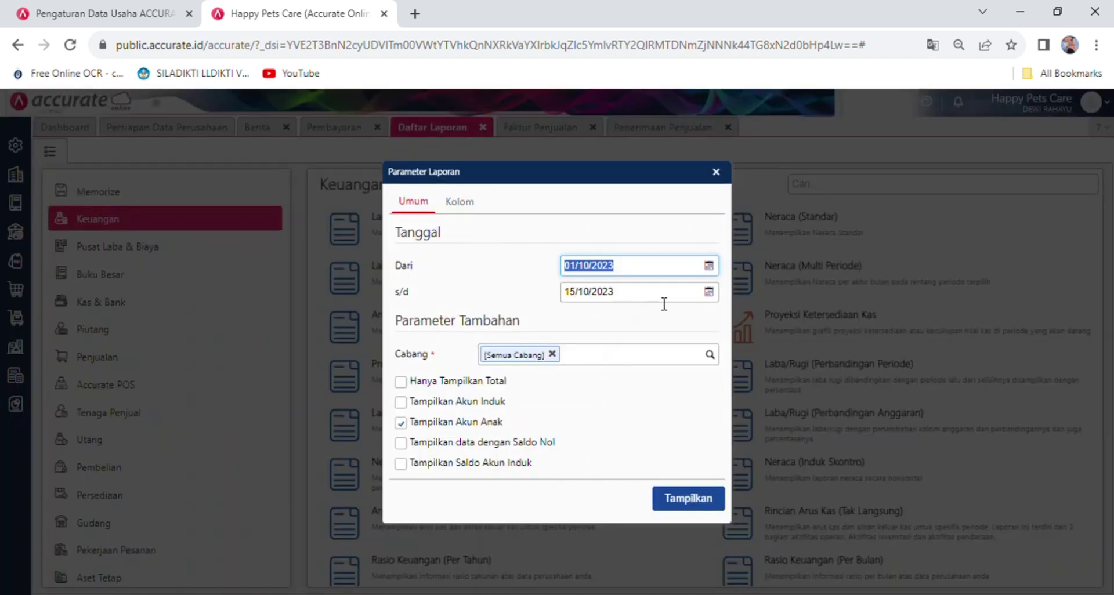
{"action": "left_click", "coordinate": [708, 292]}
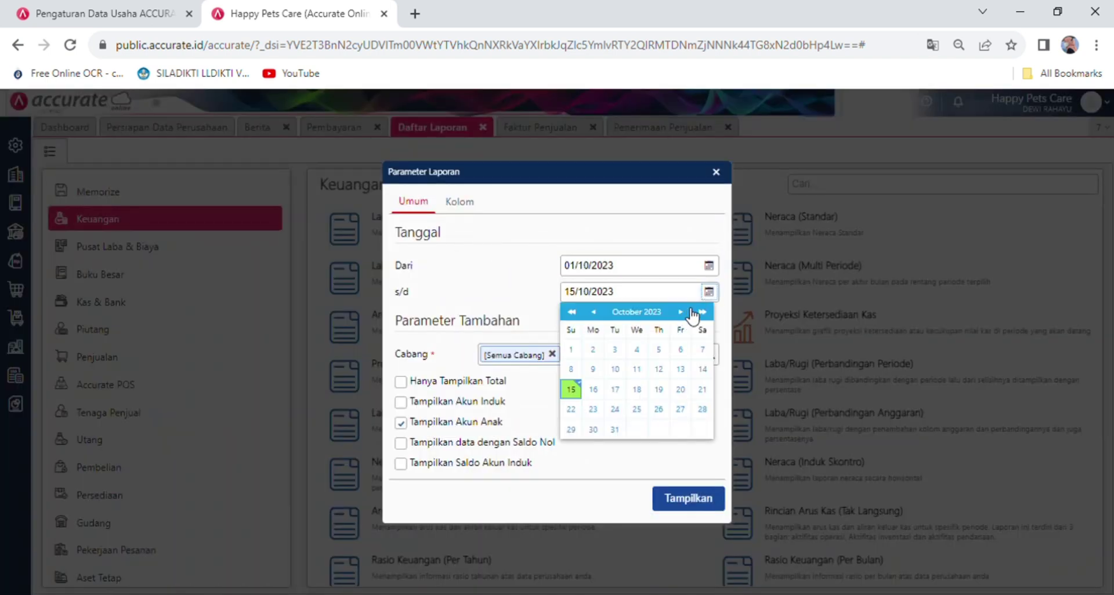
{"action": "left_click", "coordinate": [689, 312]}
{"action": "left_click", "coordinate": [637, 349]}
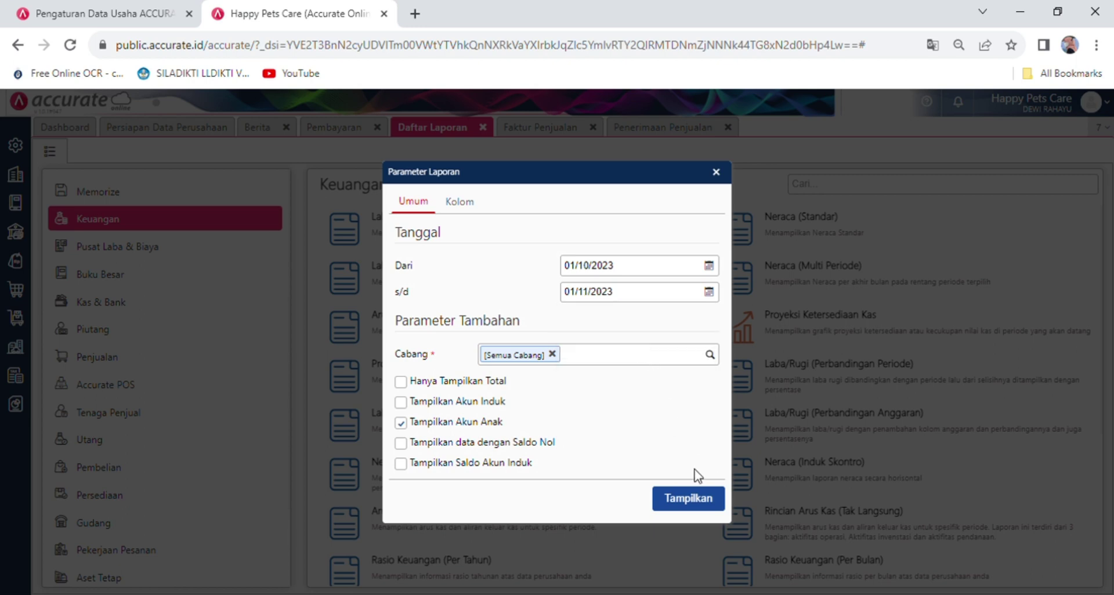
{"action": "left_click", "coordinate": [698, 507]}
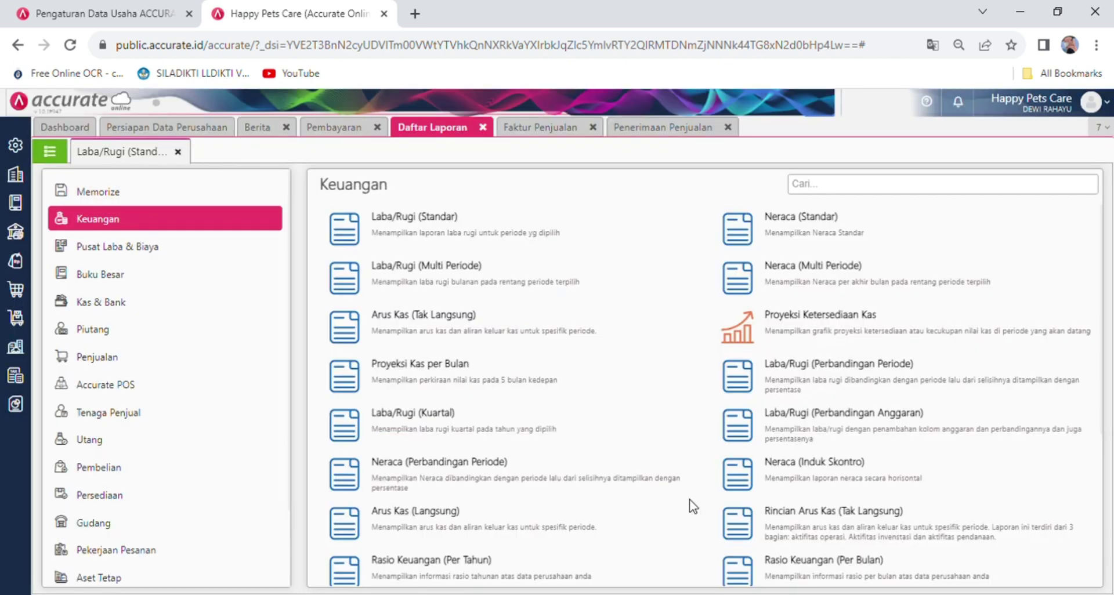
- Examine the revenue, operating expenses and net profit in the Laba/Rugi (Standar) report
{"action": "scroll", "coordinate": [659, 398], "scroll_direction": "down", "scroll_amount": 2}
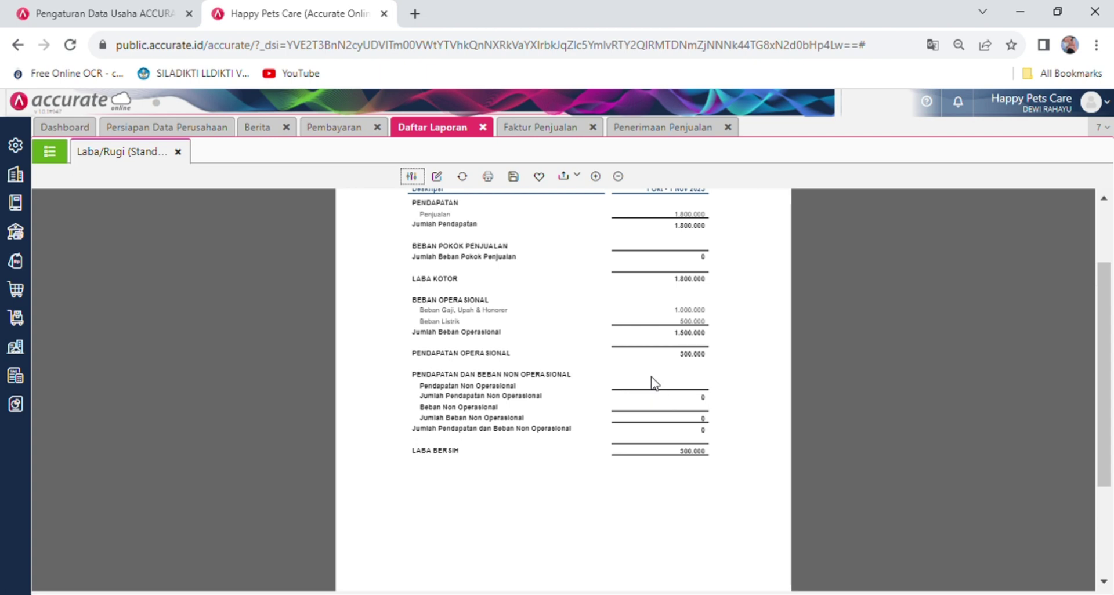
{"action": "scroll", "coordinate": [665, 412], "scroll_direction": "up", "scroll_amount": 1}
{"action": "scroll", "coordinate": [667, 413], "scroll_direction": "down", "scroll_amount": 3}
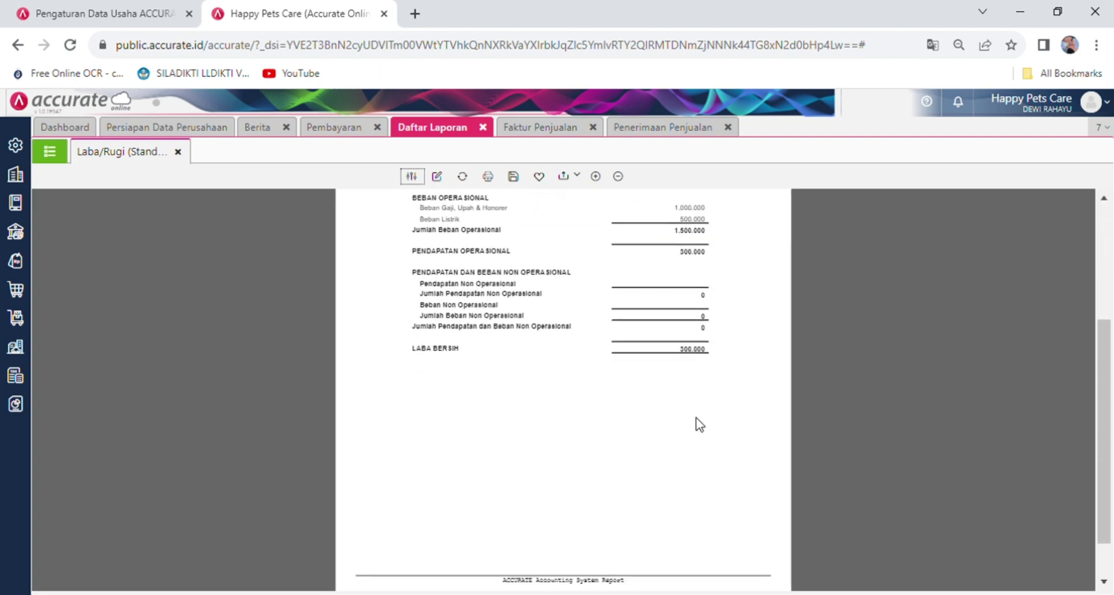
{"action": "scroll", "coordinate": [645, 384], "scroll_direction": "up", "scroll_amount": 4}
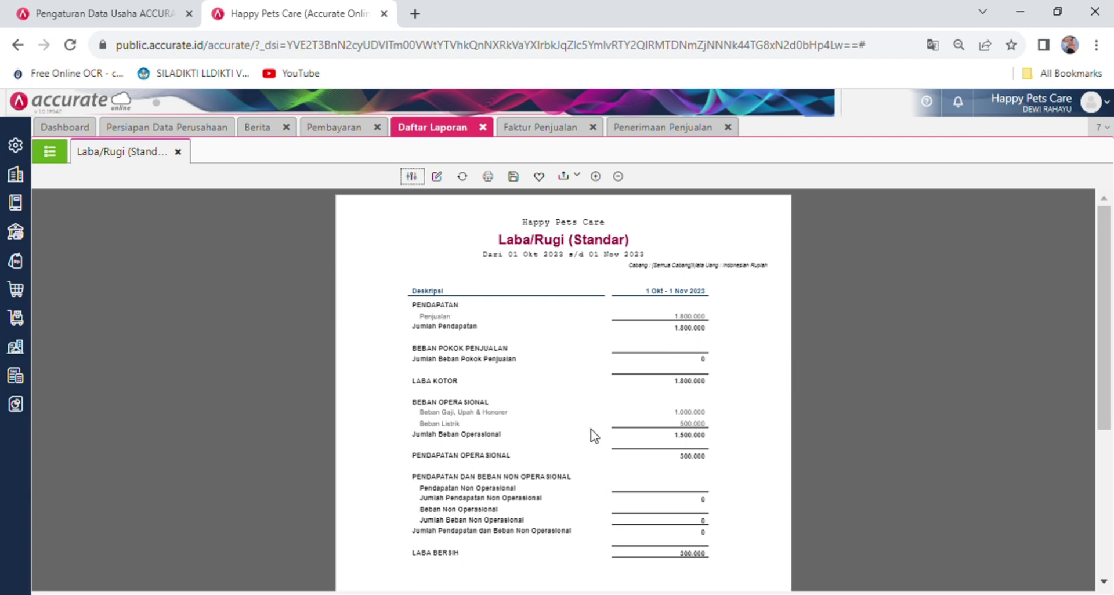
{"action": "scroll", "coordinate": [684, 450], "scroll_direction": "down", "scroll_amount": 2}
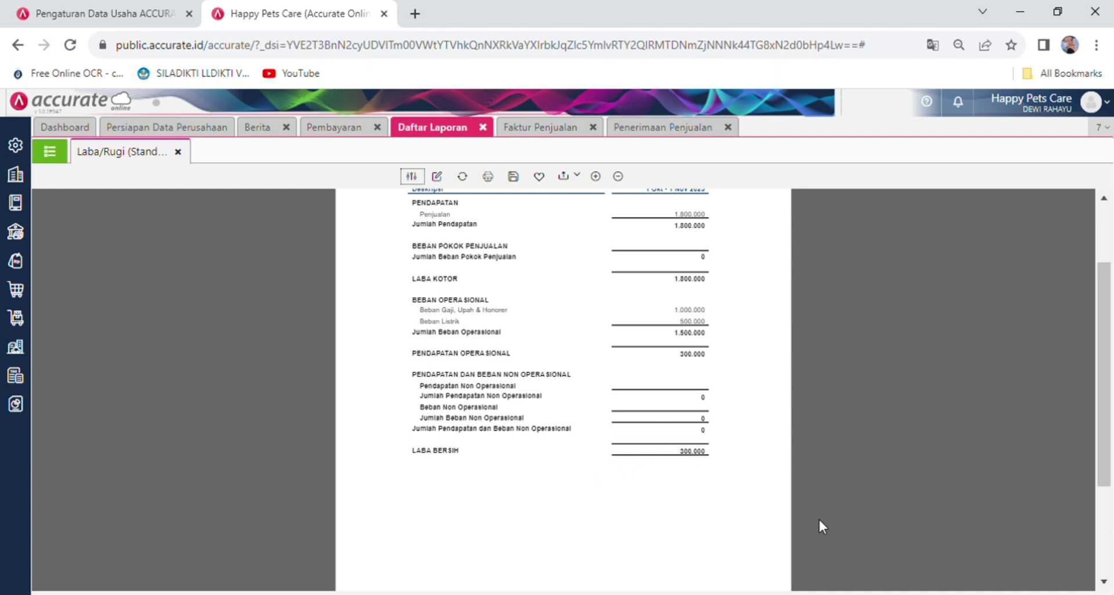
{"action": "scroll", "coordinate": [753, 525], "scroll_direction": "down", "scroll_amount": 1}
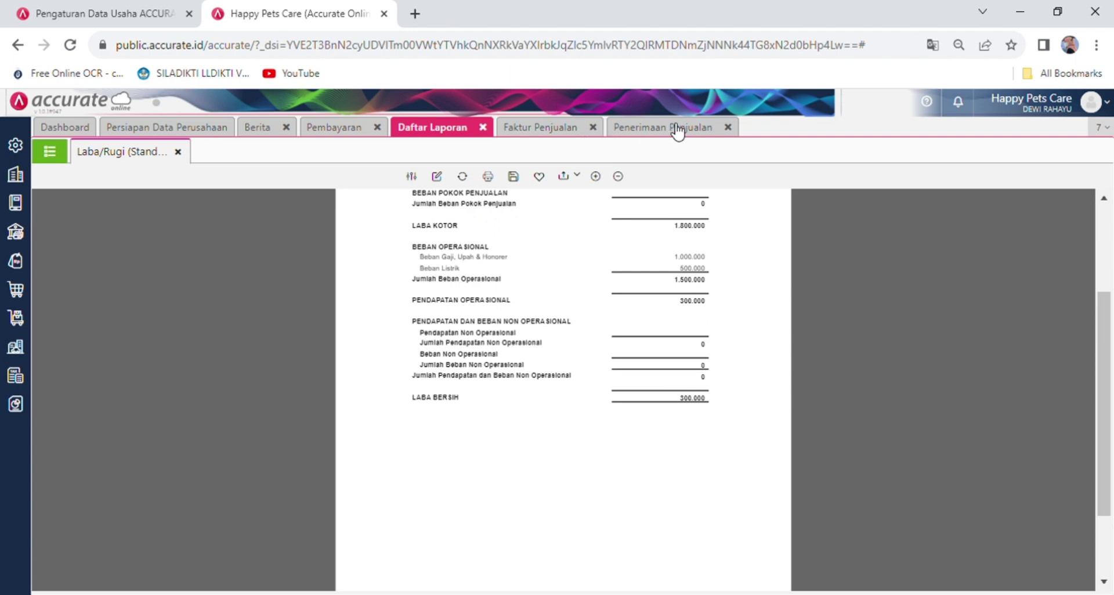
- Close the open Daftar Laporan, Faktur Penjualan, Pembayaran and Penerimaan Penjualan pages
{"action": "left_click", "coordinate": [483, 128]}
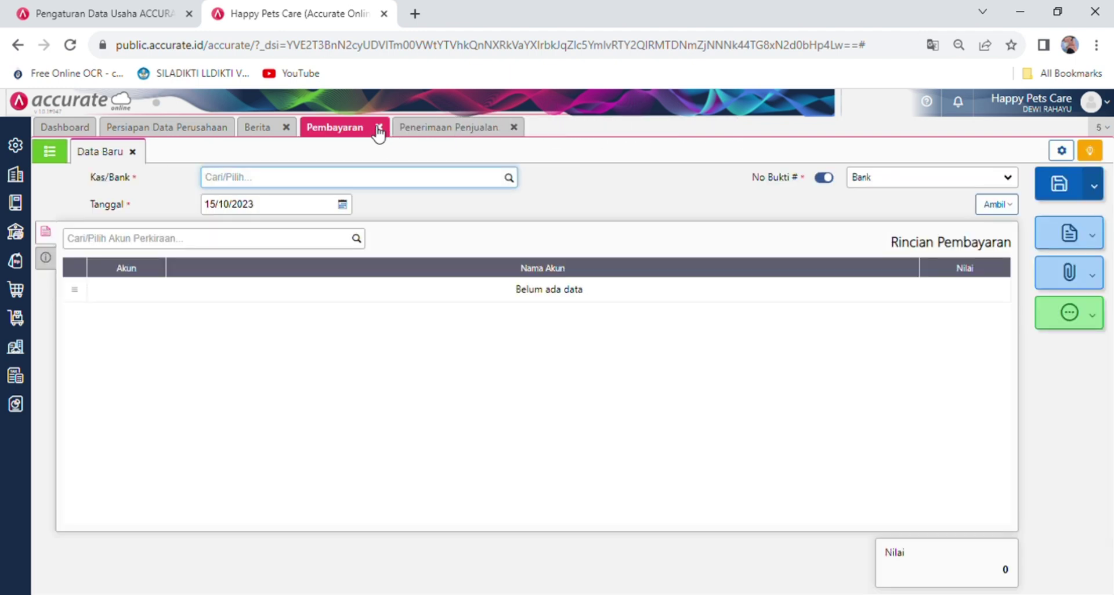
{"action": "left_click", "coordinate": [378, 127]}
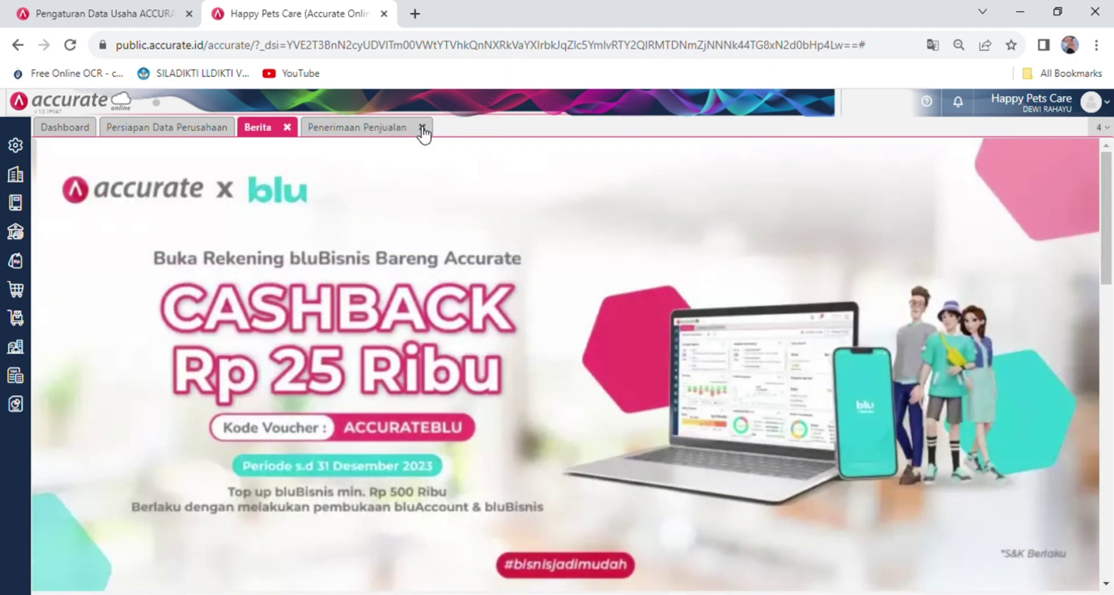
{"action": "left_click", "coordinate": [422, 128]}
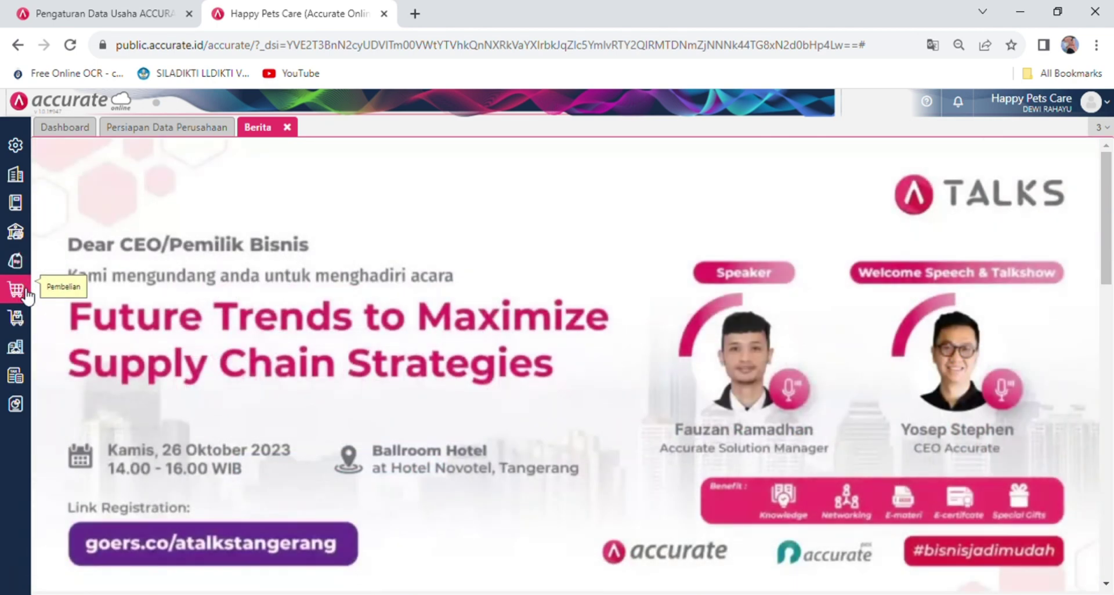
- Start a new Faktur Pembelian dated 12/10/2023, adding INFORMA as a new supplier
{"action": "left_click", "coordinate": [26, 293]}
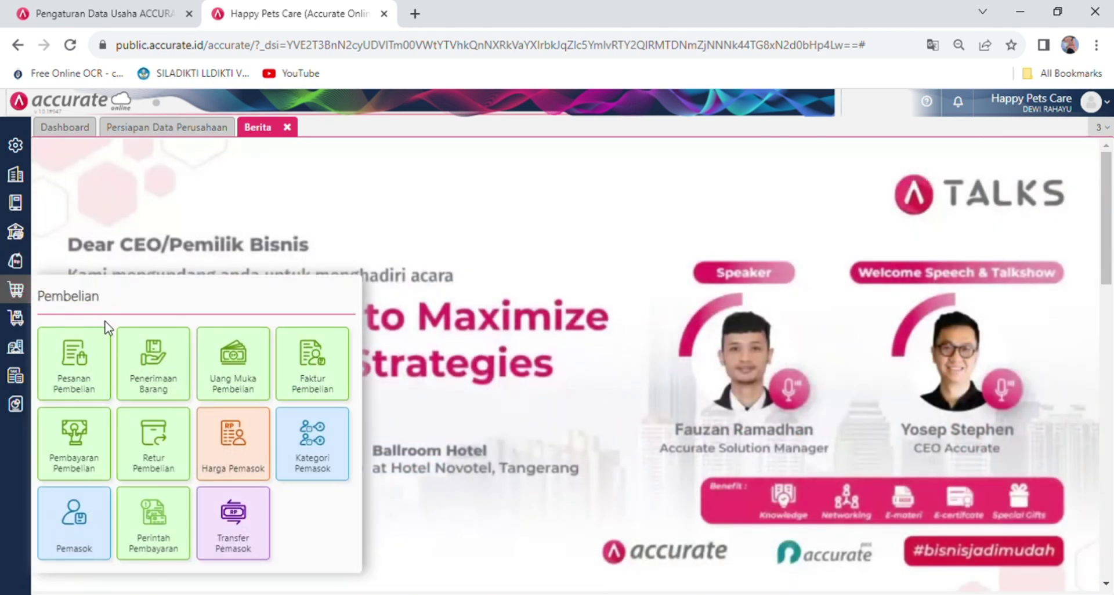
{"action": "left_click", "coordinate": [321, 374]}
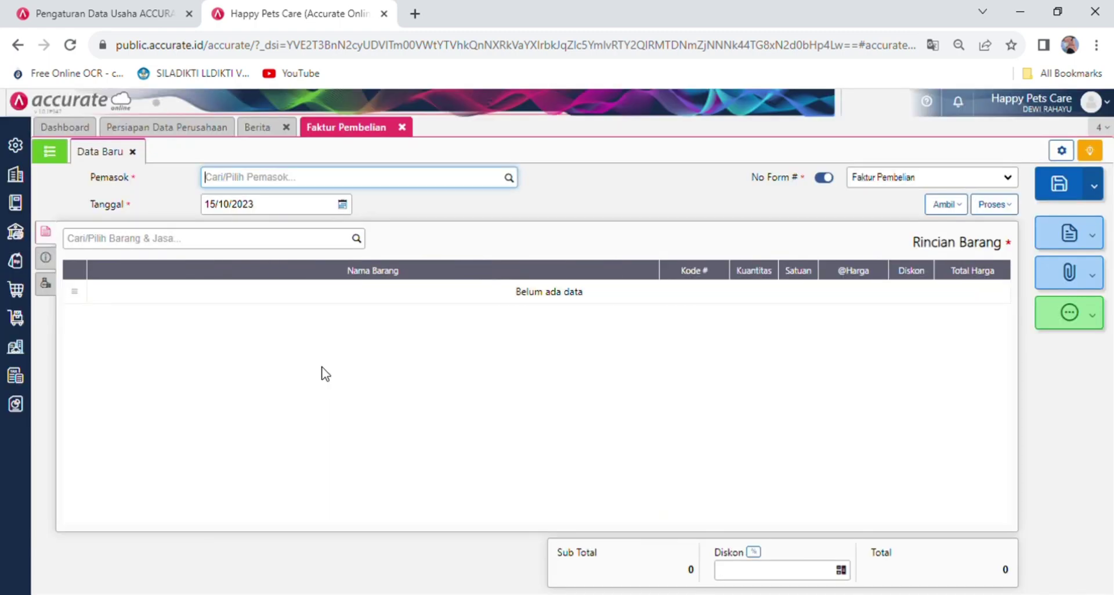
{"action": "left_click", "coordinate": [510, 179]}
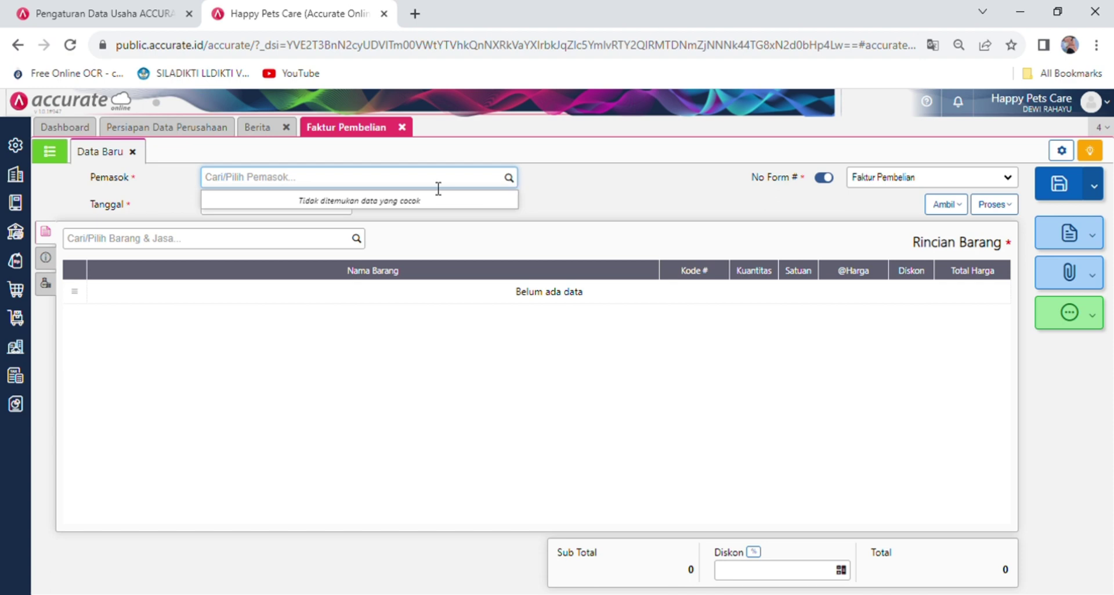
{"action": "type", "text": "INFORMA"}
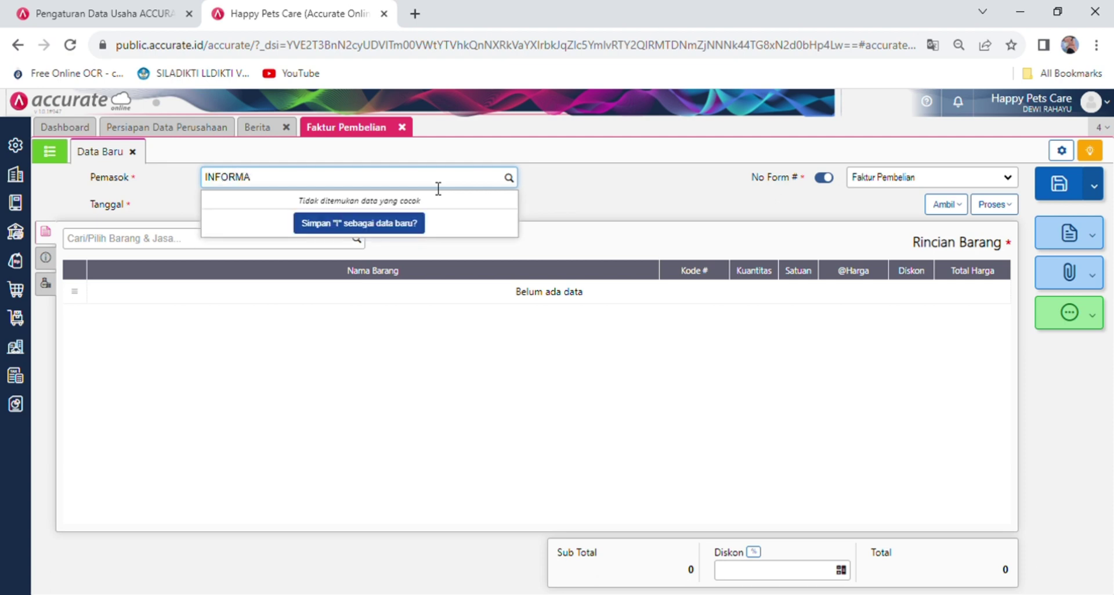
{"action": "left_click", "coordinate": [415, 225]}
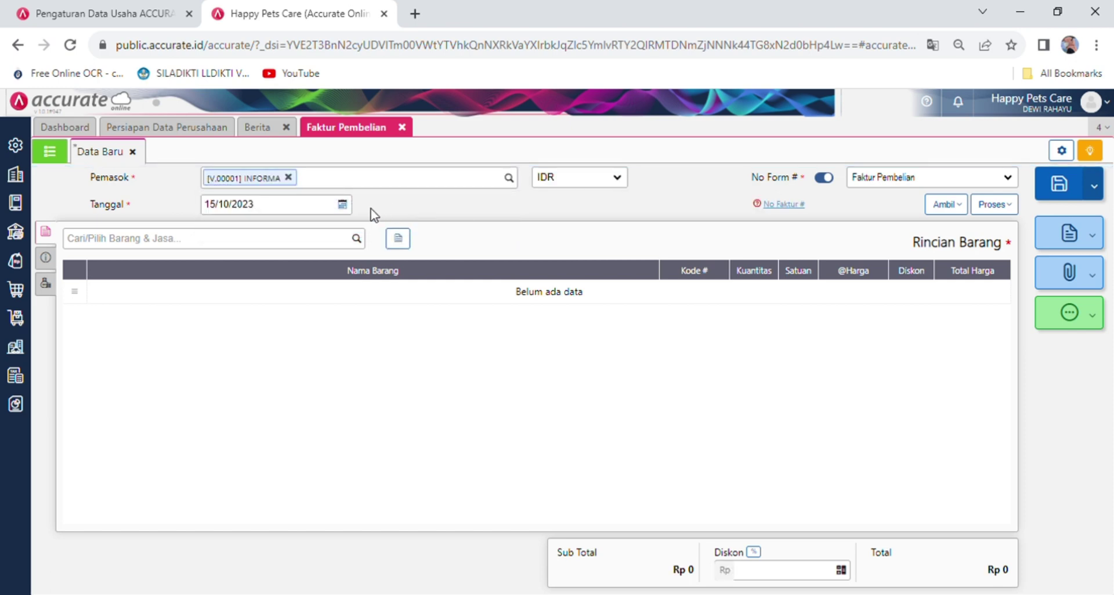
{"action": "left_click", "coordinate": [342, 204]}
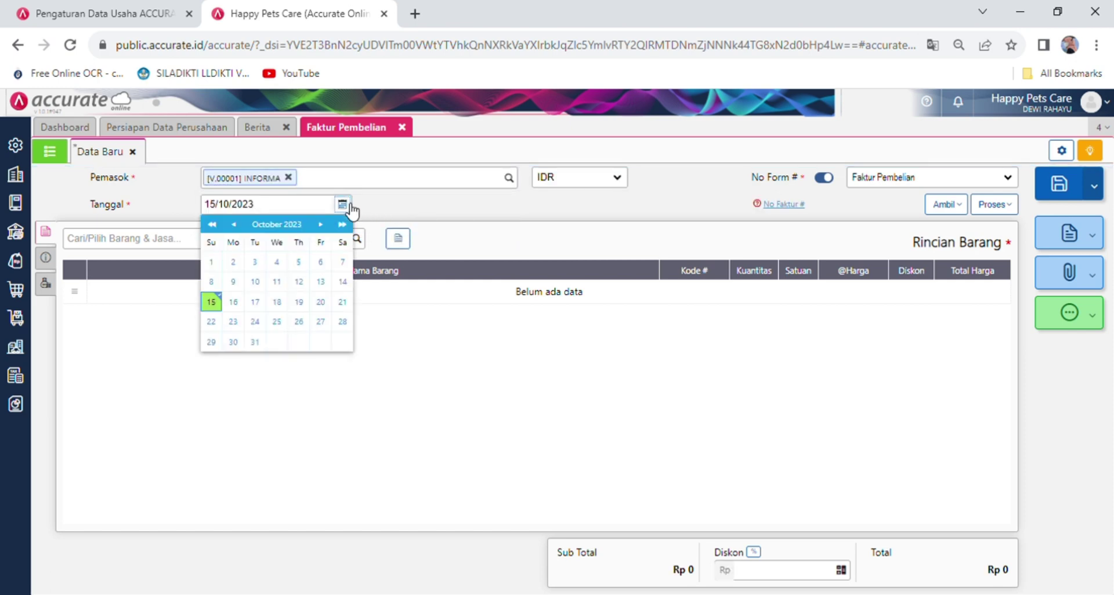
{"action": "left_click", "coordinate": [298, 283]}
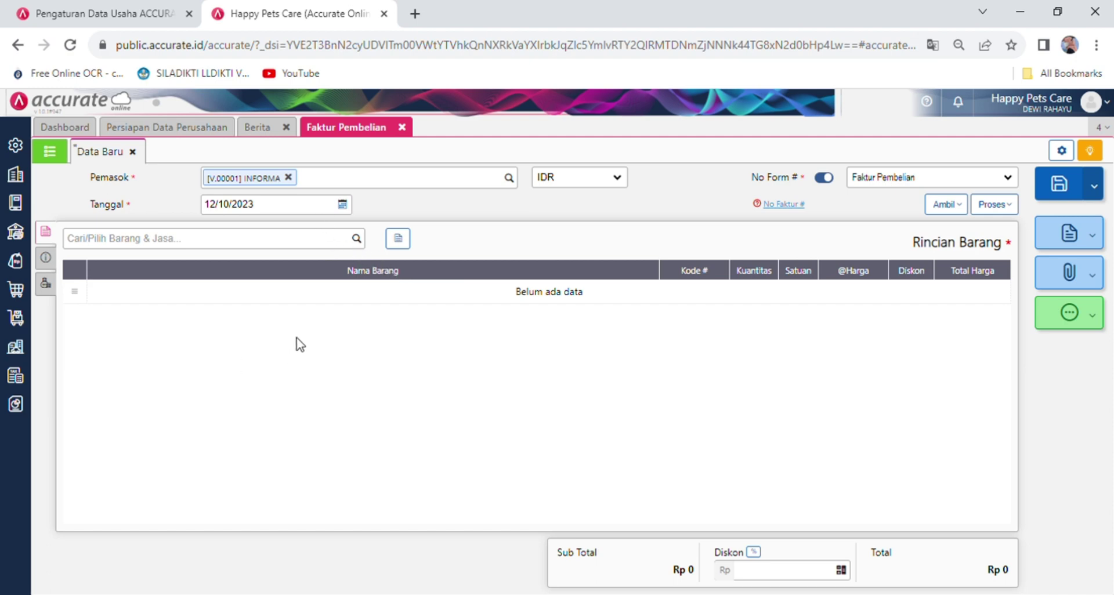
- Add an asset purchase line, allowing creation of the Pembelian Aset item and account, and name the asset "Kandang/ tempat tidur kucing"
{"action": "left_click", "coordinate": [399, 241]}
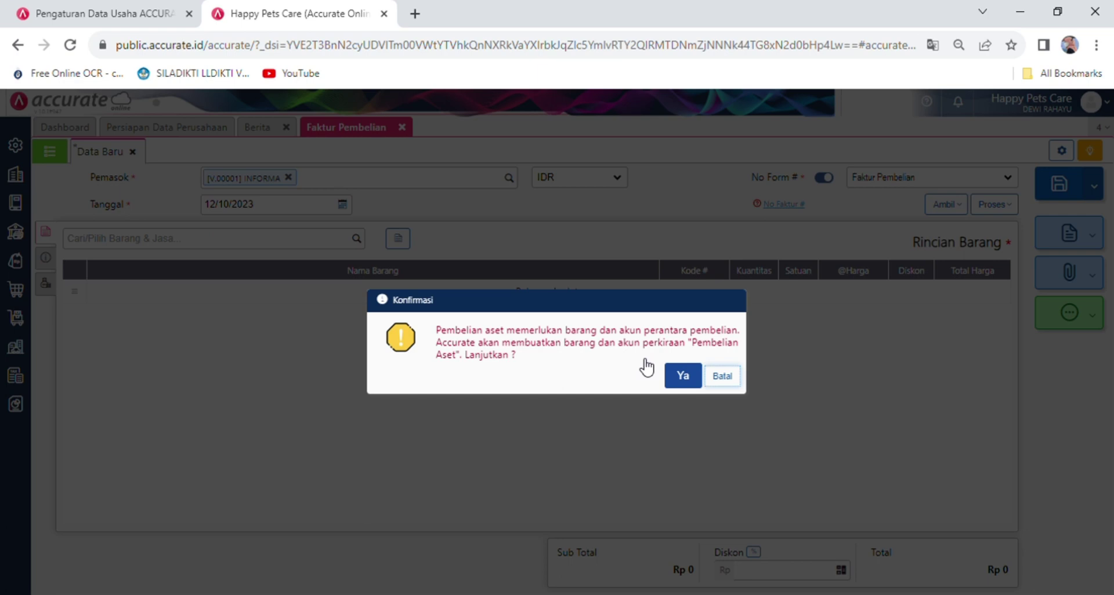
{"action": "left_click", "coordinate": [683, 377]}
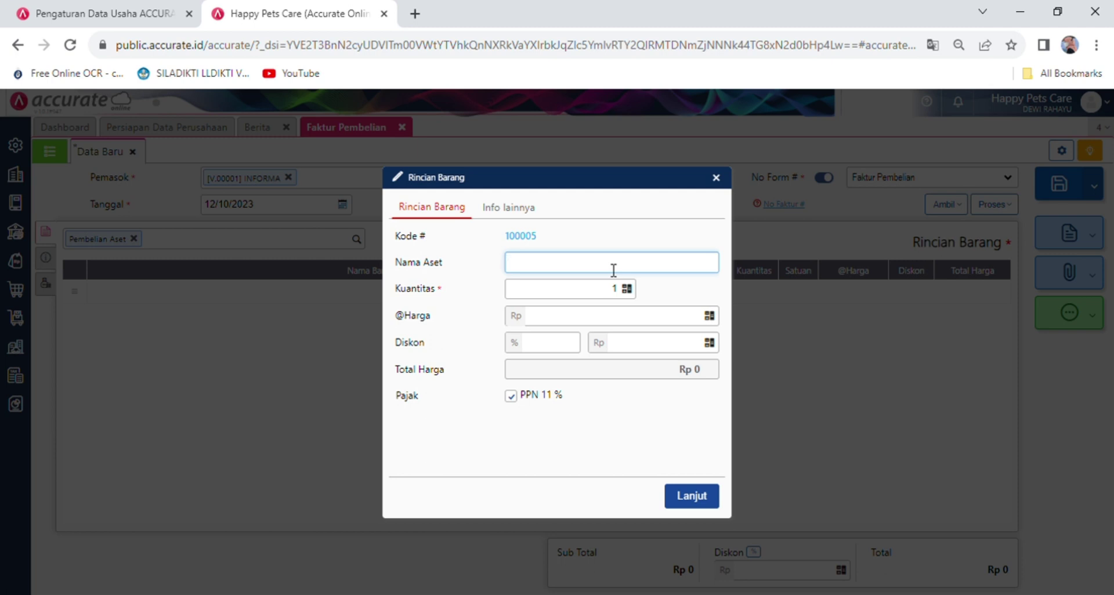
{"action": "type", "text": "Kang"}
{"action": "type", "text": "an"}
{"action": "type", "text": "dang/"}
{"action": "type", "text": " tempat tid"}
{"action": "type", "text": "ur "}
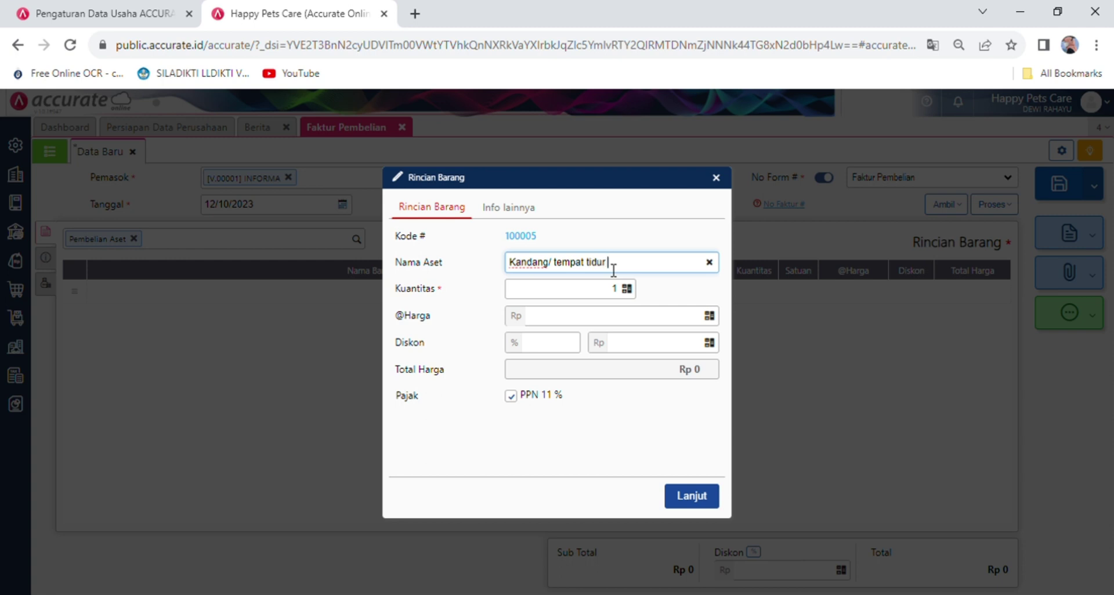
{"action": "type", "text": "kucing"}
- Set the asset's unit price to Rp 1.500.000, exclude PPN 11 %, and add the line to the invoice
{"action": "left_click", "coordinate": [586, 319]}
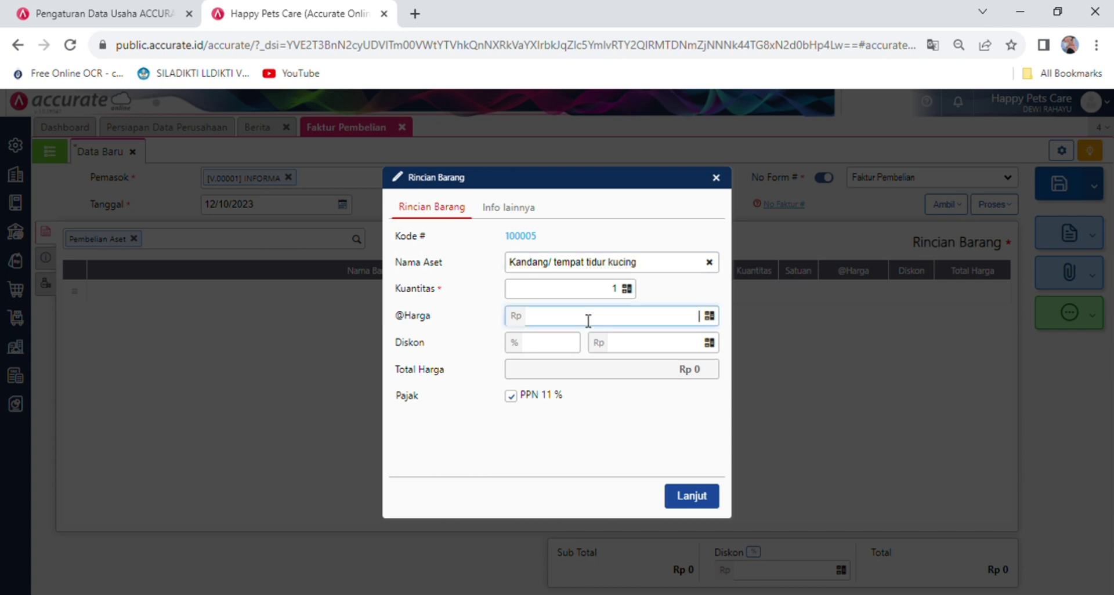
{"action": "type", "text": "1.500.000"}
{"action": "left_click", "coordinate": [587, 442]}
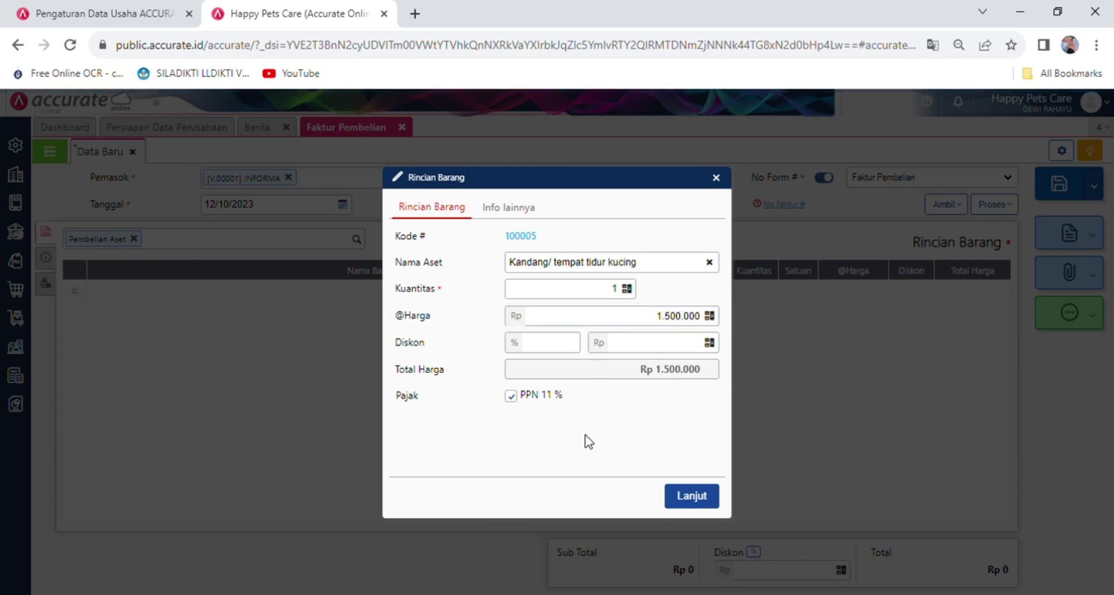
{"action": "left_click", "coordinate": [511, 397]}
{"action": "left_click", "coordinate": [696, 498]}
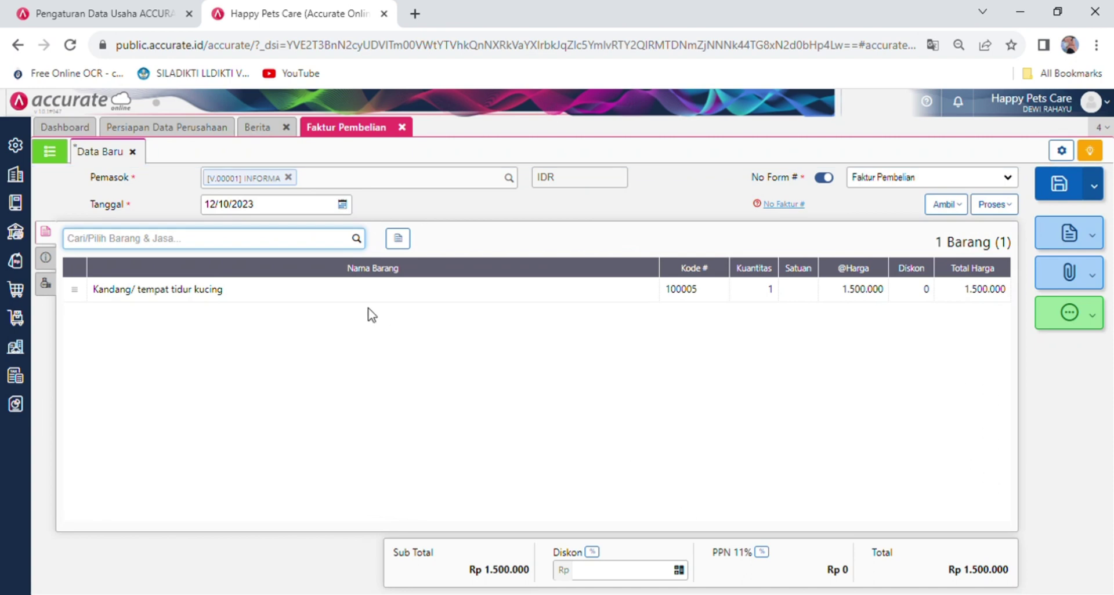
- Add the note "pembelian peralatan berupa kandang/ tempat tidur kucing sebesar 1.500.000" to the asset line's Keterangan
{"action": "left_click", "coordinate": [225, 290]}
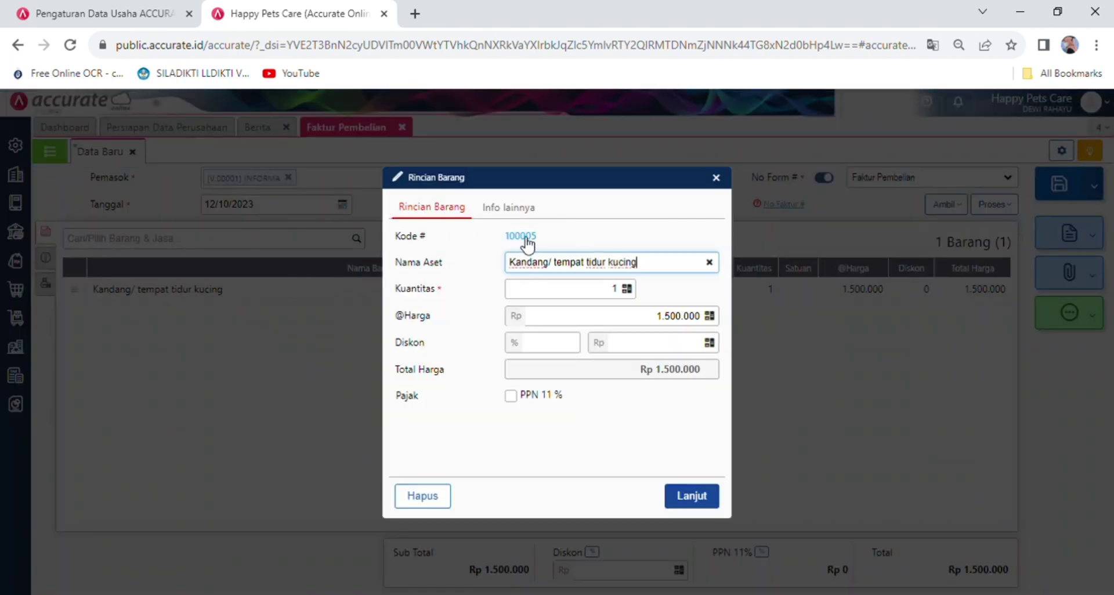
{"action": "left_click", "coordinate": [524, 216]}
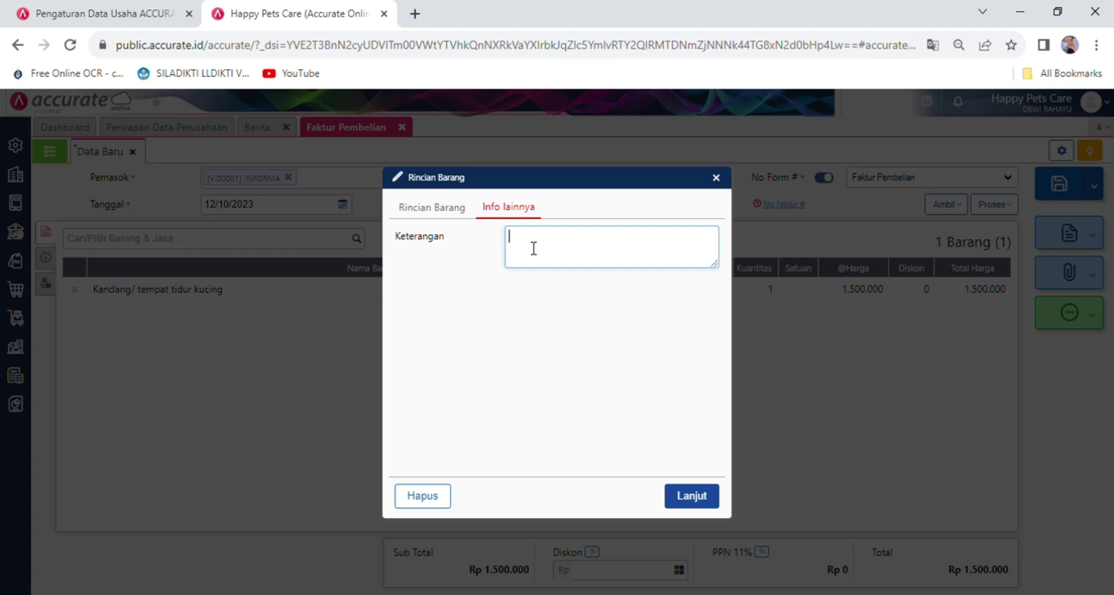
{"action": "type", "text": "pembelian peralatan berupa "}
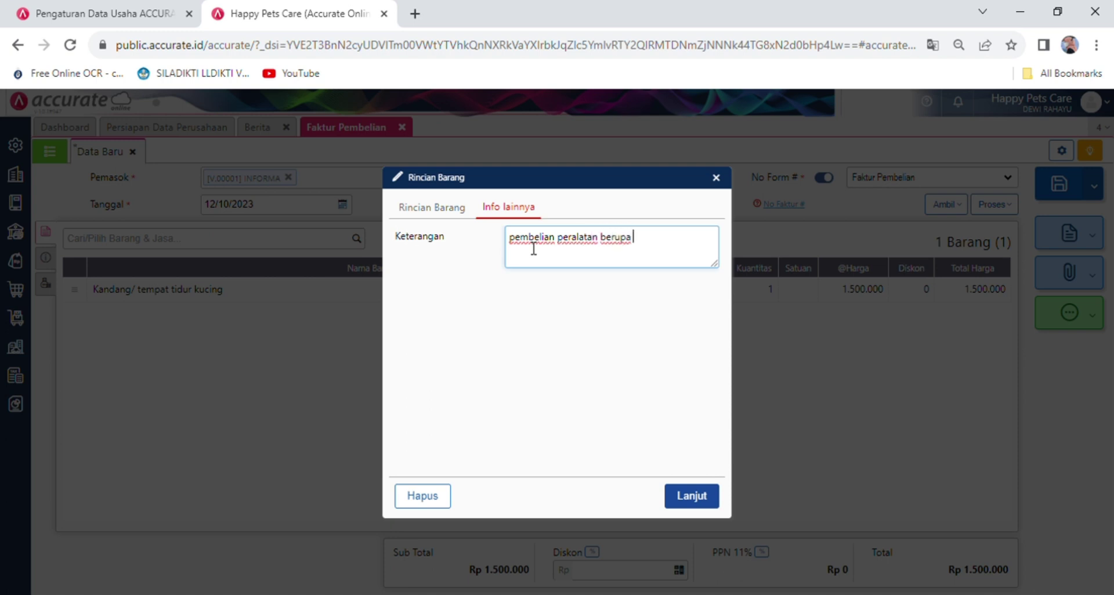
{"action": "type", "text": "kandang"}
{"action": "key", "text": "BackSpace"}
{"action": "type", "text": "/ tempat tidur kusing"}
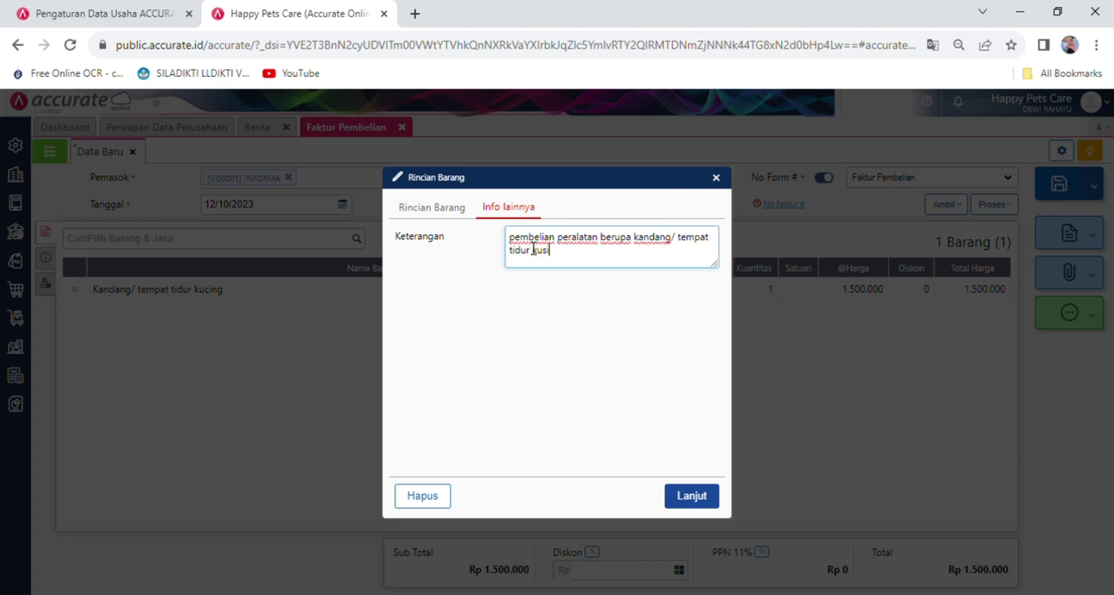
{"action": "key", "text": "BackSpace"}
{"action": "key", "text": "BackSpace"}
{"action": "key", "text": "BackSpace"}
{"action": "type", "text": "cing sebesar 1.500.000"}
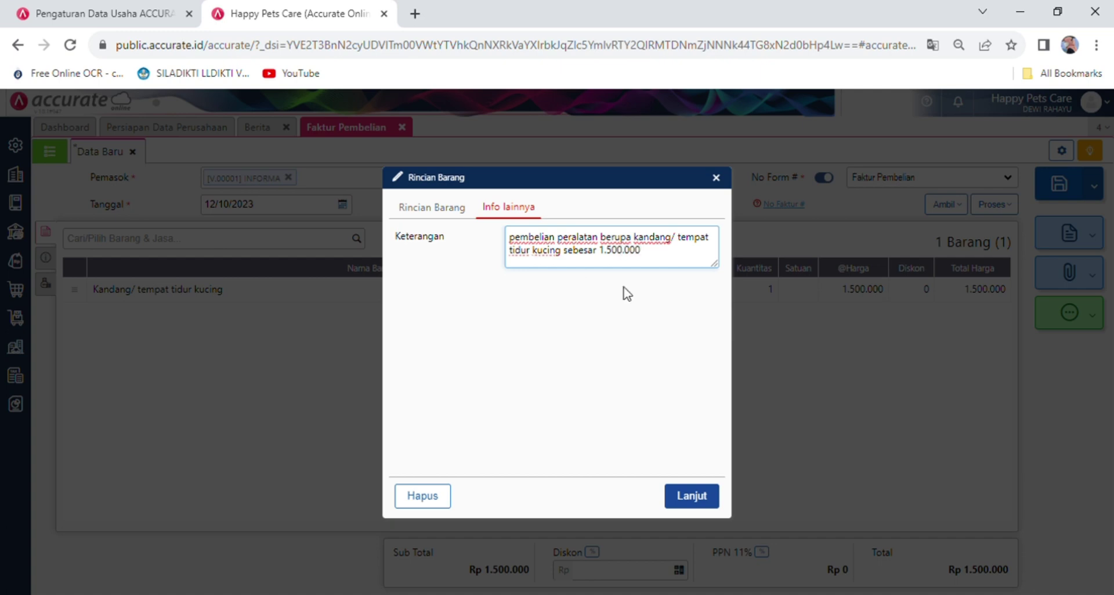
{"action": "left_click", "coordinate": [694, 498]}
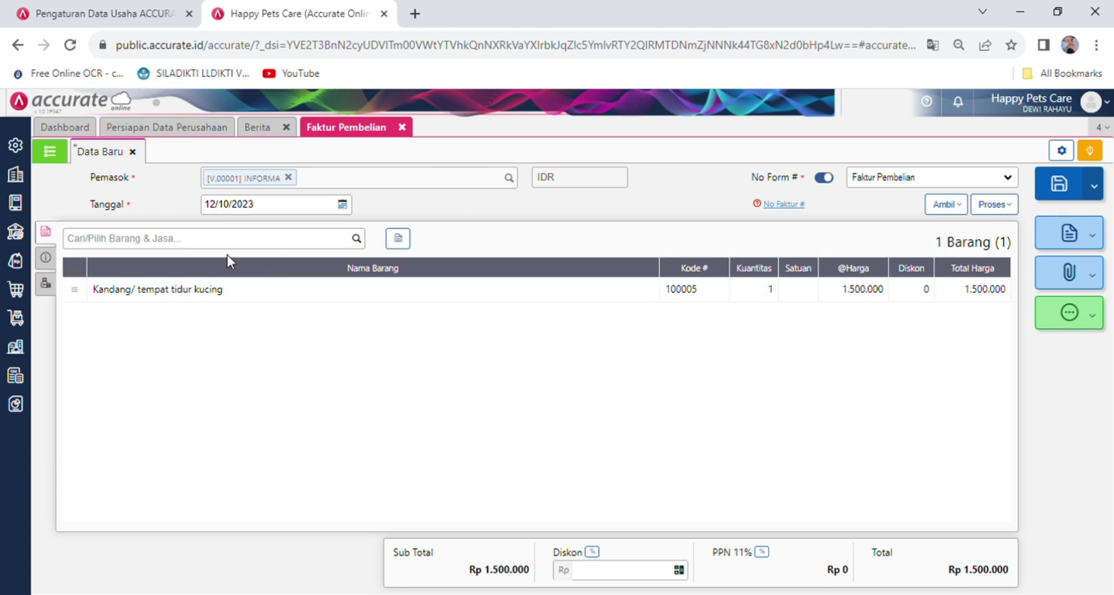
- Set the purchase invoice's No Faktur to informa001 and exclude it from tax by disabling Kena Pajak
{"action": "left_click", "coordinate": [47, 258]}
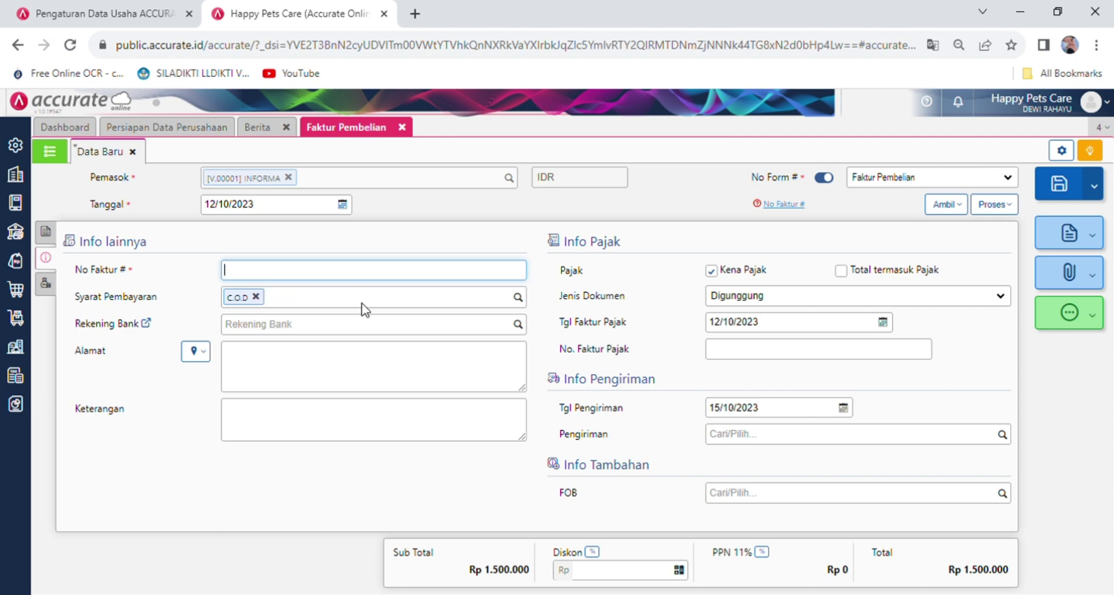
{"action": "type", "text": "informa001"}
{"action": "left_click", "coordinate": [711, 271]}
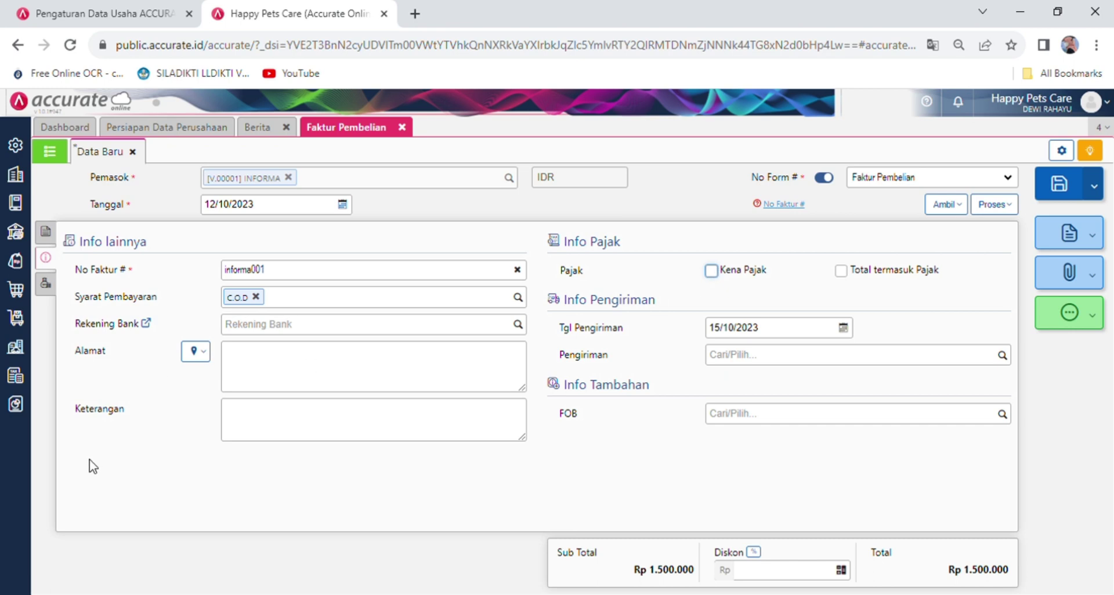
- Review the invoice's other costs and item line, save the purchase invoice, and display the Faktur Pembelian list
{"action": "left_click", "coordinate": [47, 284]}
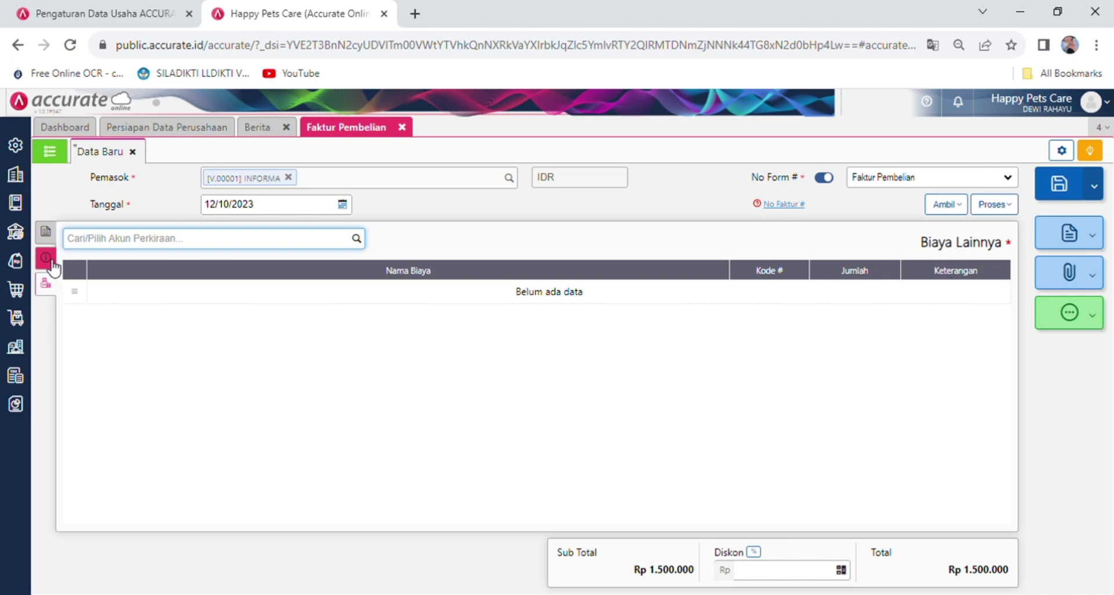
{"action": "left_click", "coordinate": [46, 234]}
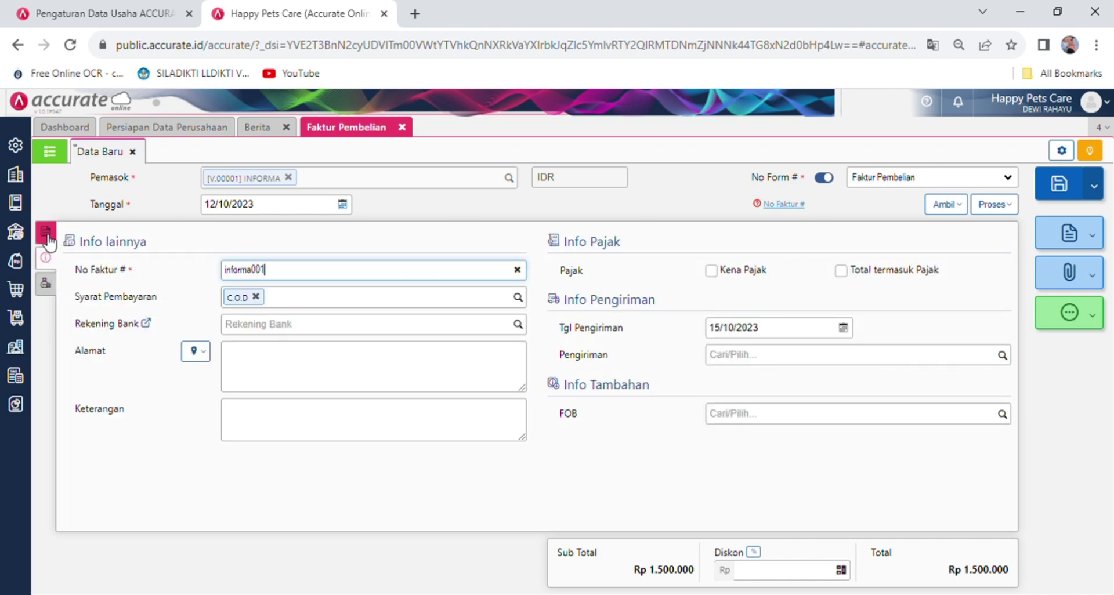
{"action": "left_click", "coordinate": [47, 239]}
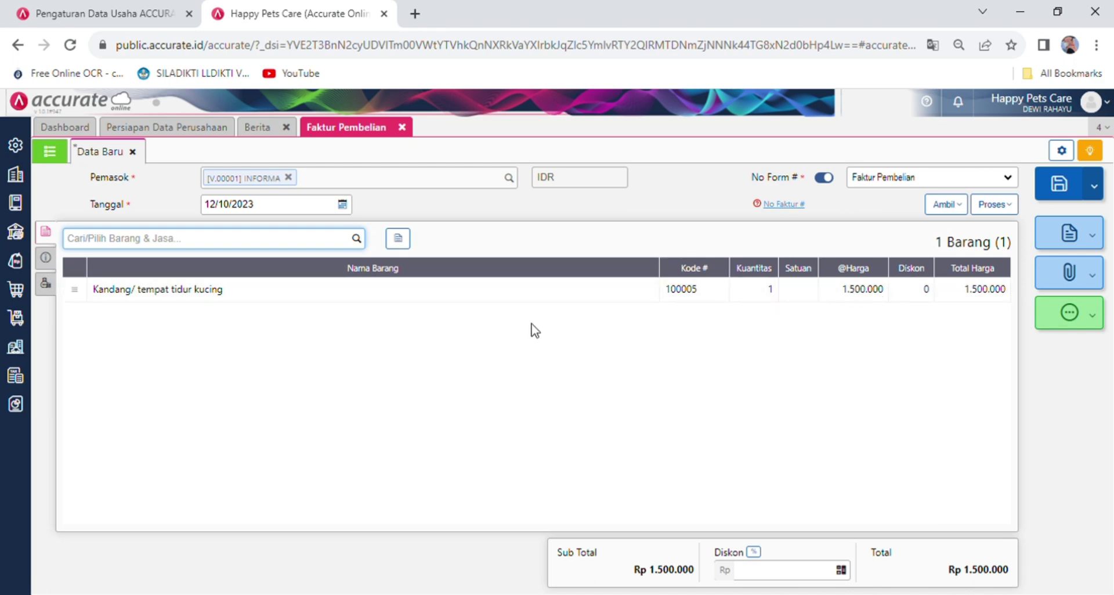
{"action": "left_click", "coordinate": [1056, 191]}
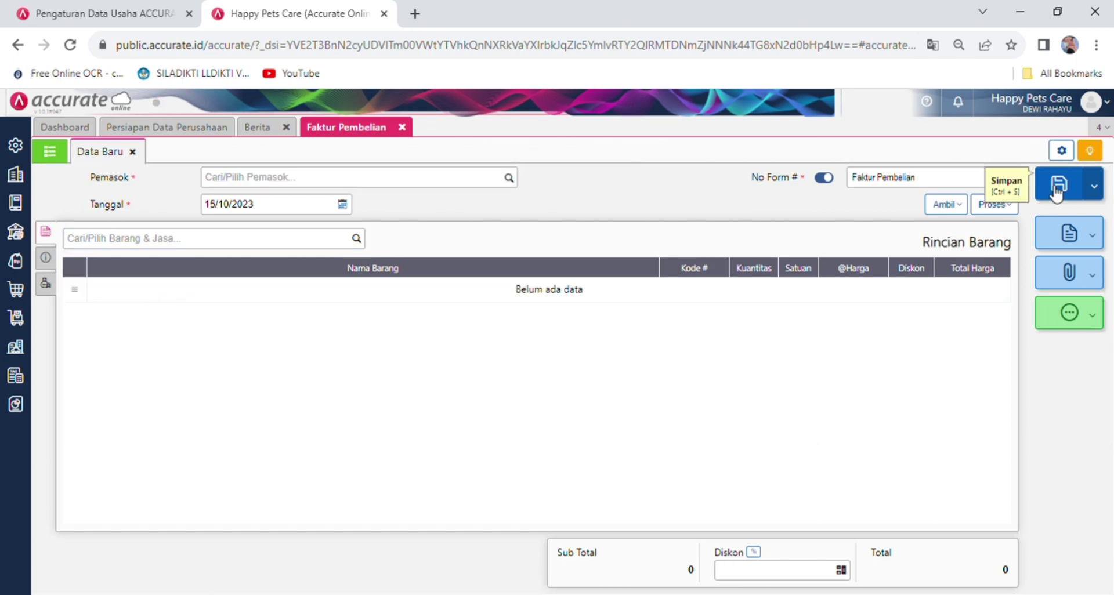
{"action": "left_click", "coordinate": [46, 290]}
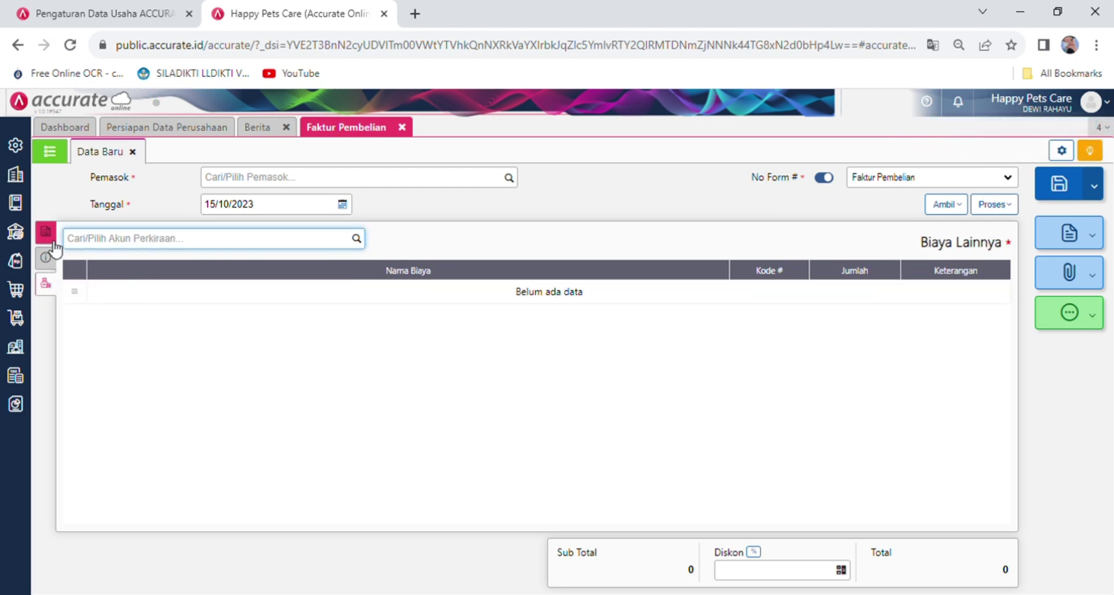
{"action": "left_click", "coordinate": [58, 154]}
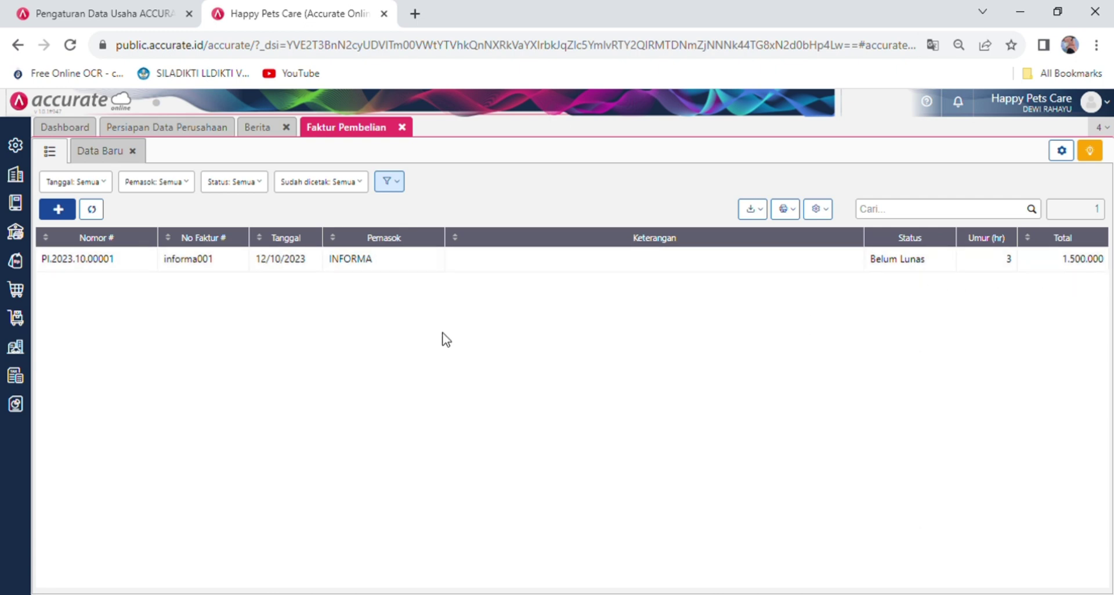
- Start a new Pembayaran Pembelian to supplier INFORMA from the Bank account, dated 12/10/2023
{"action": "left_click", "coordinate": [26, 289]}
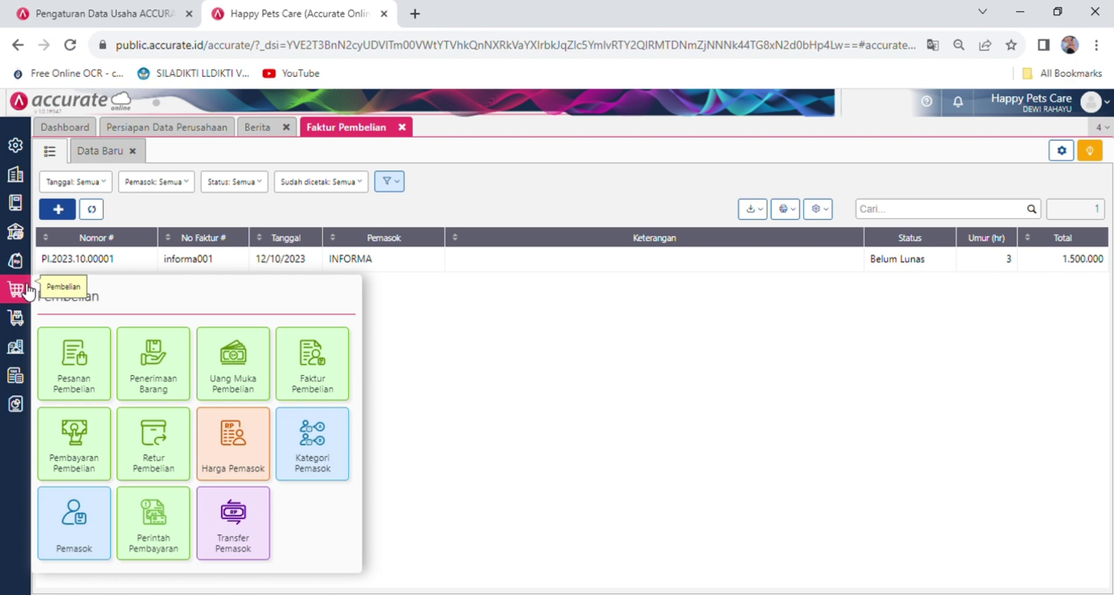
{"action": "left_click", "coordinate": [80, 456]}
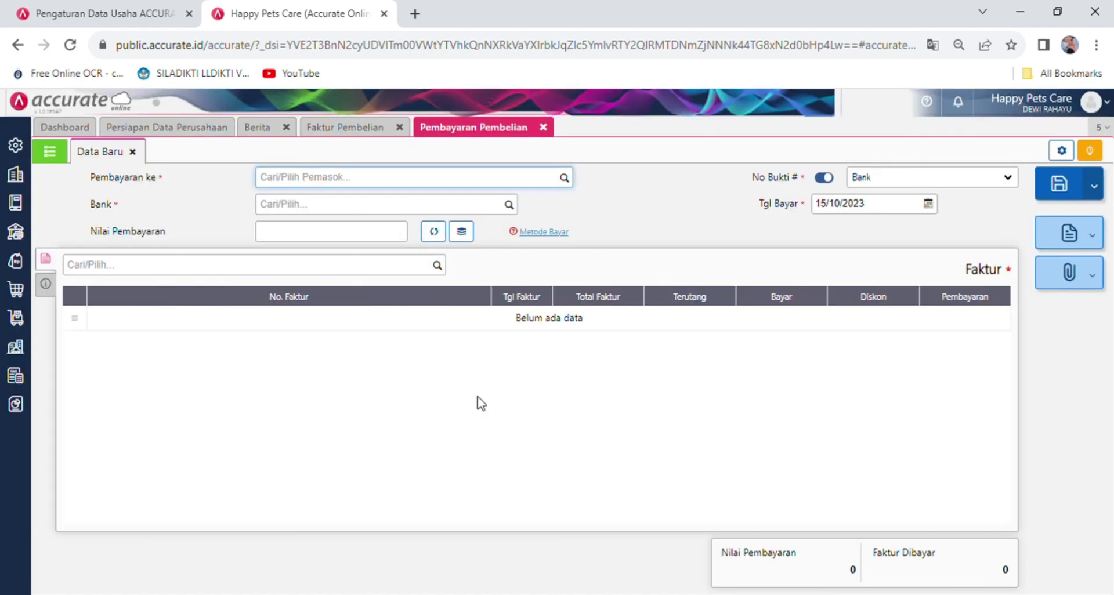
{"action": "left_click", "coordinate": [569, 178]}
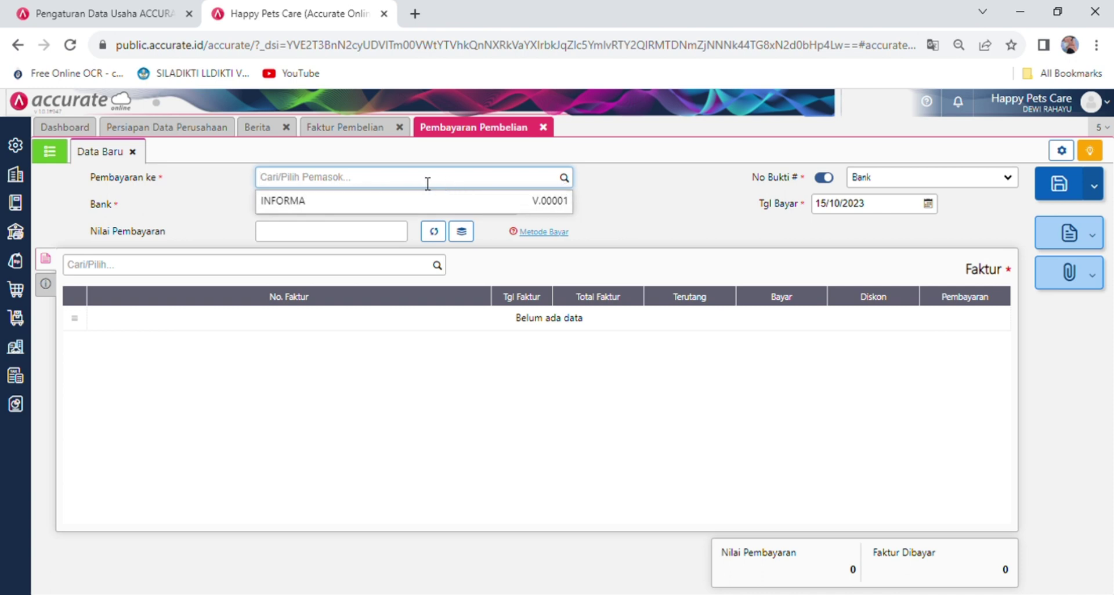
{"action": "left_click", "coordinate": [349, 203]}
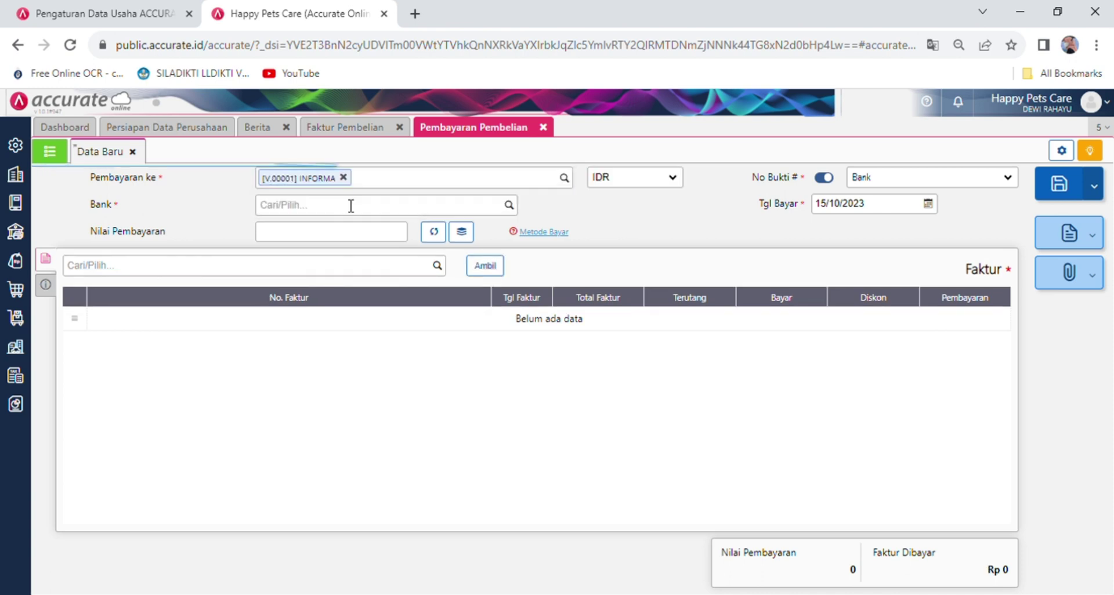
{"action": "left_click", "coordinate": [509, 205]}
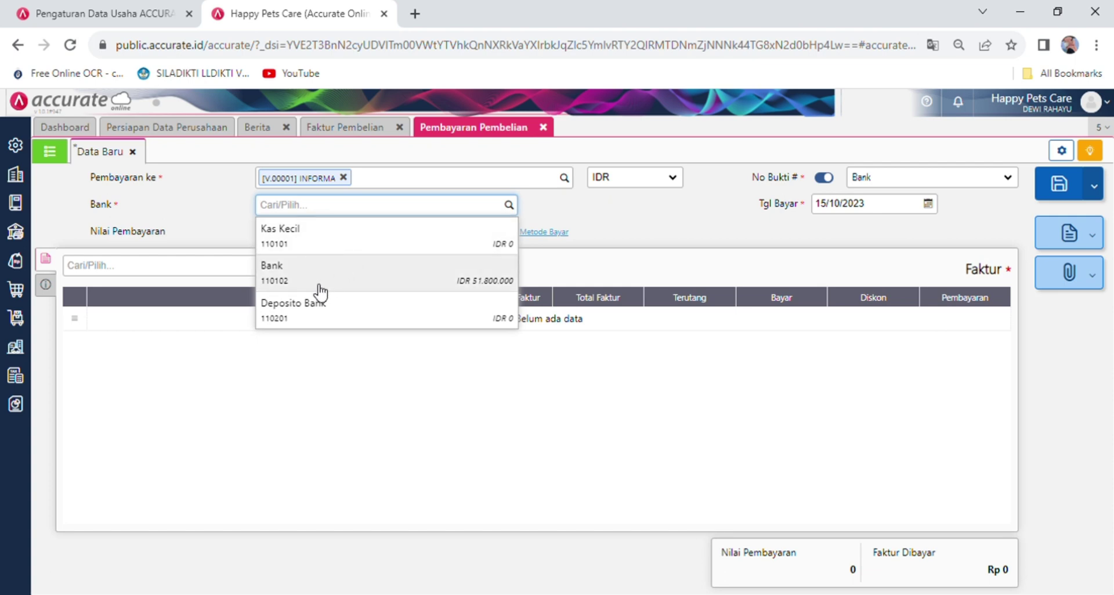
{"action": "left_click", "coordinate": [284, 278]}
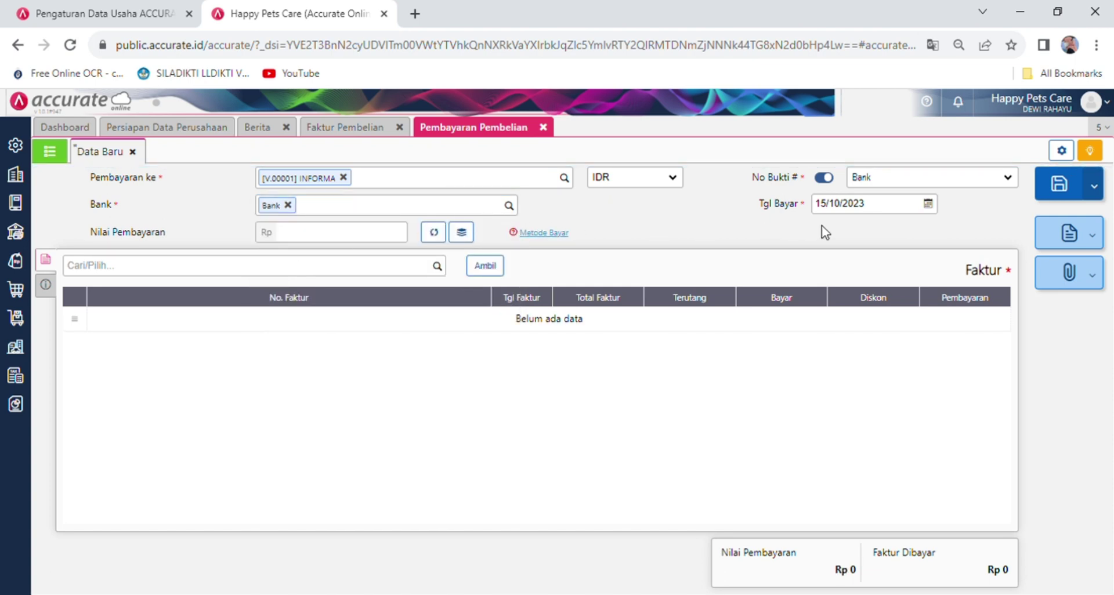
{"action": "left_click", "coordinate": [928, 204]}
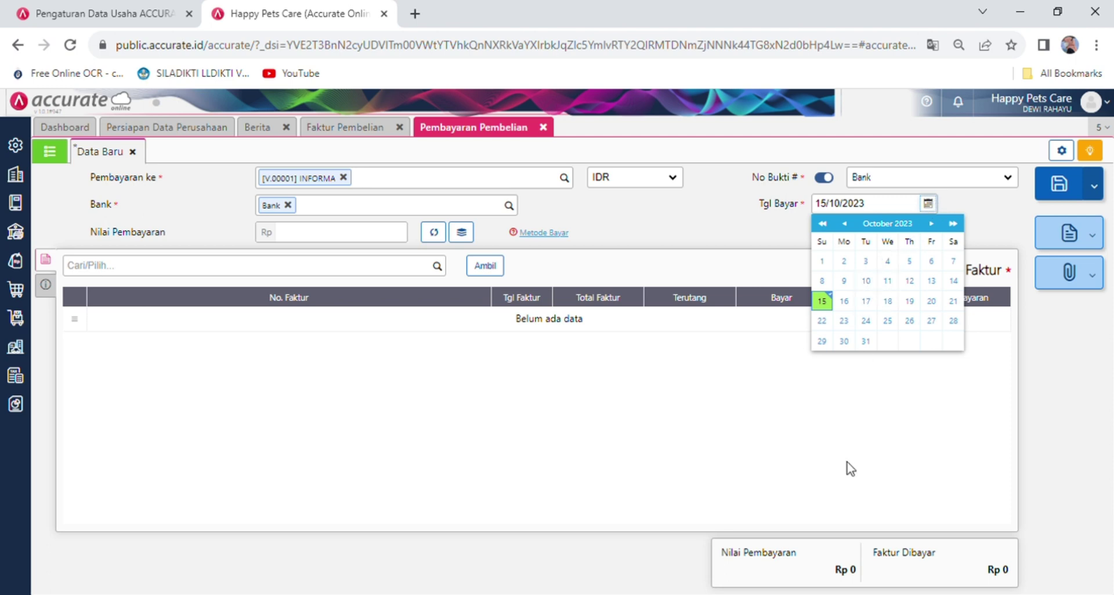
{"action": "left_click", "coordinate": [909, 281]}
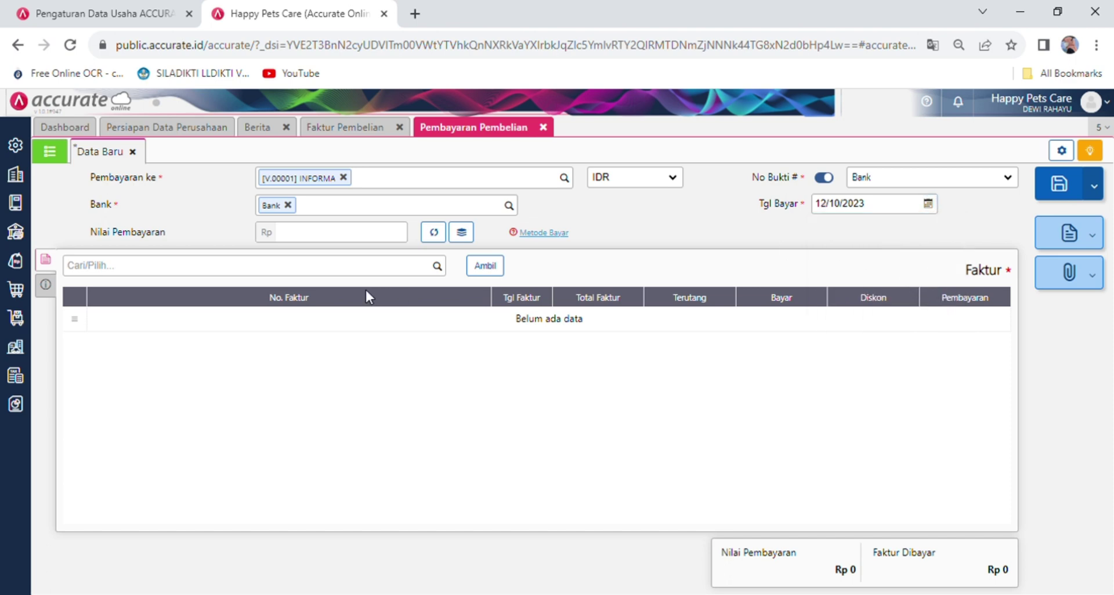
- Add the unpaid invoice informa001, fill Nilai Pembayaran with its Rp 1.500.000 amount, and save the purchase payment
{"action": "left_click", "coordinate": [487, 268]}
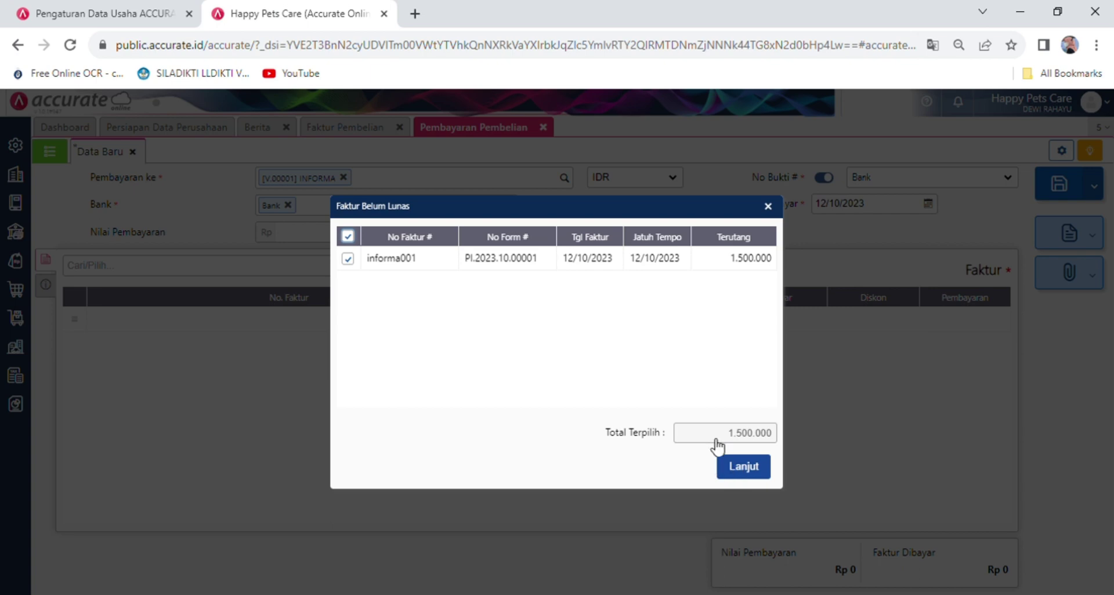
{"action": "left_click", "coordinate": [748, 468]}
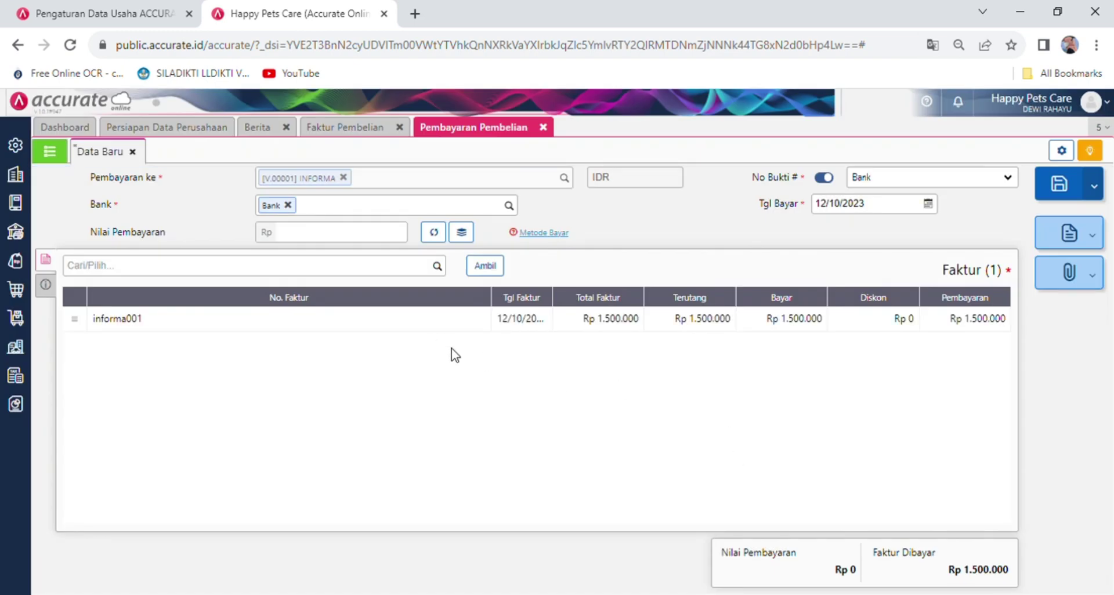
{"action": "left_click", "coordinate": [440, 238]}
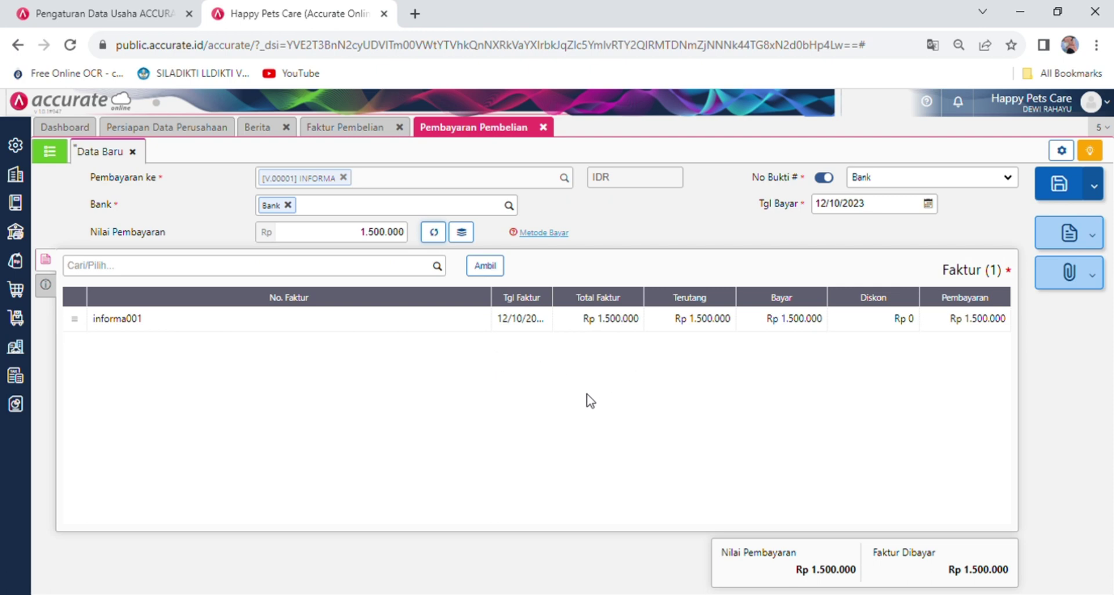
{"action": "left_click", "coordinate": [44, 292]}
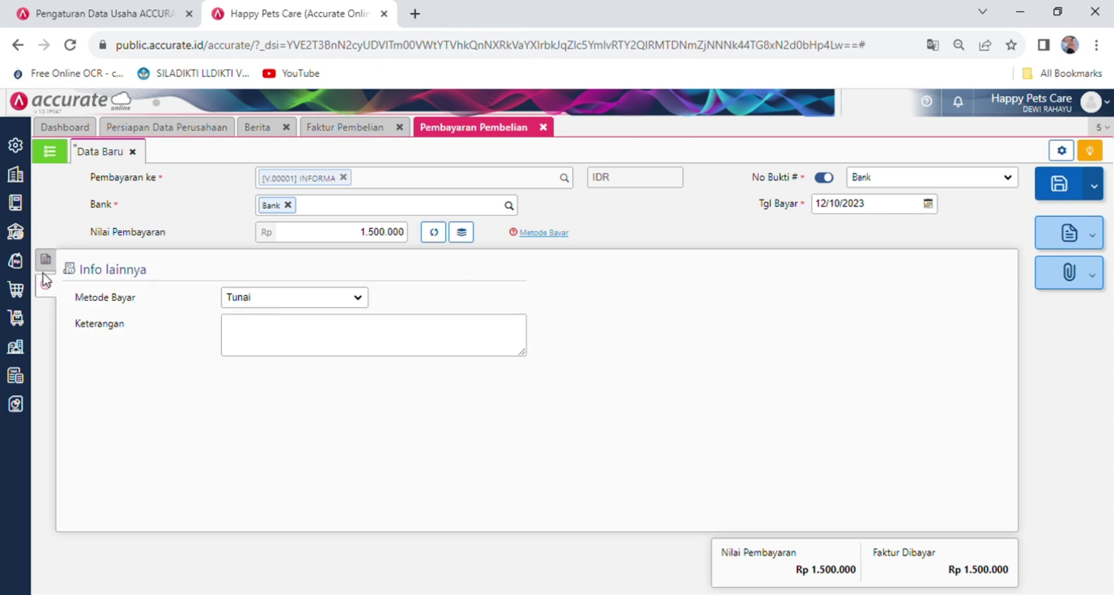
{"action": "left_click", "coordinate": [45, 261]}
{"action": "left_click", "coordinate": [231, 274]}
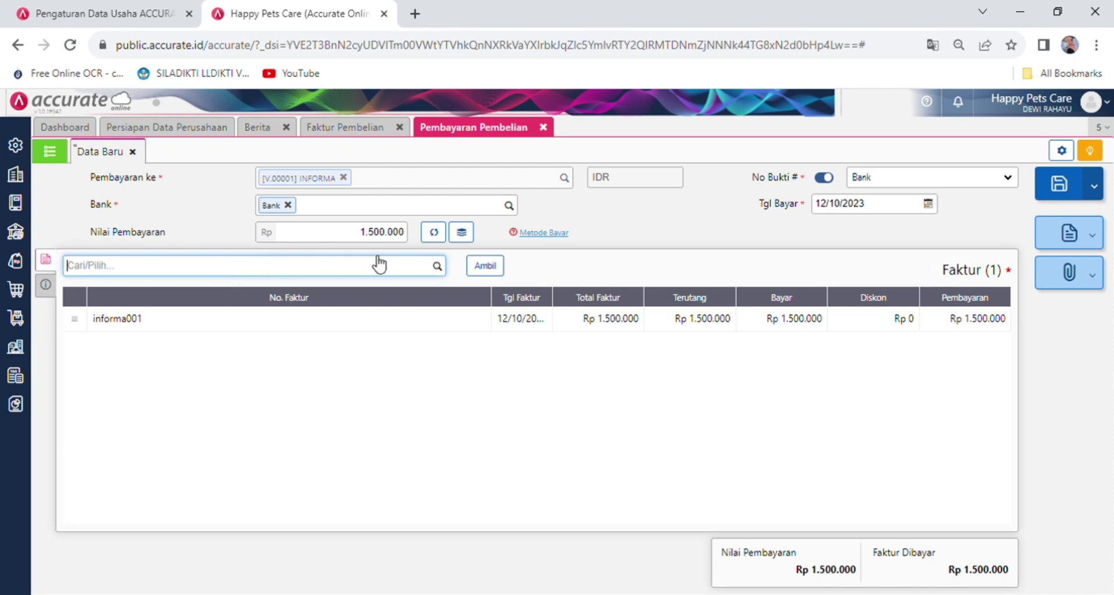
{"action": "left_click", "coordinate": [1062, 184]}
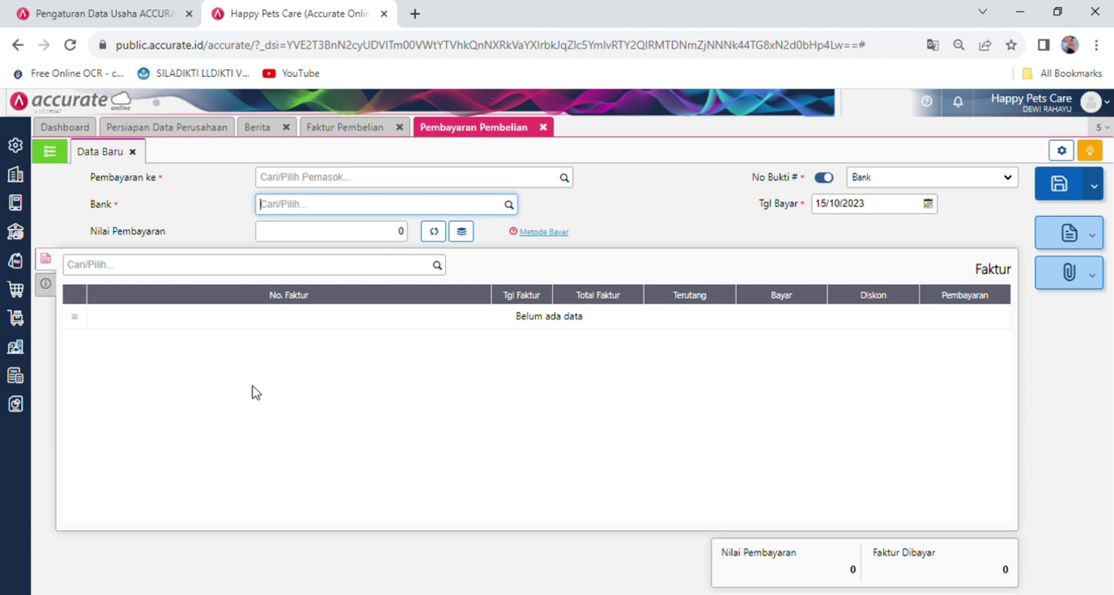
- Open the Aset Tetap page and close the Pembayaran Pembelian and Faktur Pembelian pages
{"action": "left_click", "coordinate": [22, 355]}
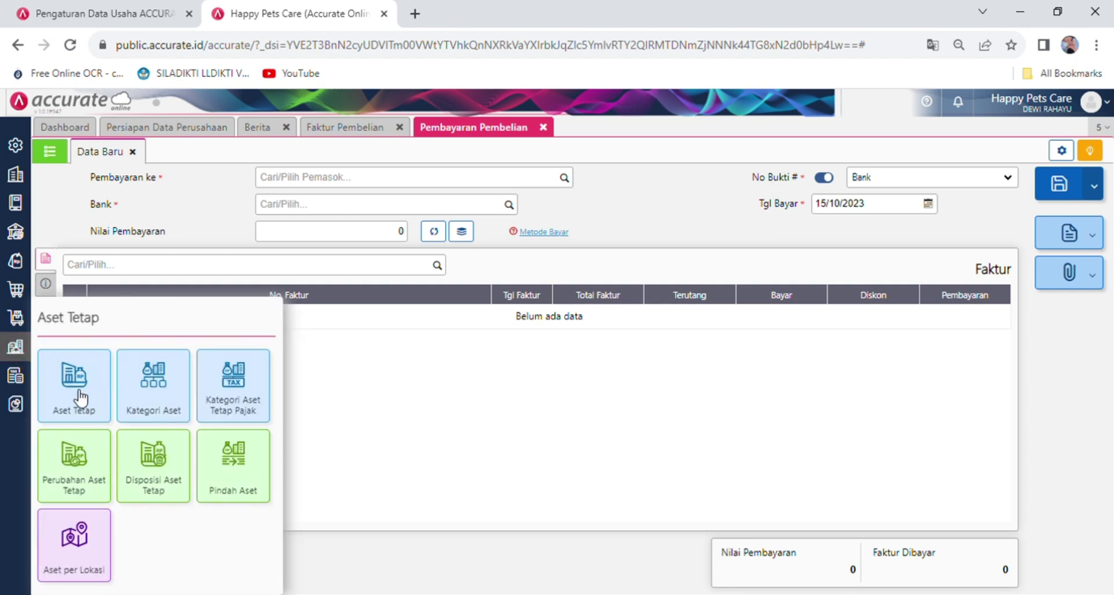
{"action": "left_click", "coordinate": [80, 399]}
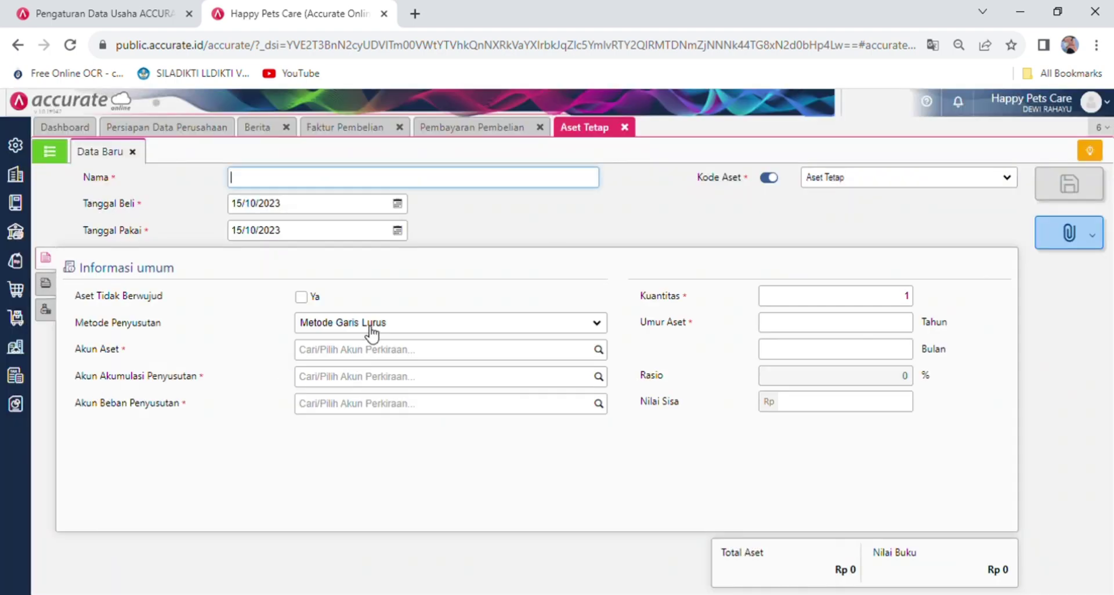
{"action": "left_click", "coordinate": [548, 137]}
{"action": "left_click", "coordinate": [546, 130]}
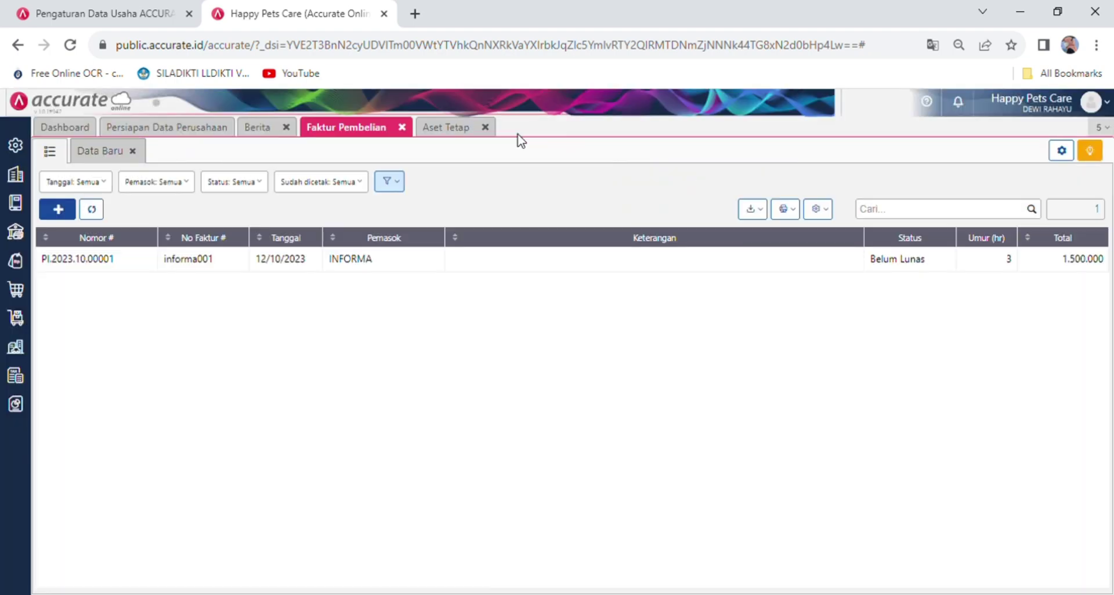
{"action": "left_click", "coordinate": [401, 127]}
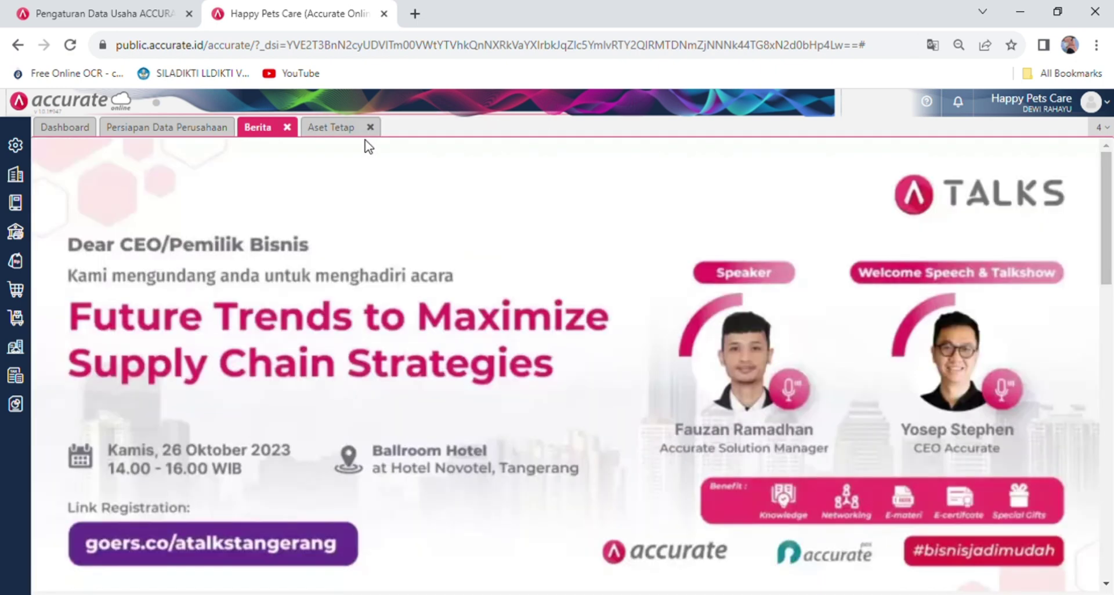
- Close the blank fixed asset form and open the draft asset "Kandang/ tempat tidur kucing" from the asset list
{"action": "left_click", "coordinate": [338, 129]}
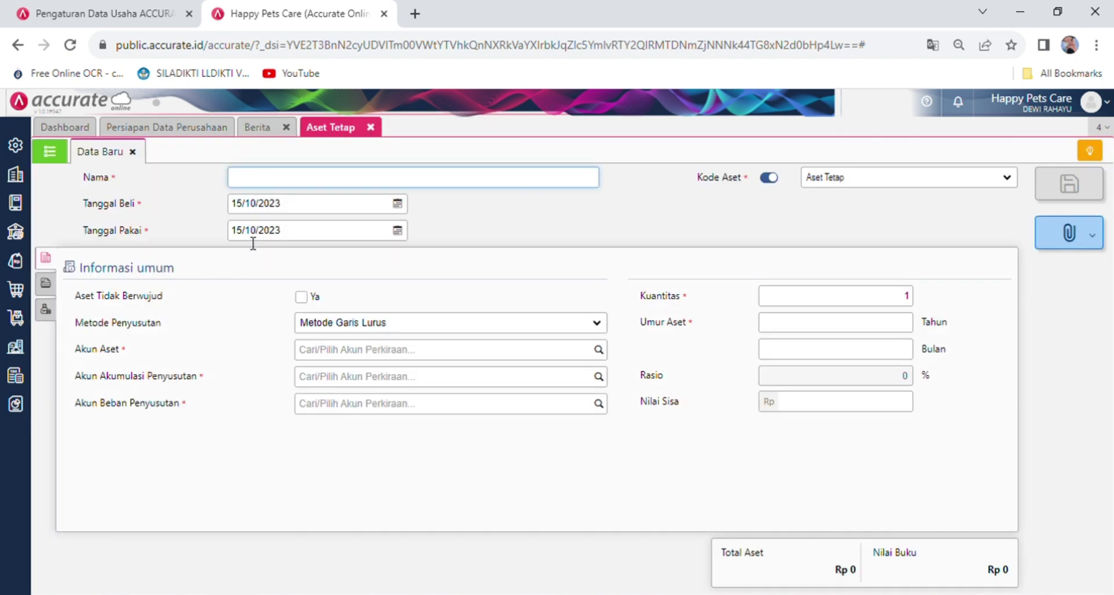
{"action": "left_click", "coordinate": [133, 152]}
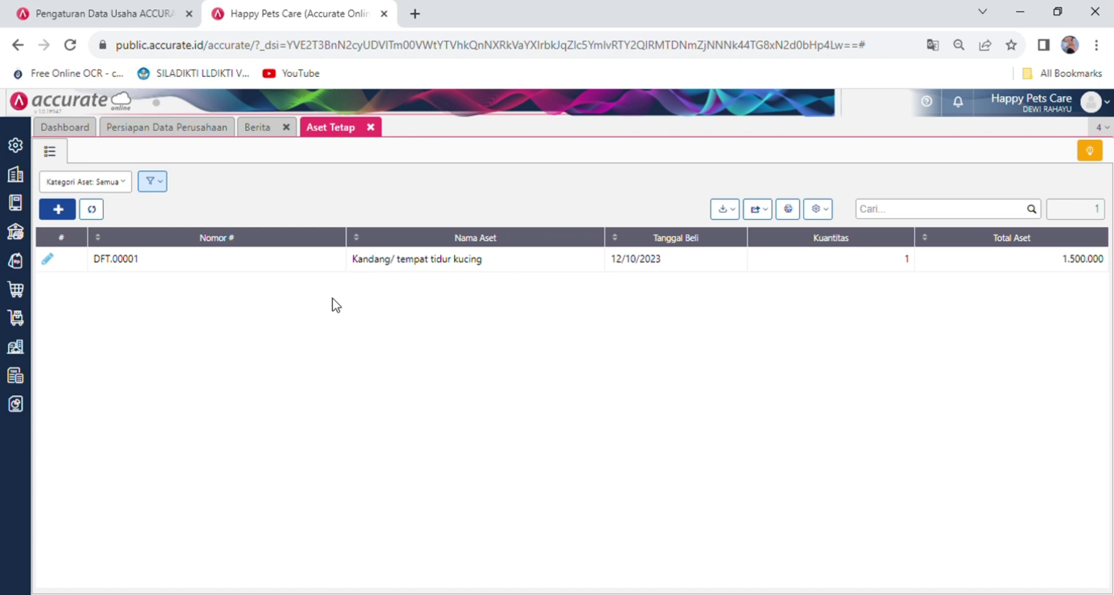
{"action": "left_click", "coordinate": [468, 276]}
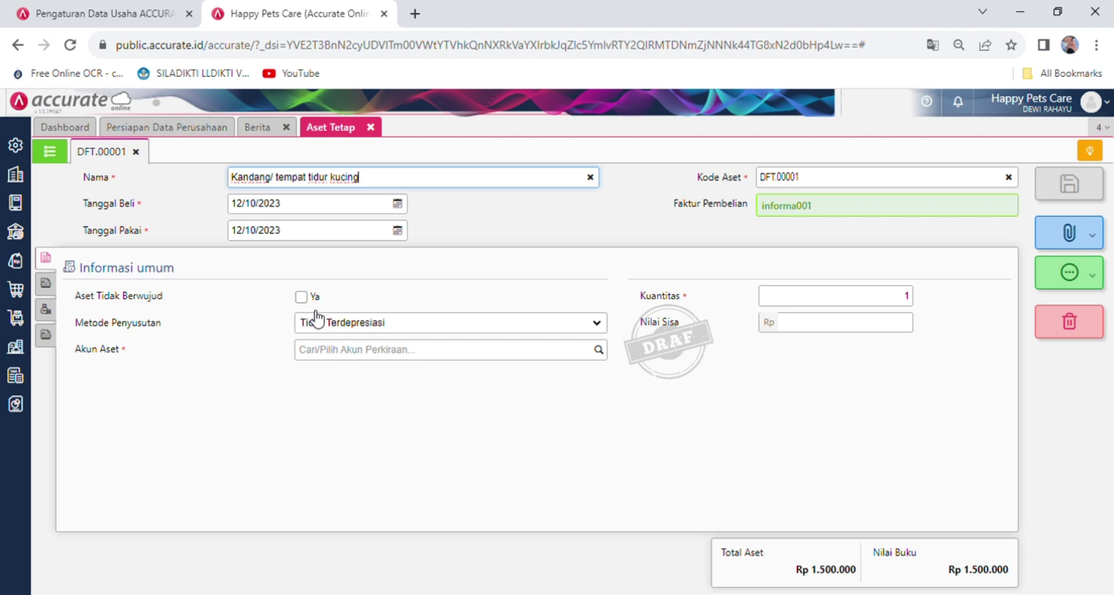
- Set the draft asset's Akun Aset to the Peralatan account
{"action": "left_click", "coordinate": [349, 356]}
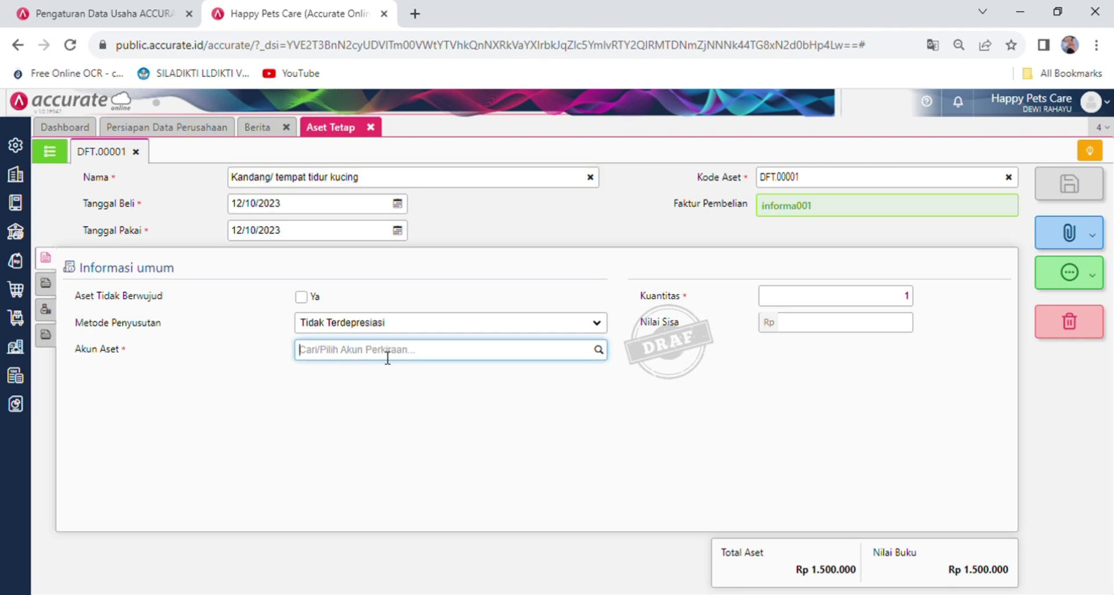
{"action": "left_click", "coordinate": [599, 352]}
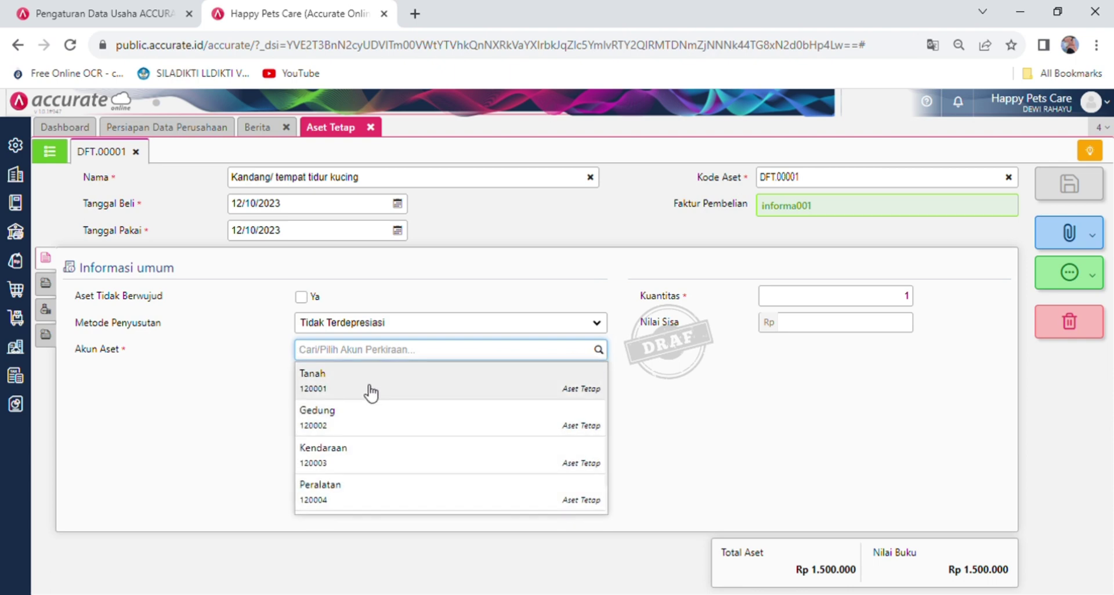
{"action": "left_click", "coordinate": [338, 504]}
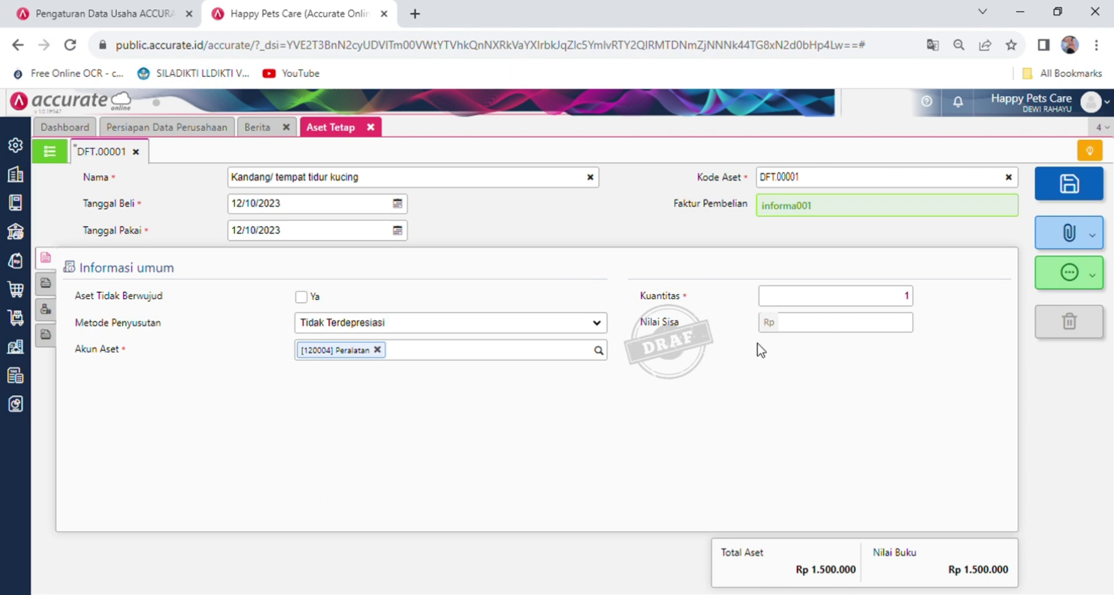
- In the asset's Info lainnya, create and assign the new Kategori Aset "Kandang/Tempat tidur kucing"
{"action": "left_click", "coordinate": [48, 283]}
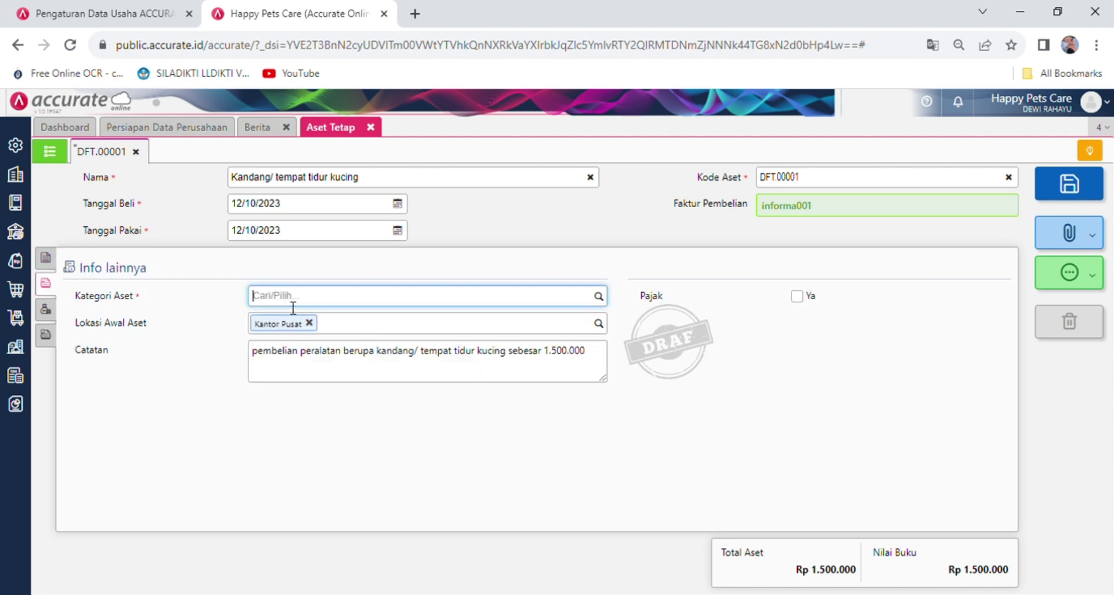
{"action": "left_click", "coordinate": [599, 296]}
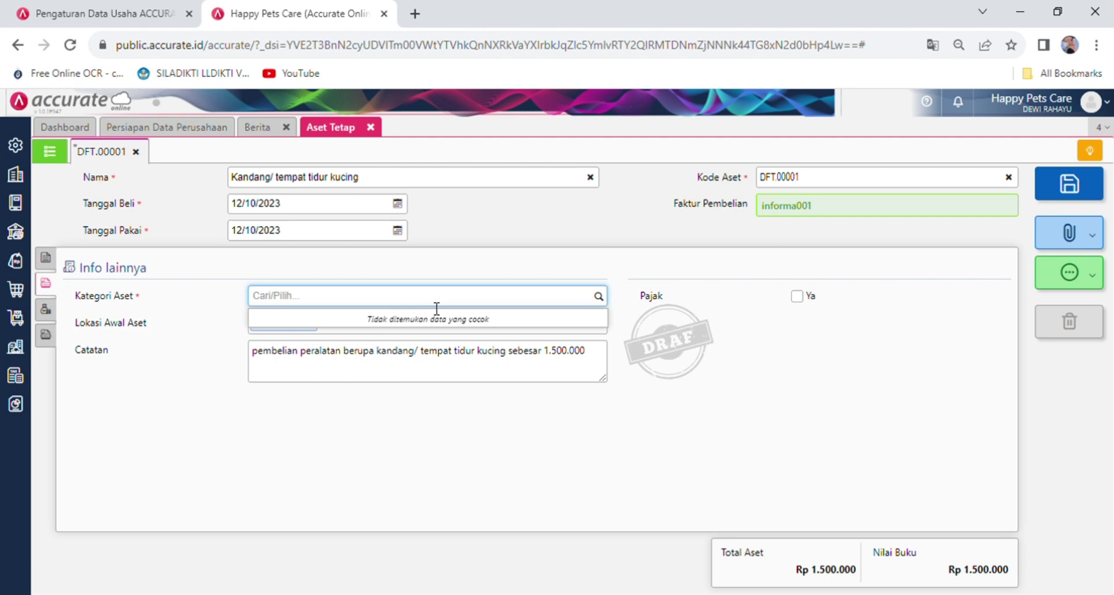
{"action": "type", "text": "Kandang/Tempat tidur kucing"}
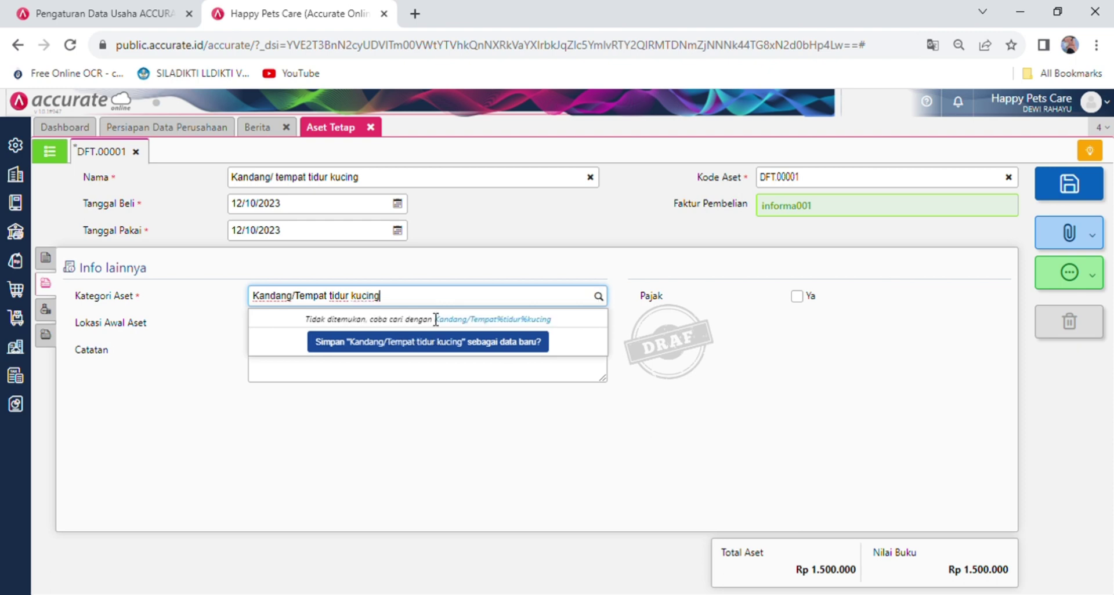
{"action": "left_click", "coordinate": [410, 342]}
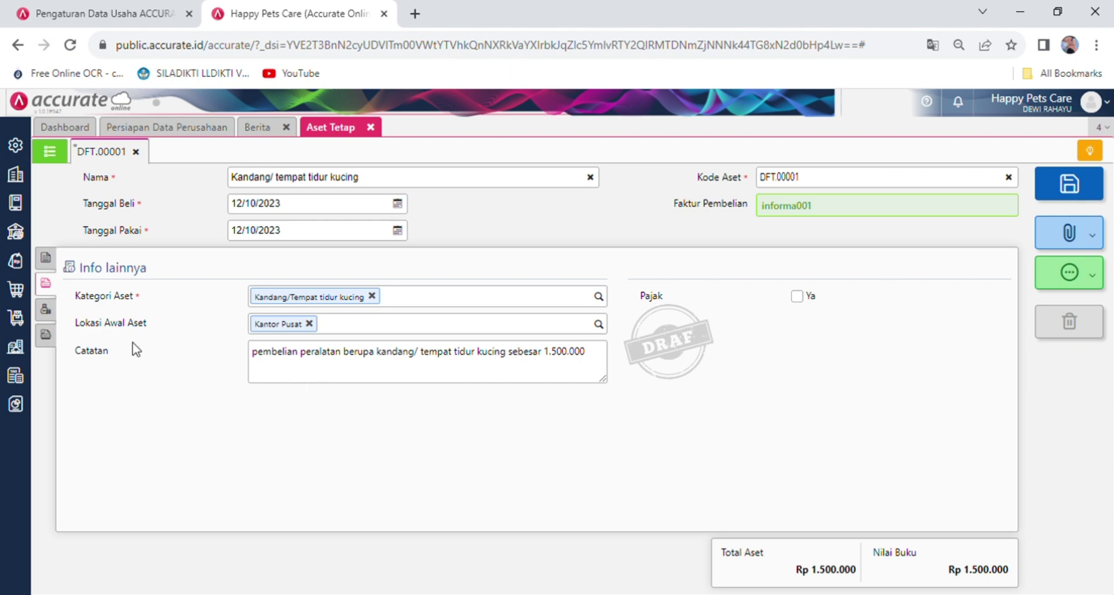
- Check the asset's Akun Pengeluaran, Informasi umum and Info lainnya sections, and save the fixed asset
{"action": "left_click", "coordinate": [45, 309]}
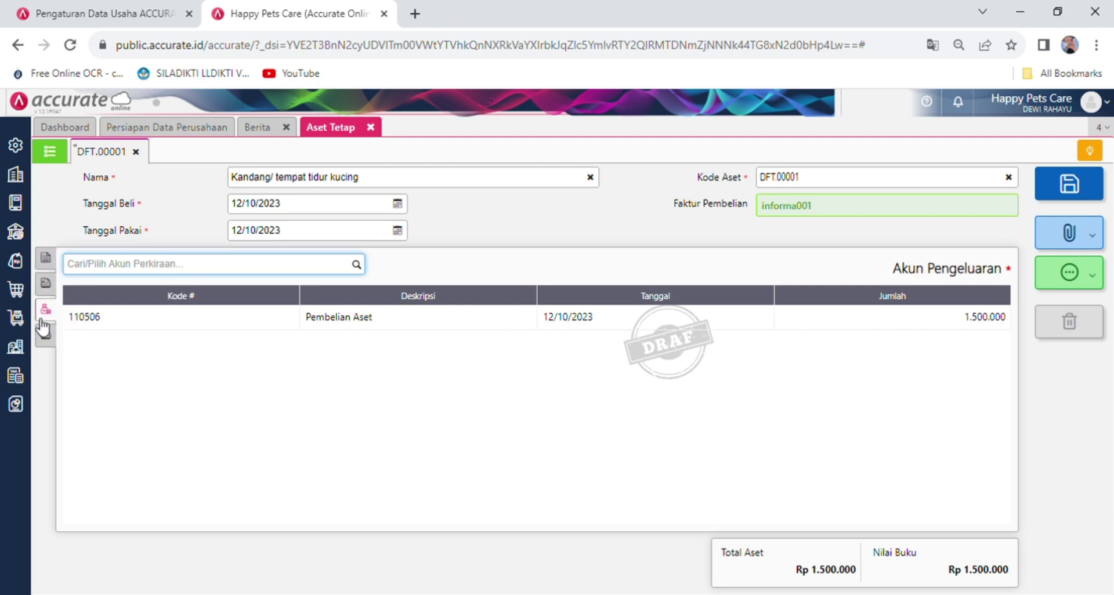
{"action": "left_click", "coordinate": [49, 337]}
{"action": "left_click", "coordinate": [47, 287]}
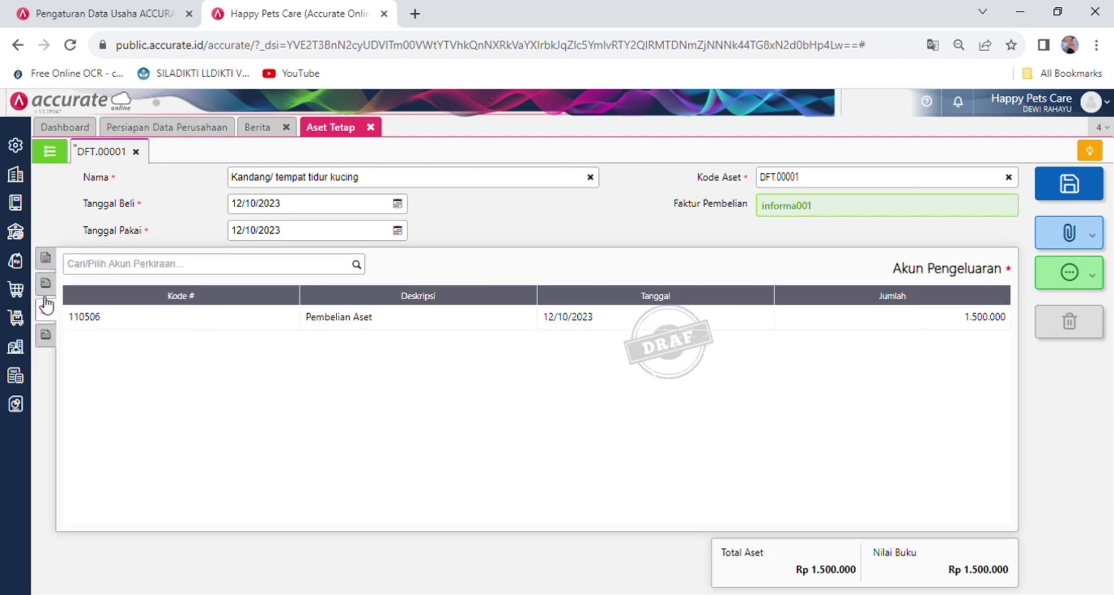
{"action": "left_click", "coordinate": [48, 261]}
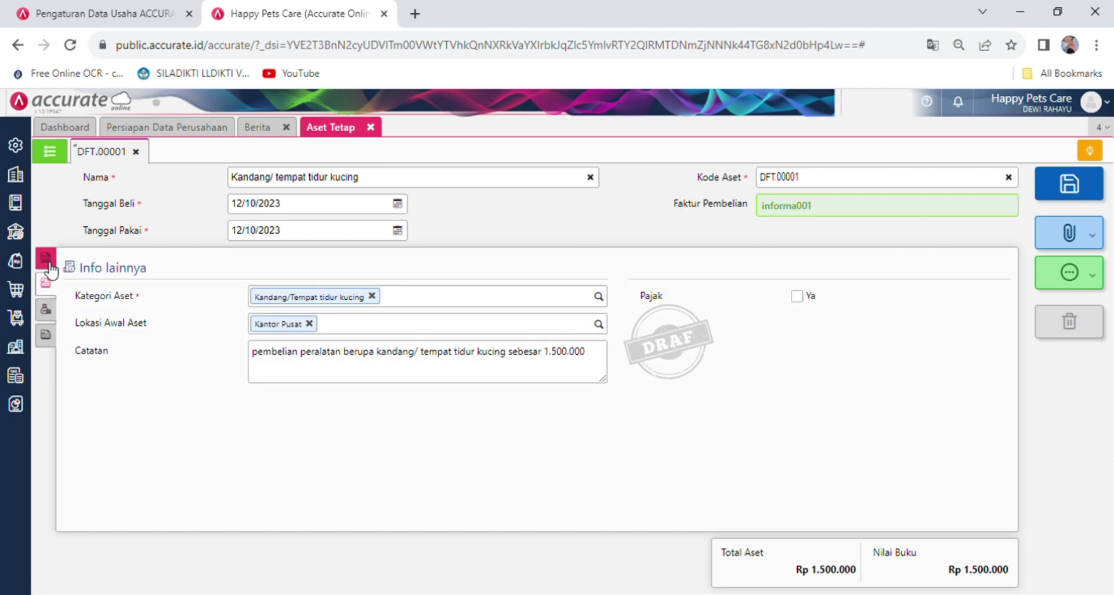
{"action": "left_click", "coordinate": [53, 282]}
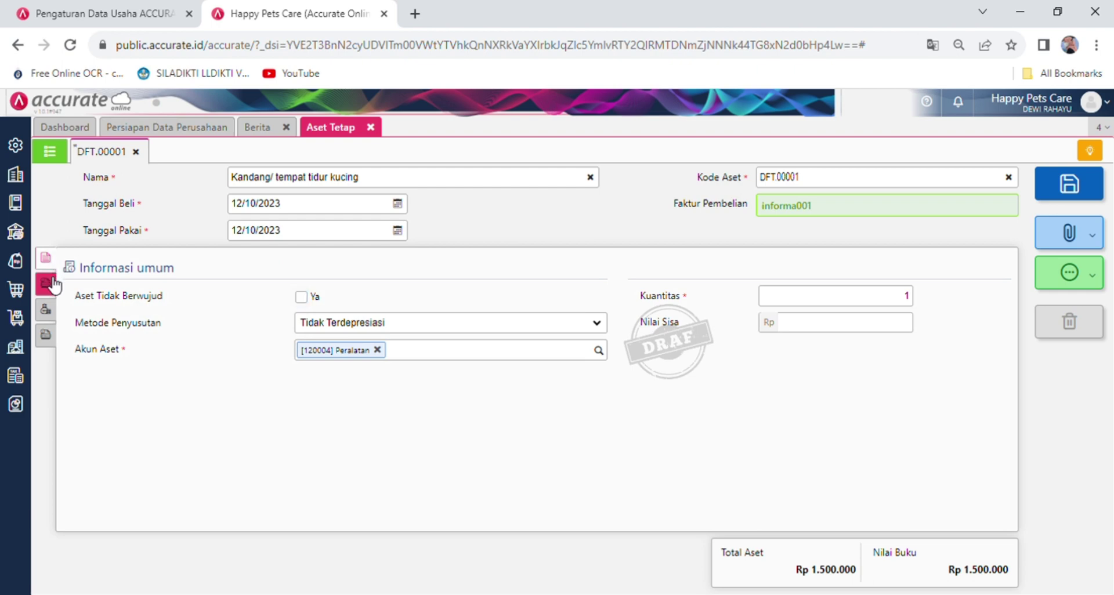
{"action": "left_click", "coordinate": [52, 282]}
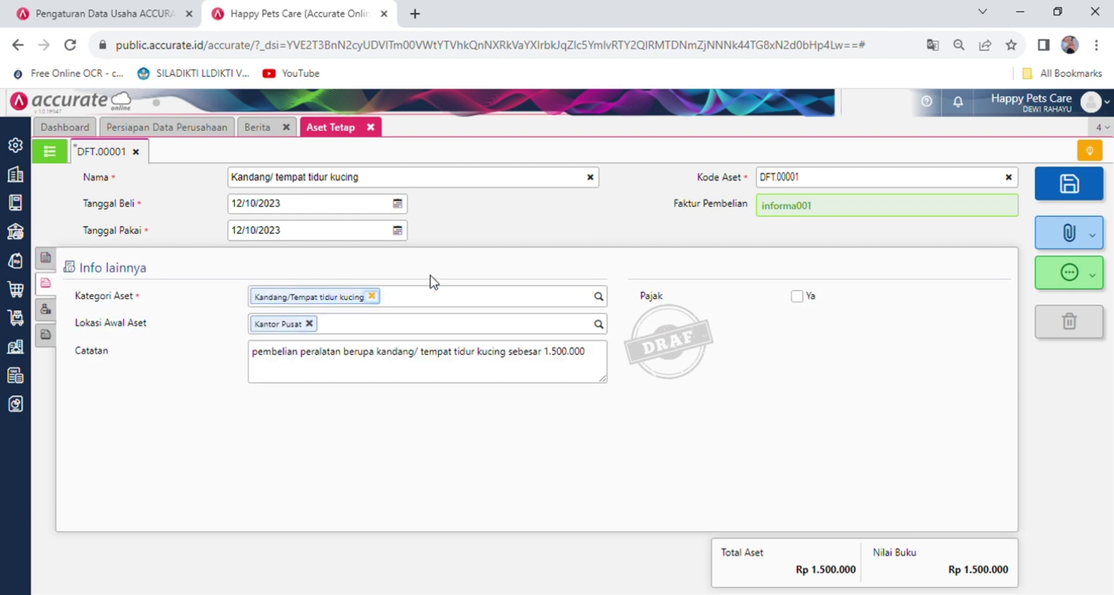
{"action": "left_click", "coordinate": [1057, 184]}
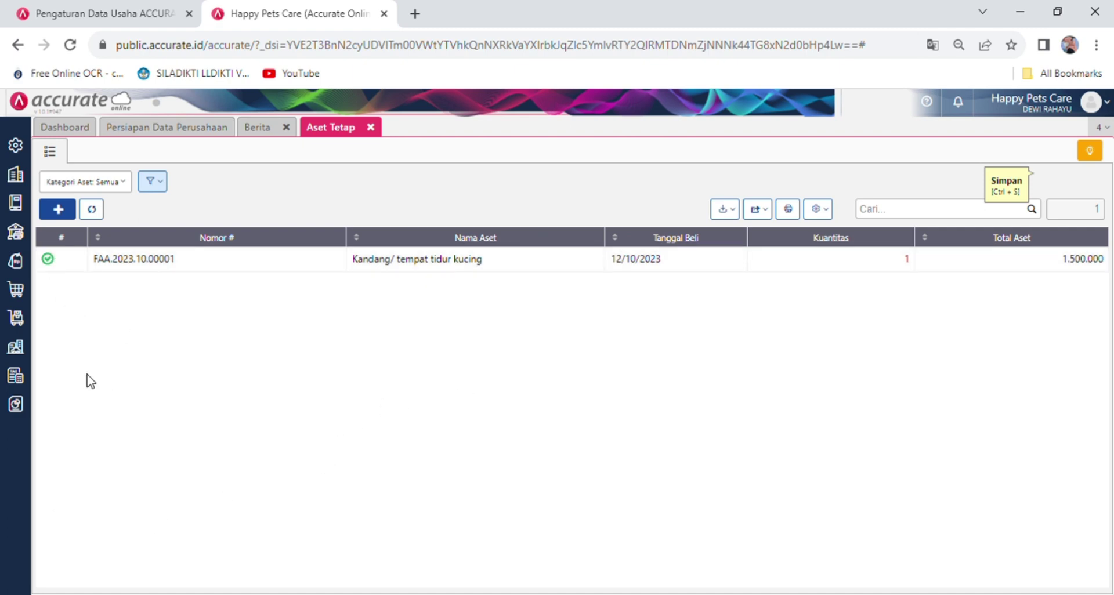
- From Daftar Laporan, display the Keuangan report Neraca (Standar) with Per Tanggal set to 01/11/2023
{"action": "left_click", "coordinate": [25, 402]}
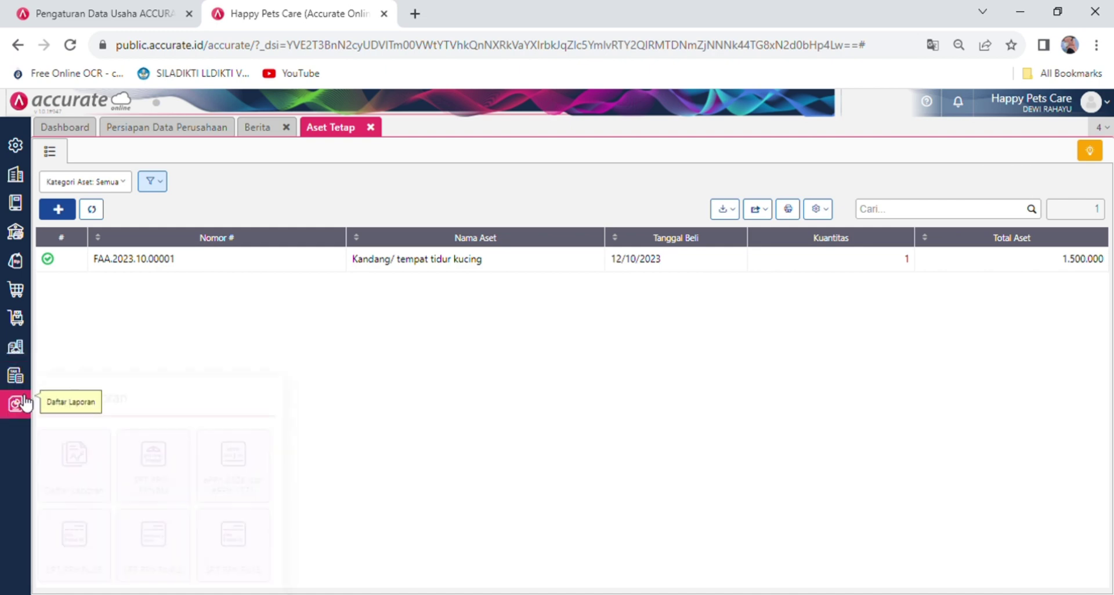
{"action": "left_click", "coordinate": [63, 468]}
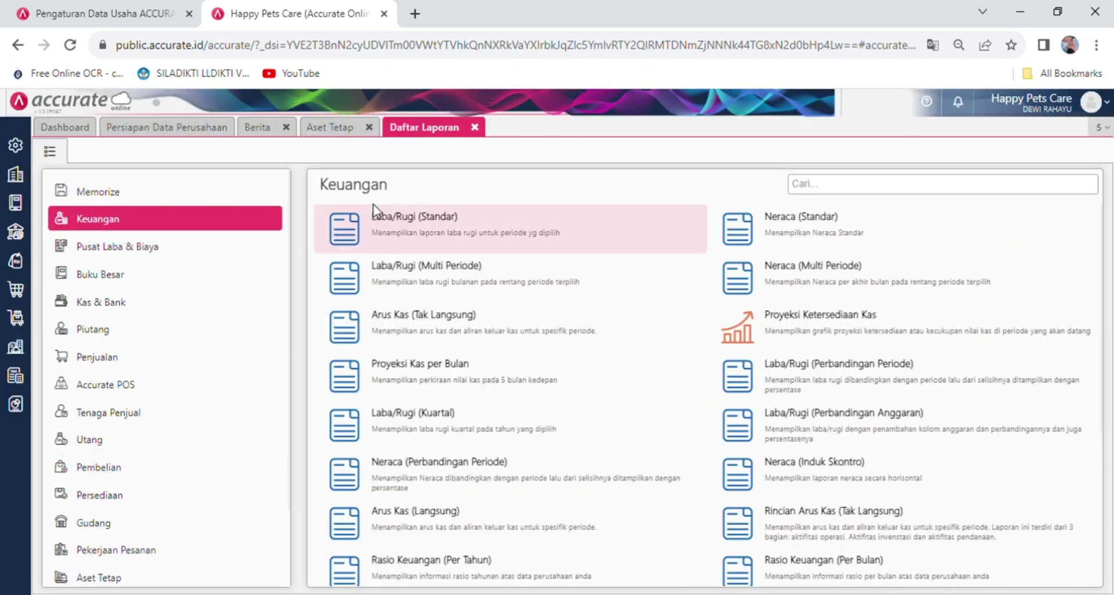
{"action": "left_click", "coordinate": [751, 230]}
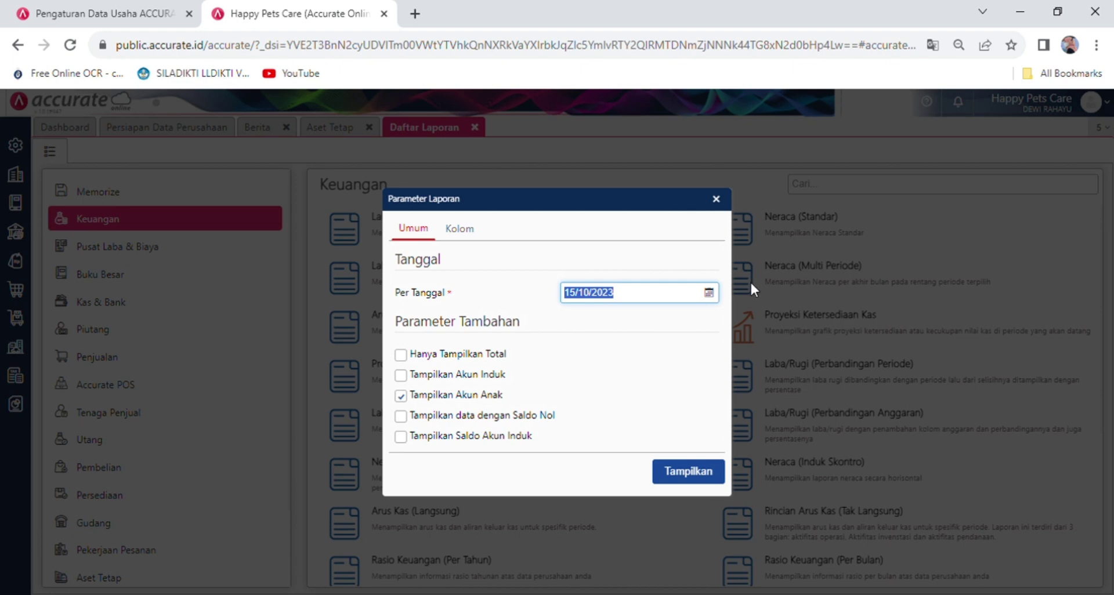
{"action": "left_click", "coordinate": [710, 294]}
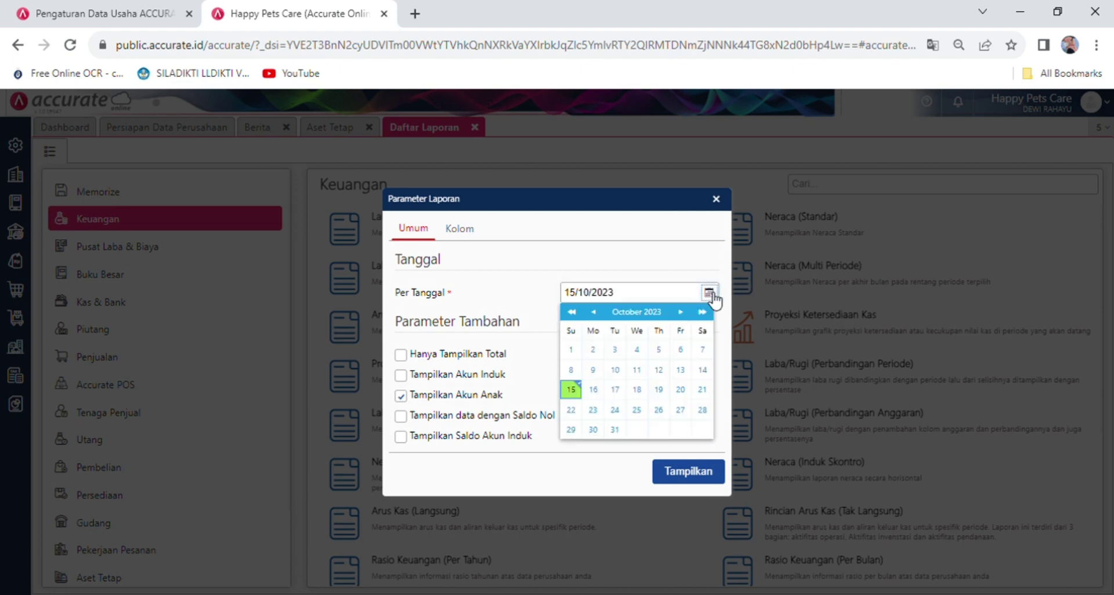
{"action": "left_click", "coordinate": [680, 311]}
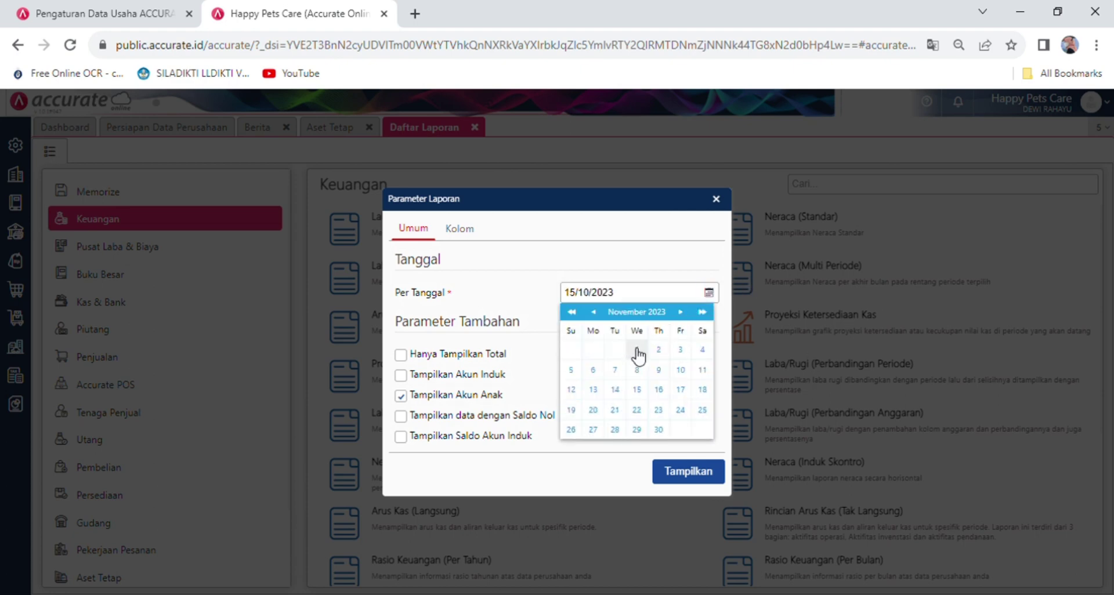
{"action": "left_click", "coordinate": [635, 351]}
{"action": "left_click", "coordinate": [690, 479]}
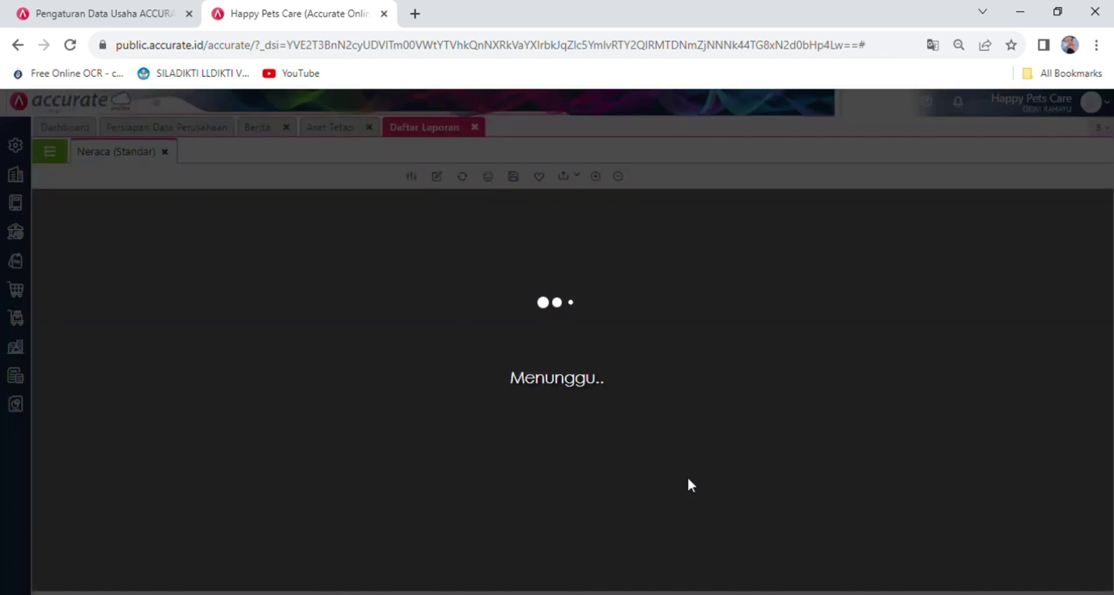
- Examine the assets, liabilities and equity across both pages of the Neraca (Standar) report, and close the report
{"action": "scroll", "coordinate": [442, 413], "scroll_direction": "down", "scroll_amount": 2}
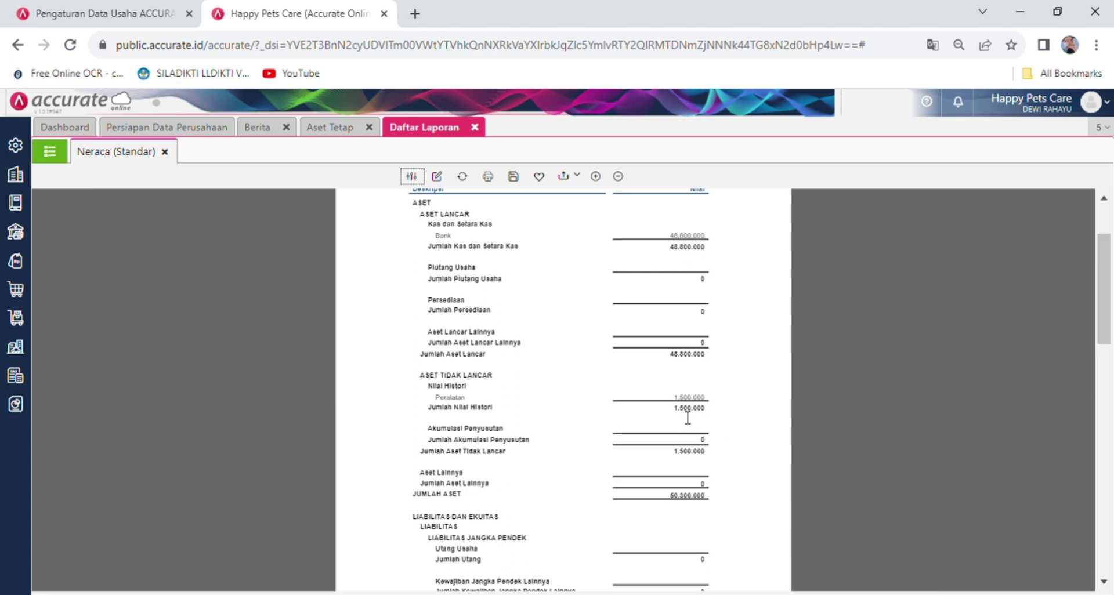
{"action": "scroll", "coordinate": [615, 426], "scroll_direction": "down", "scroll_amount": 1}
{"action": "scroll", "coordinate": [615, 426], "scroll_direction": "down", "scroll_amount": 3}
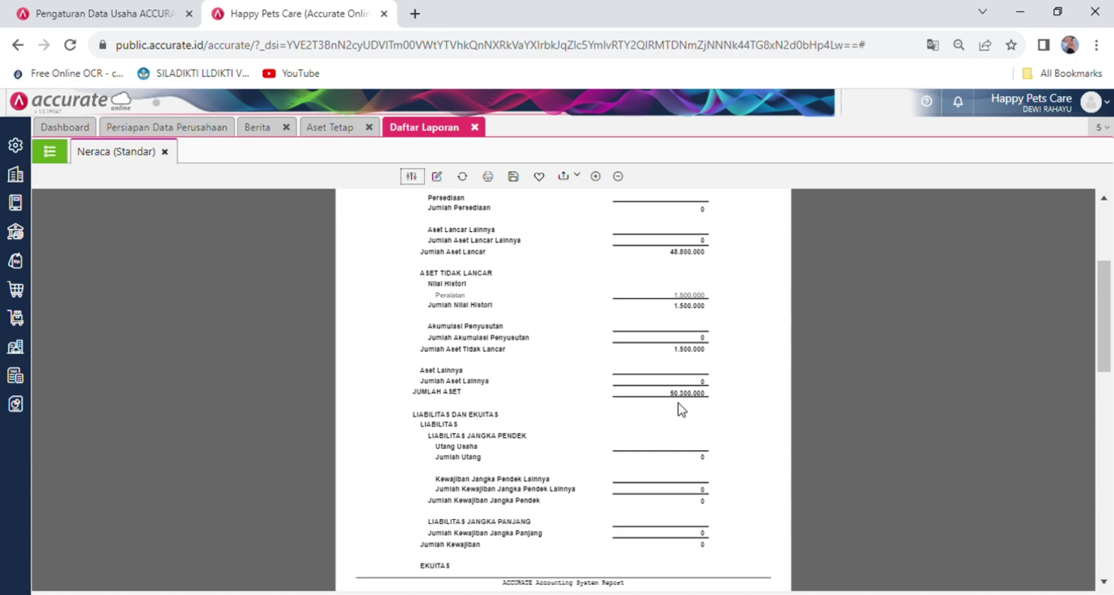
{"action": "scroll", "coordinate": [682, 409], "scroll_direction": "down", "scroll_amount": 4}
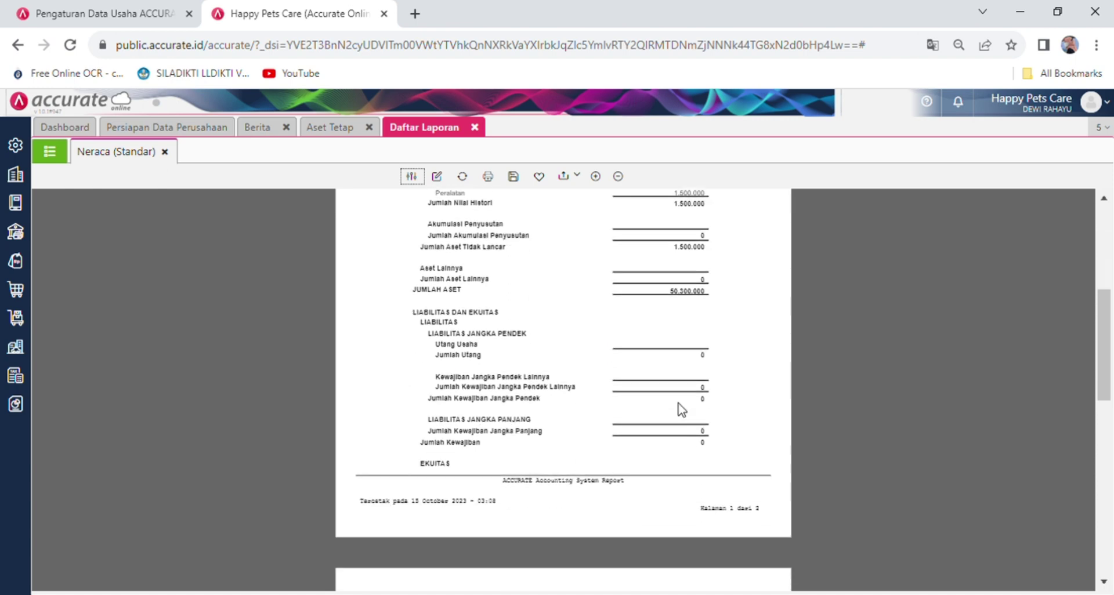
{"action": "scroll", "coordinate": [681, 410], "scroll_direction": "down", "scroll_amount": 4}
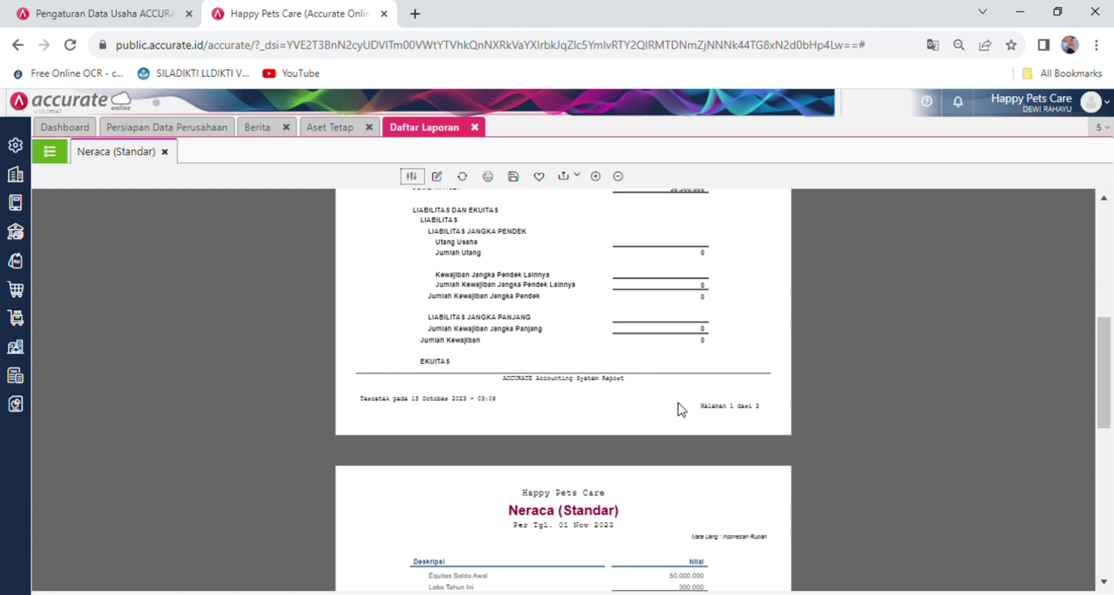
{"action": "scroll", "coordinate": [681, 410], "scroll_direction": "down", "scroll_amount": 4}
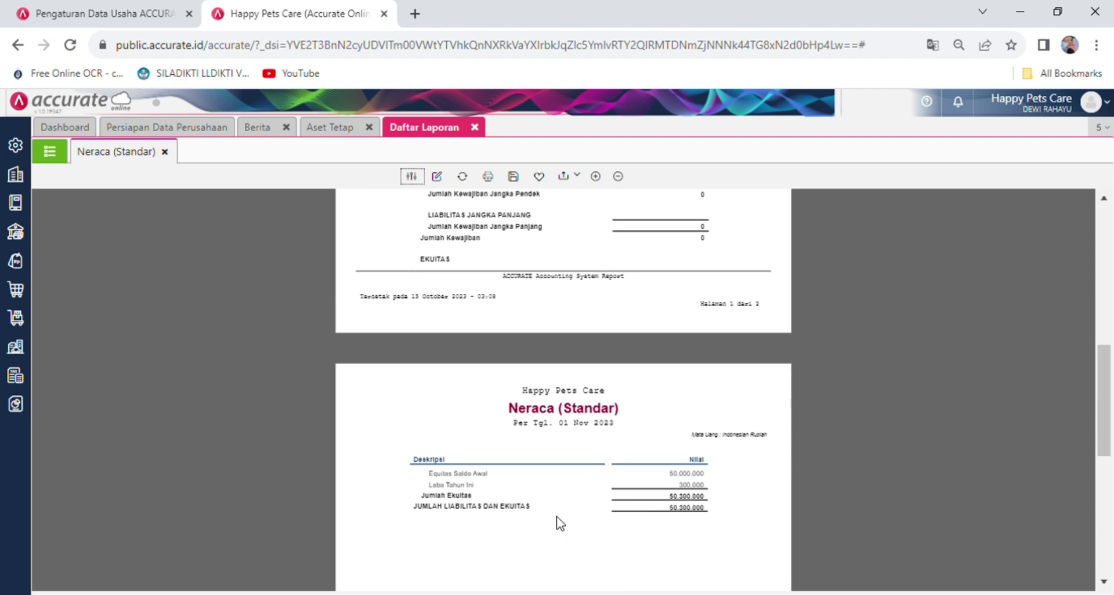
{"action": "scroll", "coordinate": [556, 517], "scroll_direction": "up", "scroll_amount": 8}
{"action": "scroll", "coordinate": [555, 516], "scroll_direction": "down", "scroll_amount": 3}
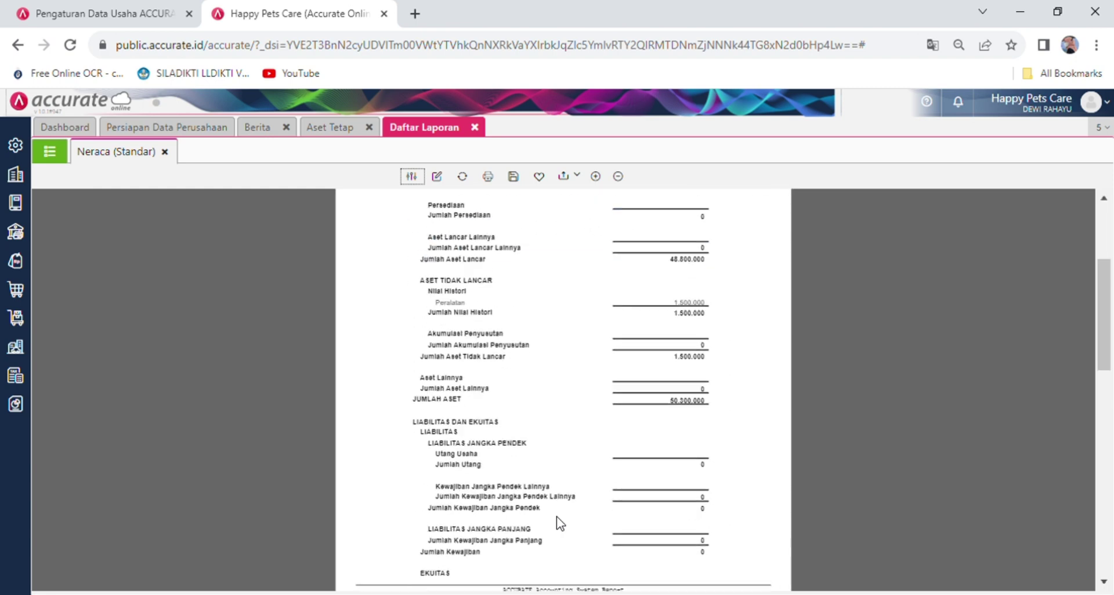
{"action": "scroll", "coordinate": [666, 475], "scroll_direction": "down", "scroll_amount": 2}
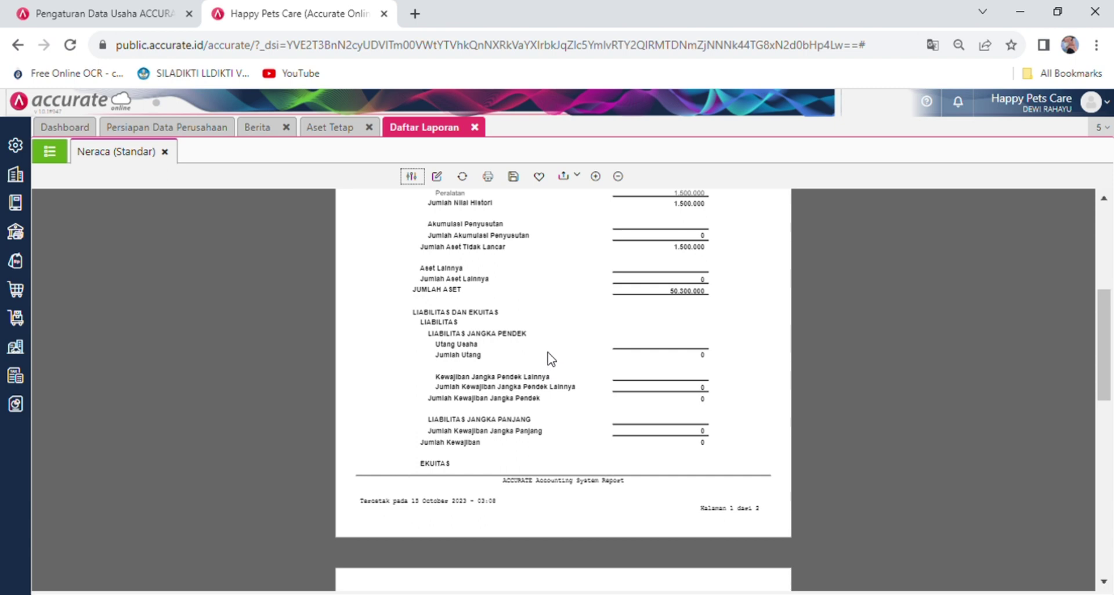
{"action": "left_click", "coordinate": [165, 151]}
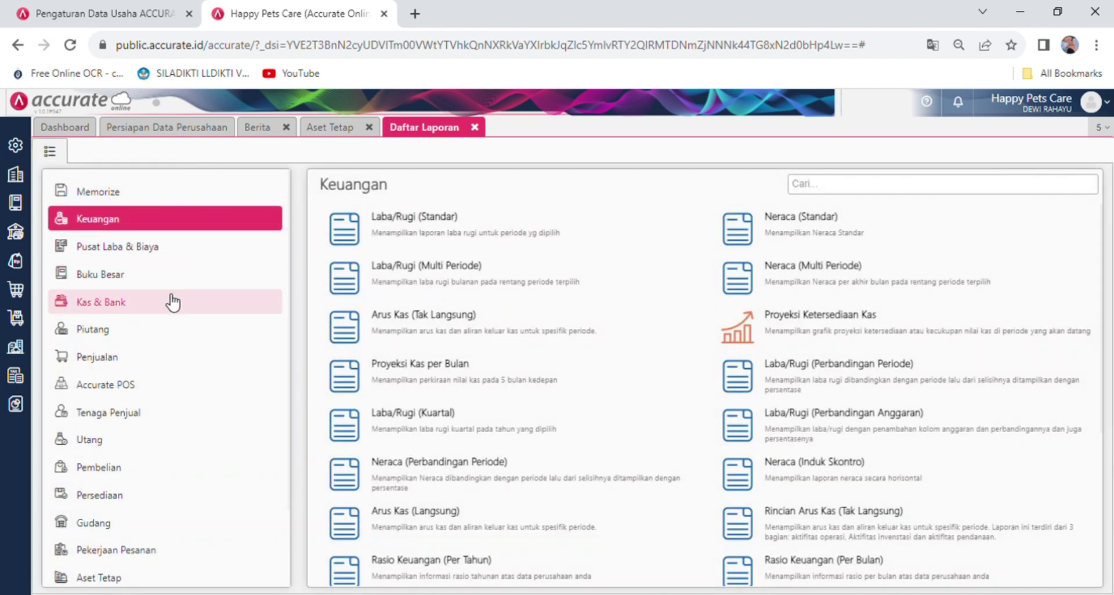
- Display the Buku Besar report Keseluruhan Jurnal with its end date set to 01/11/2023
{"action": "left_click", "coordinate": [185, 277]}
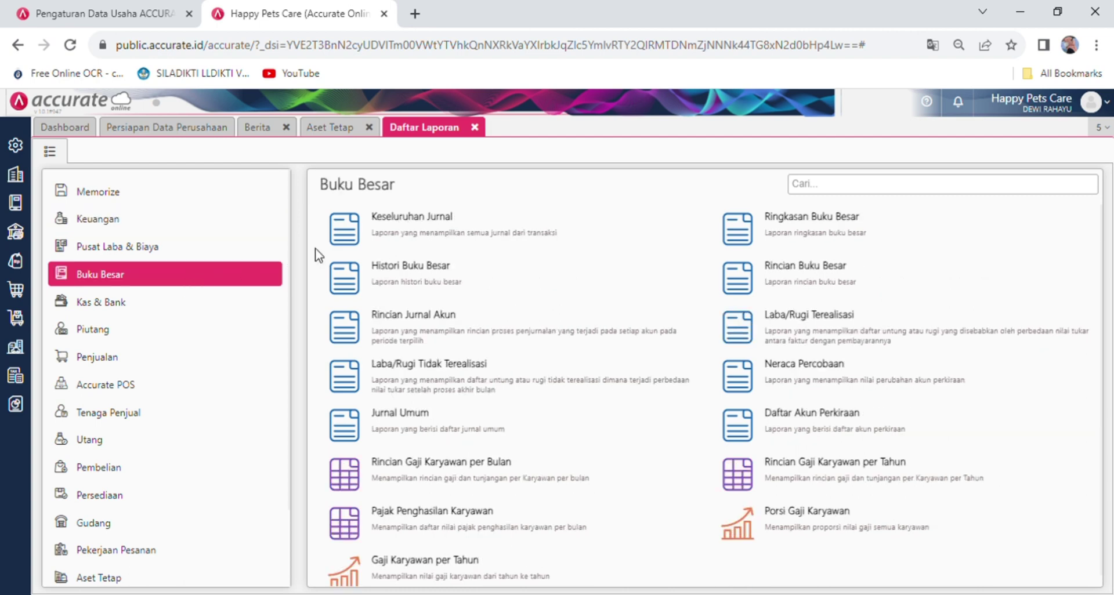
{"action": "left_click", "coordinate": [427, 228]}
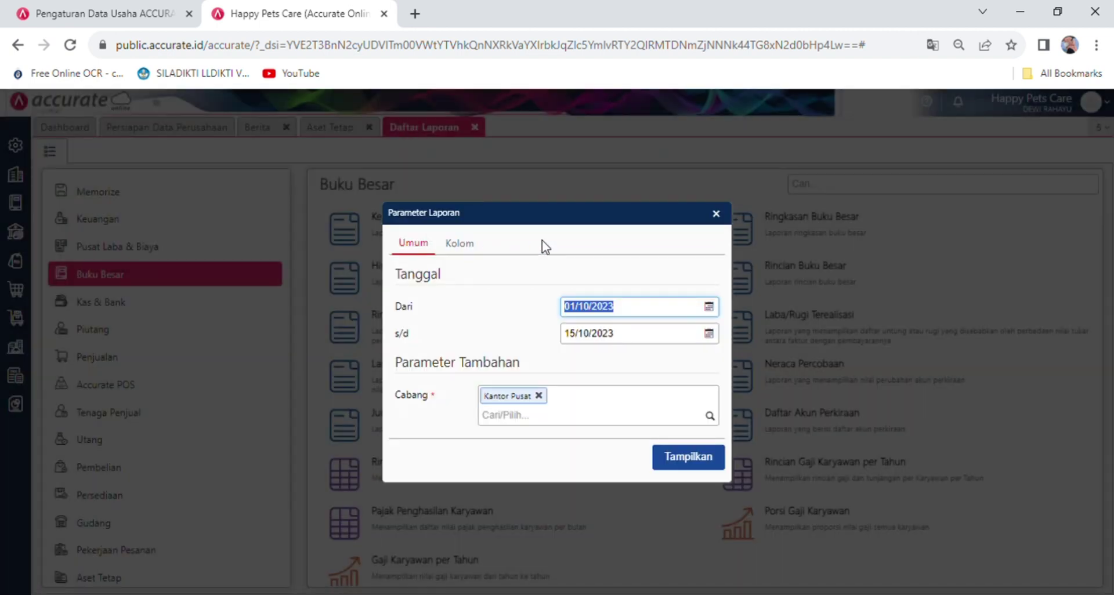
{"action": "left_click", "coordinate": [708, 334]}
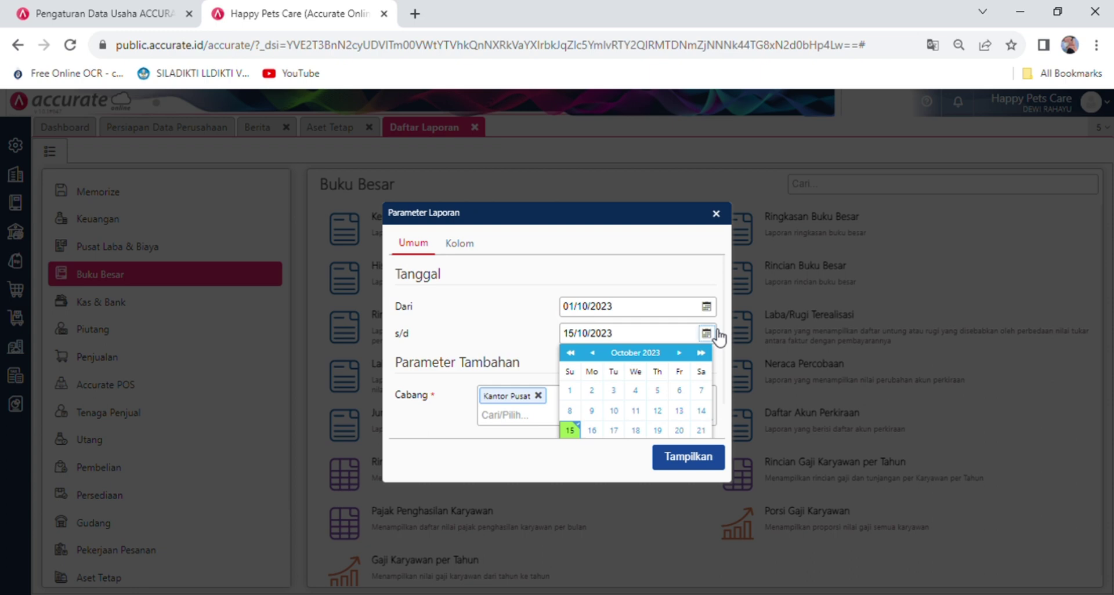
{"action": "left_click", "coordinate": [679, 354]}
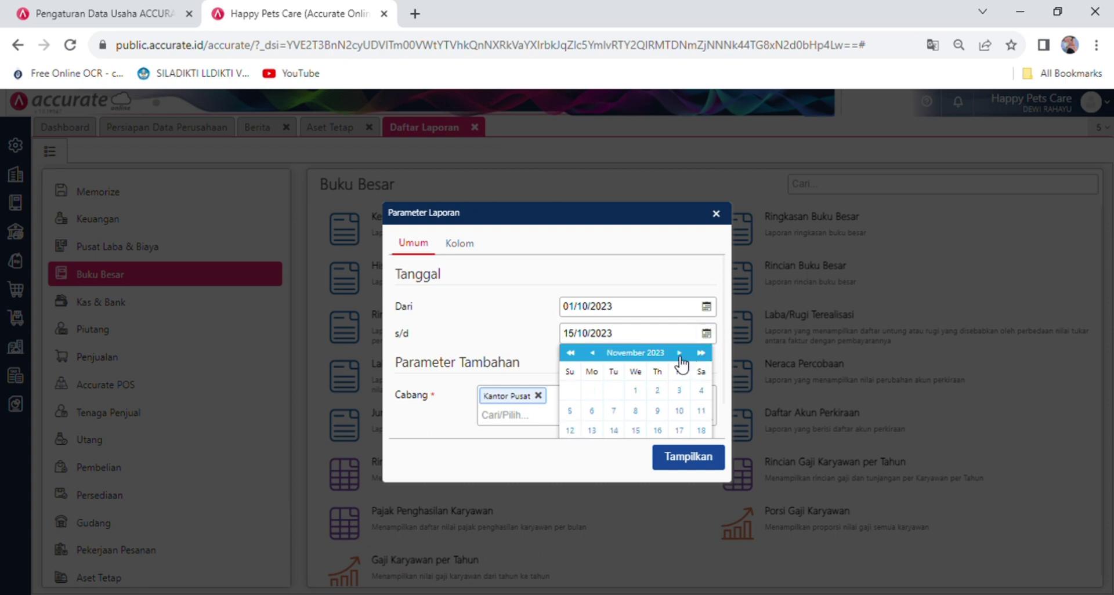
{"action": "left_click", "coordinate": [636, 392]}
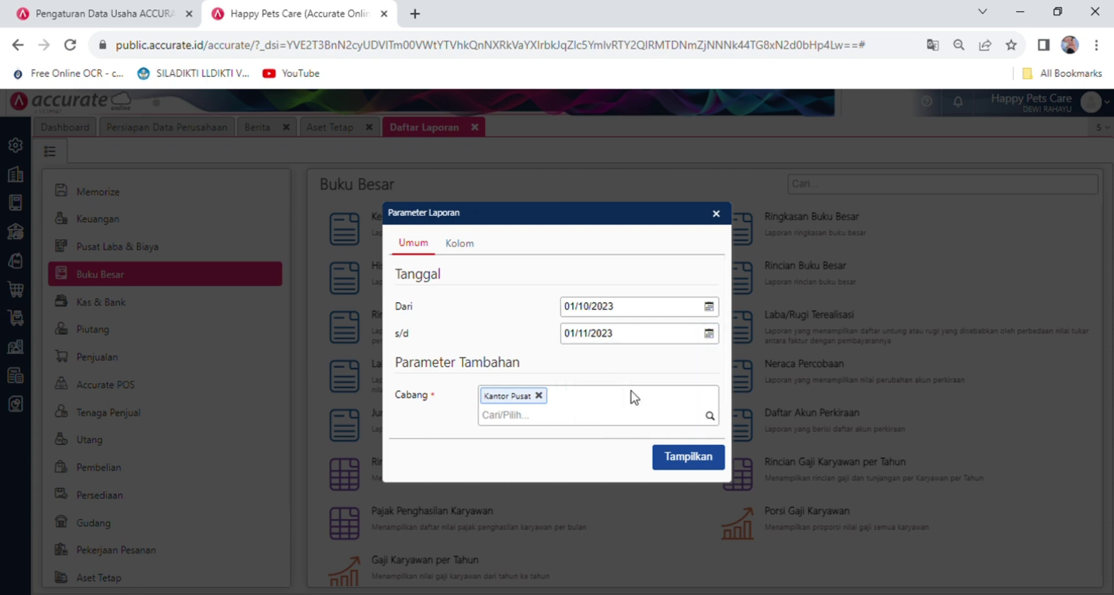
{"action": "left_click", "coordinate": [686, 458]}
- Examine the Keseluruhan Jurnal entries, including the fixed asset, the INFORMA purchase invoice and its payment, and the expense payments
{"action": "scroll", "coordinate": [609, 378], "scroll_direction": "down", "scroll_amount": 2}
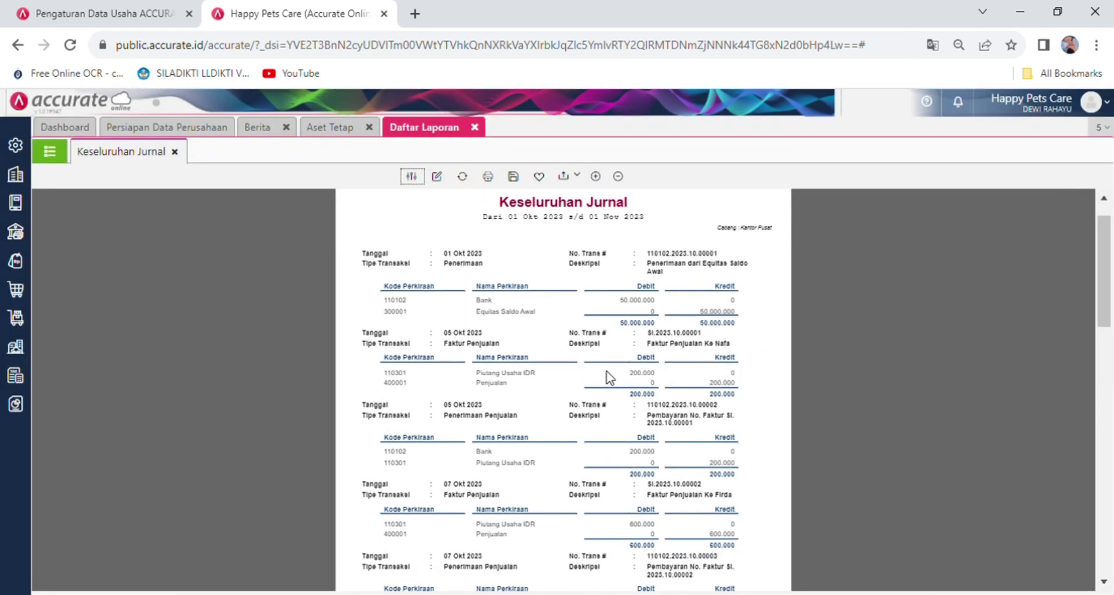
{"action": "scroll", "coordinate": [609, 378], "scroll_direction": "down", "scroll_amount": 2}
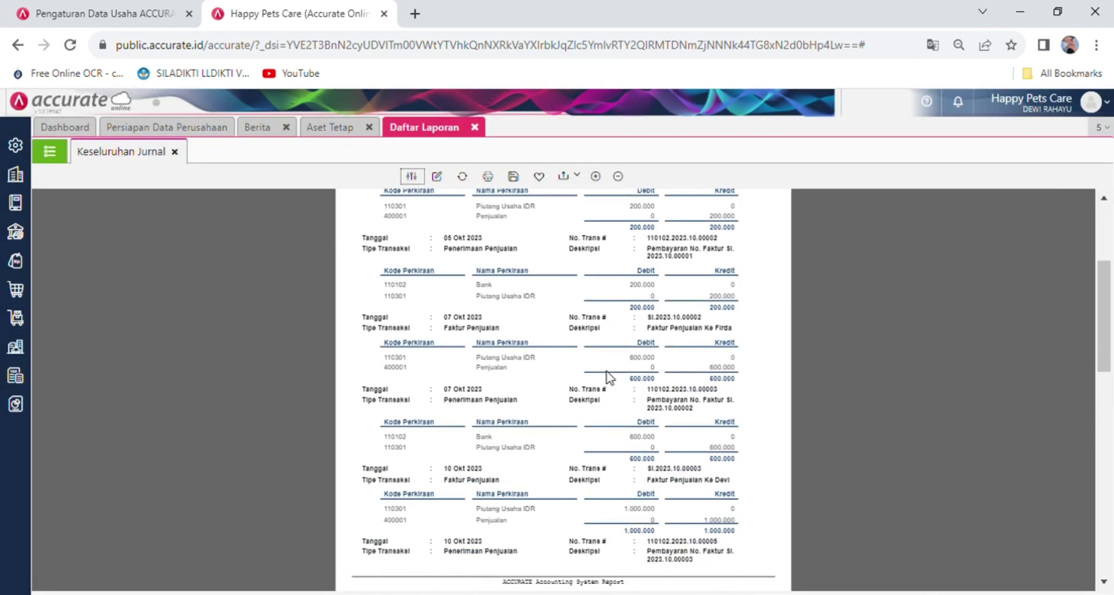
{"action": "scroll", "coordinate": [609, 378], "scroll_direction": "down", "scroll_amount": 6}
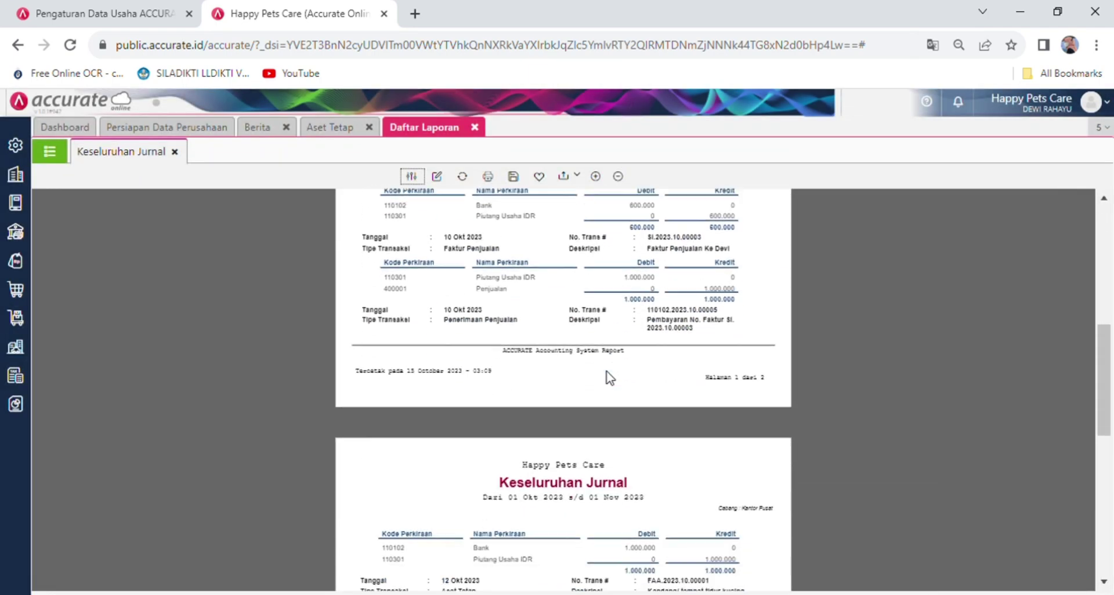
{"action": "scroll", "coordinate": [609, 378], "scroll_direction": "down", "scroll_amount": 4}
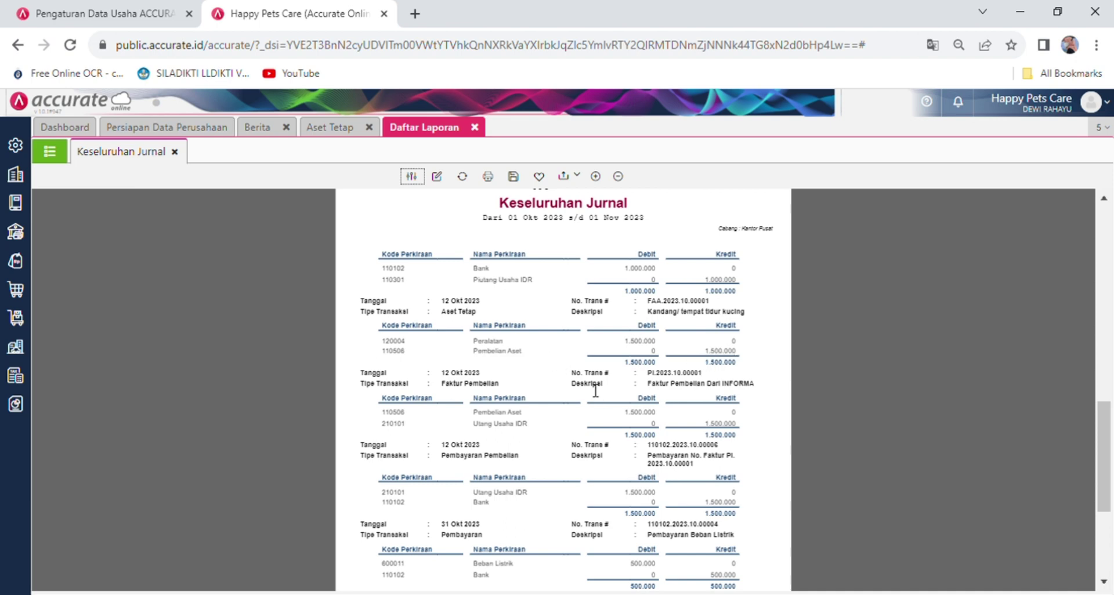
{"action": "scroll", "coordinate": [541, 378], "scroll_direction": "down", "scroll_amount": 2}
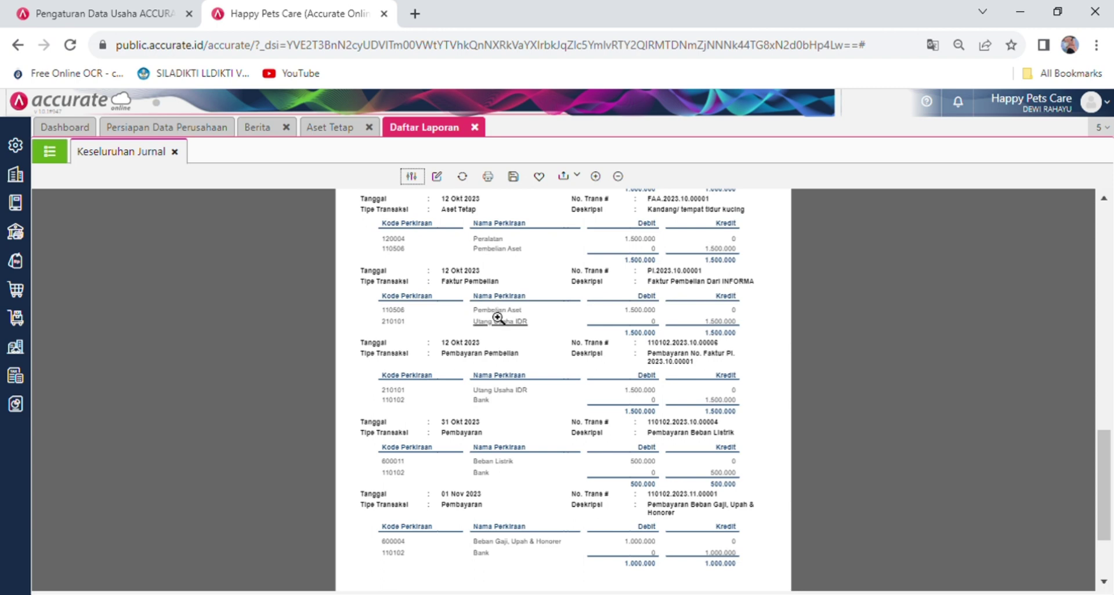
{"action": "scroll", "coordinate": [478, 297], "scroll_direction": "up", "scroll_amount": 1}
{"action": "scroll", "coordinate": [479, 297], "scroll_direction": "down", "scroll_amount": 1}
{"action": "scroll", "coordinate": [789, 356], "scroll_direction": "down", "scroll_amount": 3}
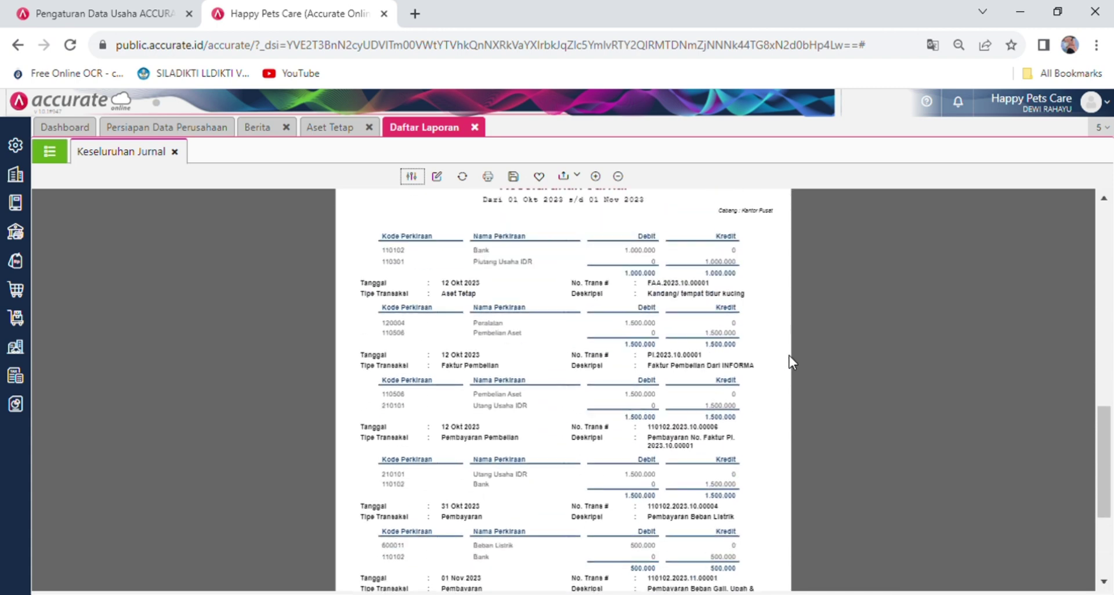